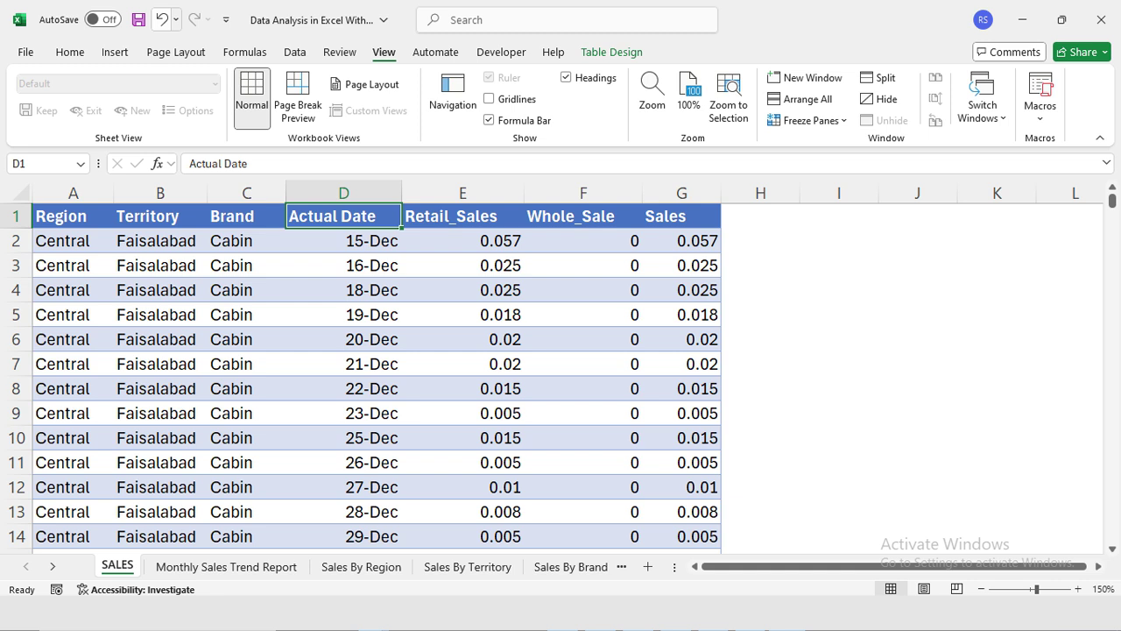
Step: Turn on table filters and review the Region and Territory filter choices
left_click(60, 215)
key("ctrl+shift+l")
key("alt+Down")
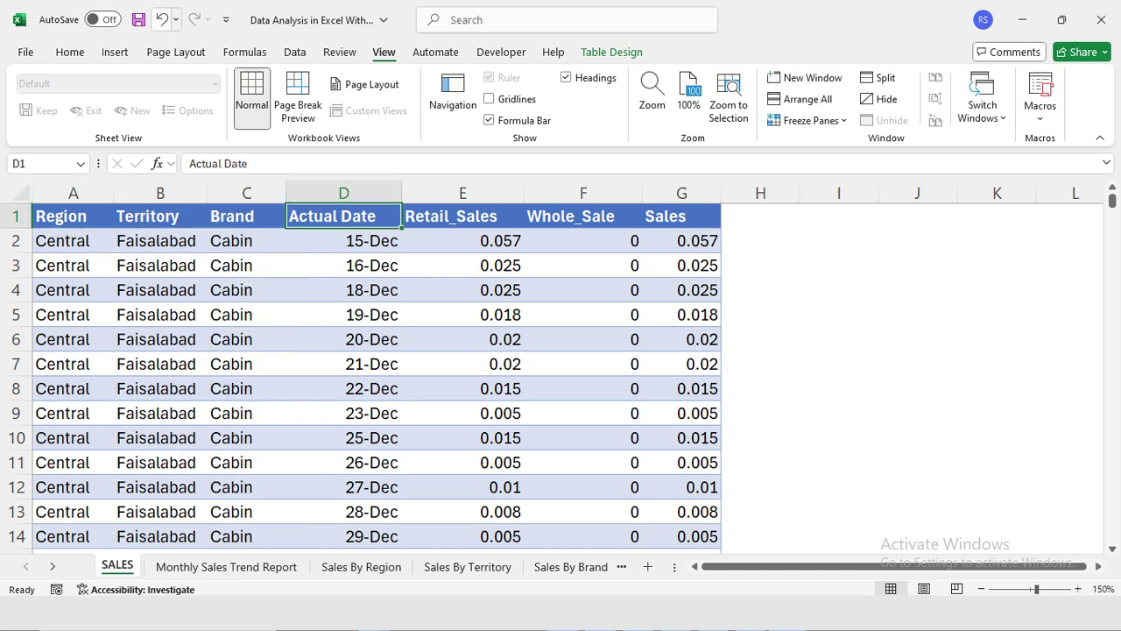
left_click(147, 216)
key("alt+Down")
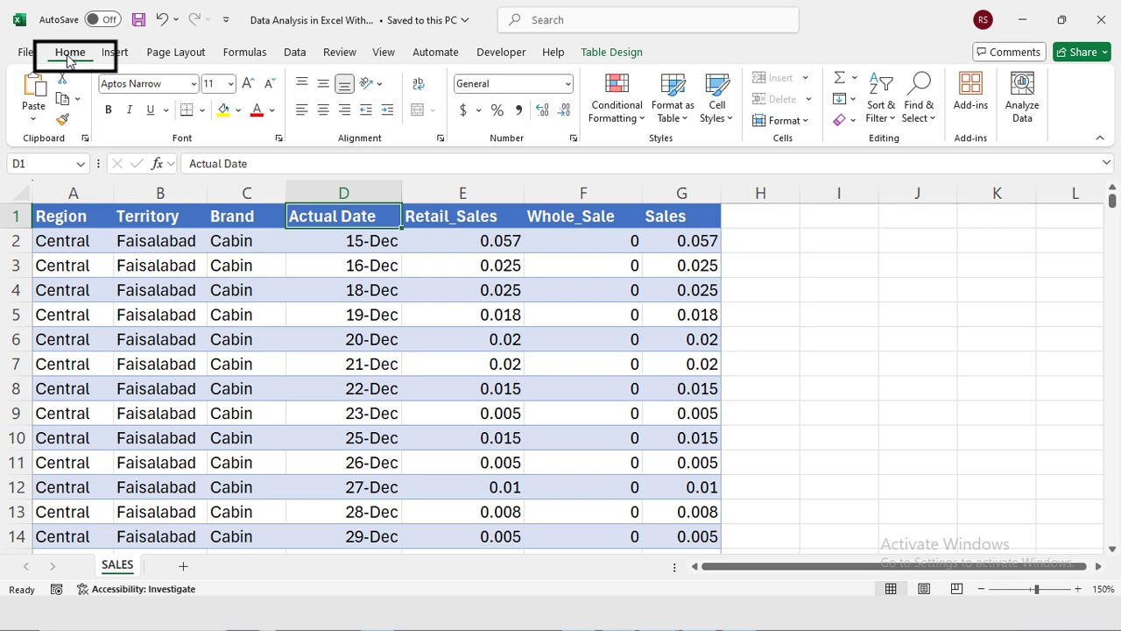
Step: Ask Analyze Data for a 'Monthly Sales Trend Report'
left_click(1024, 95)
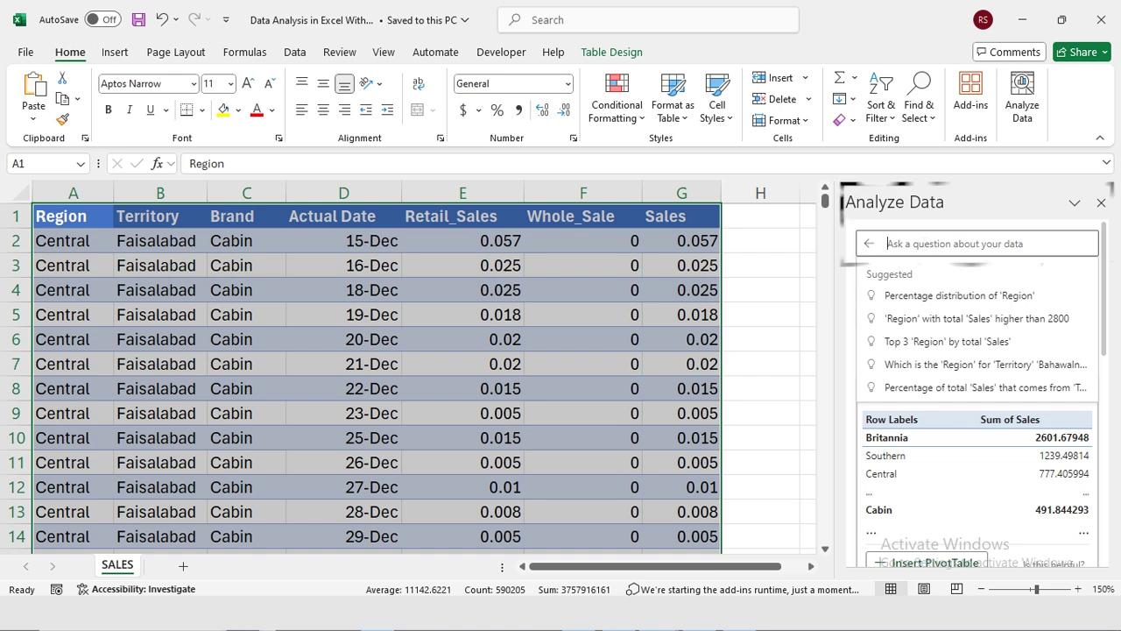
type("Monthly ")
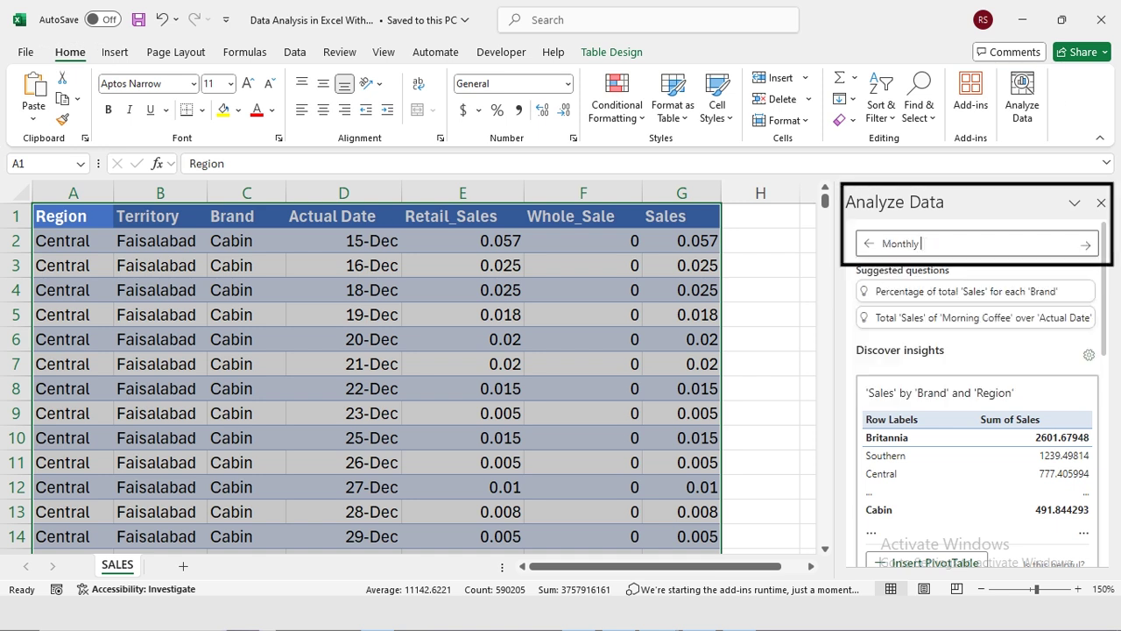
type("Sales Trend Report")
key("Return")
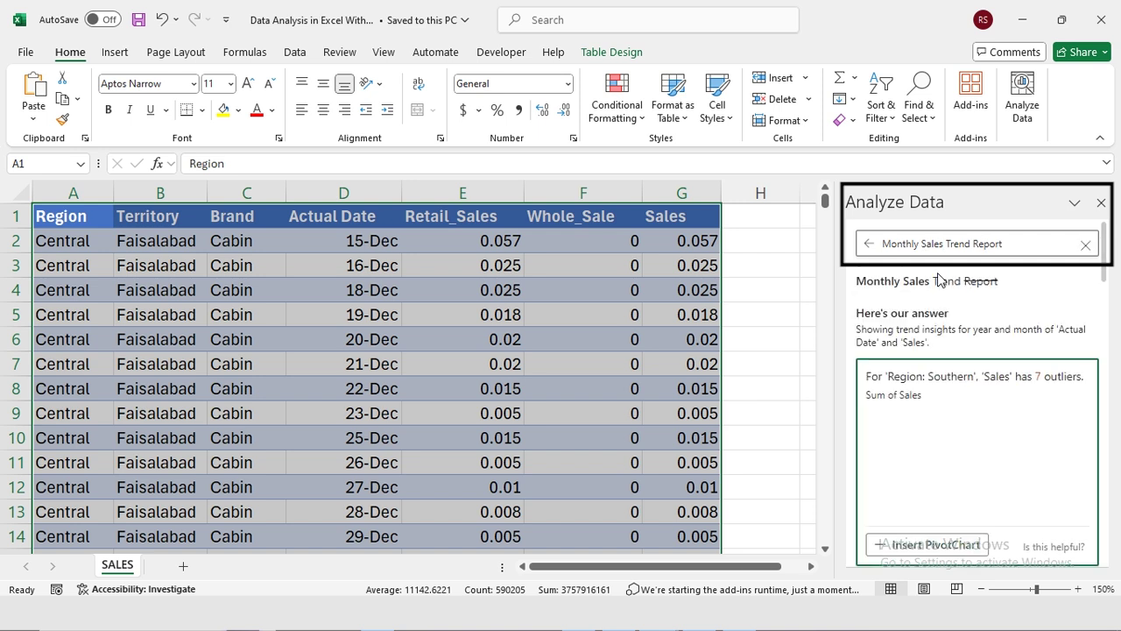
Step: Insert the outlier PivotChart on a new sheet, widen it, and group dates by months
left_click(930, 550)
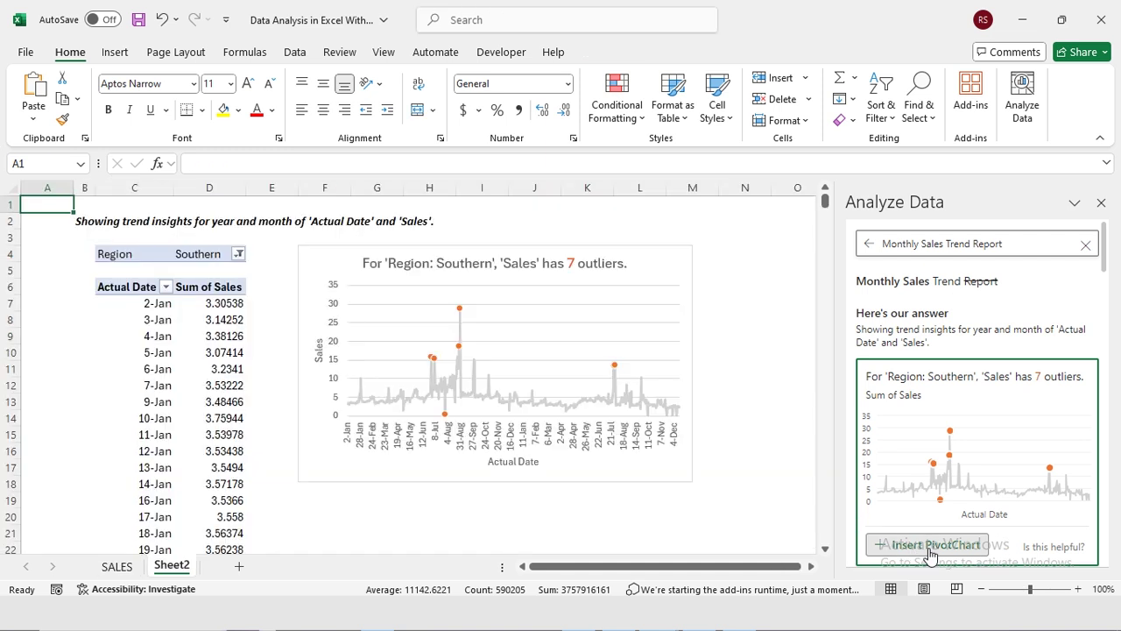
left_click_drag(692, 363, 1006, 363)
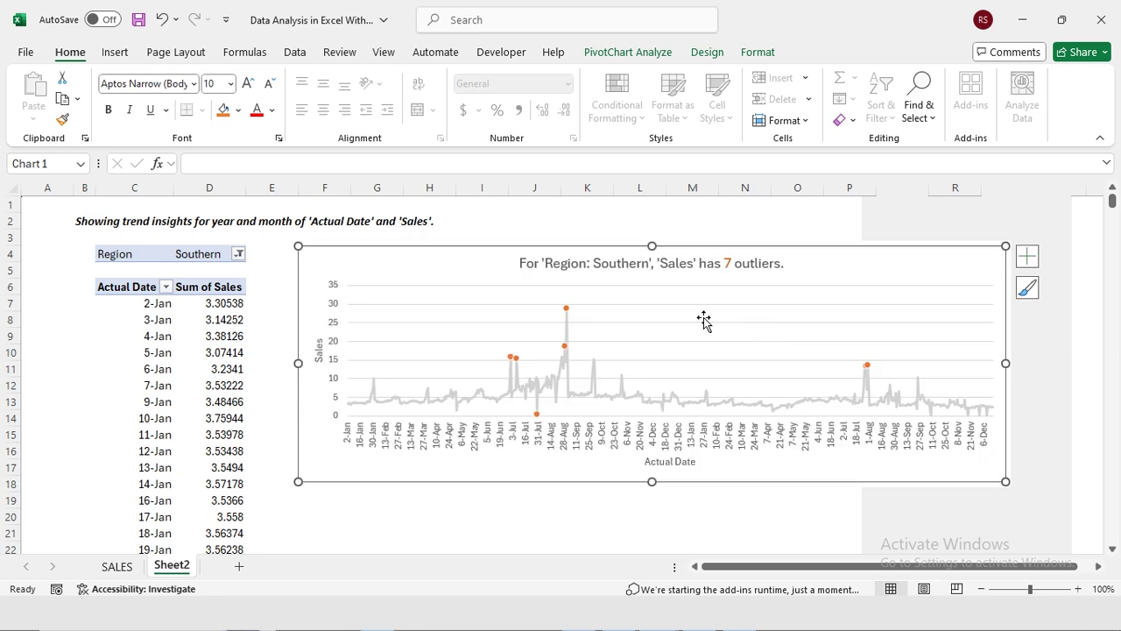
right_click(153, 341)
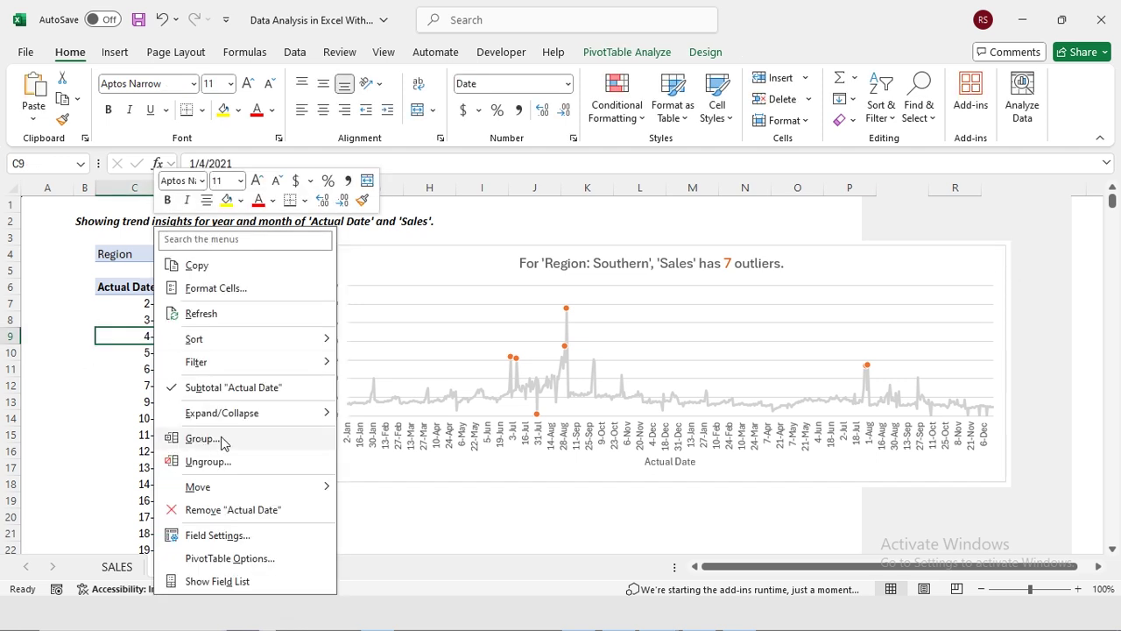
left_click(222, 437)
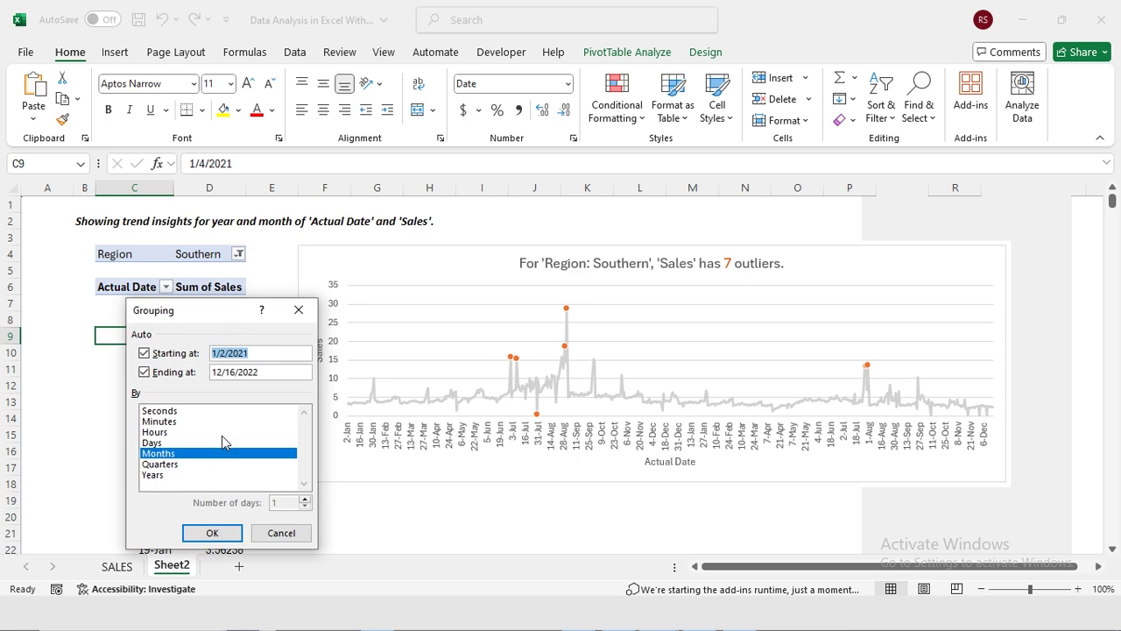
left_click(151, 454)
left_click(152, 455)
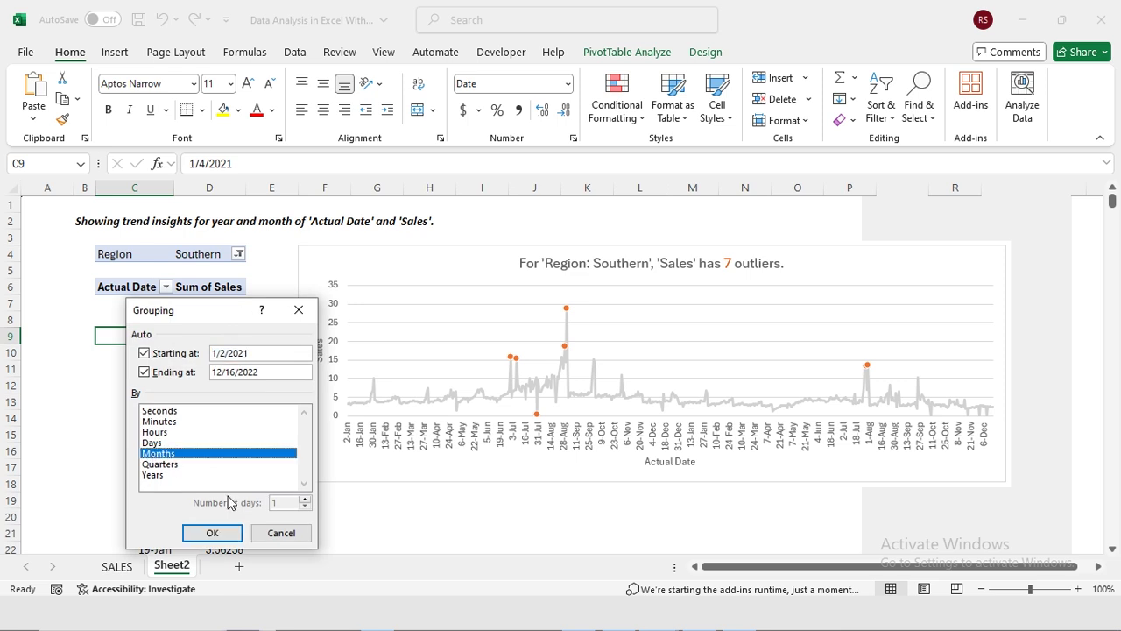
left_click(213, 533)
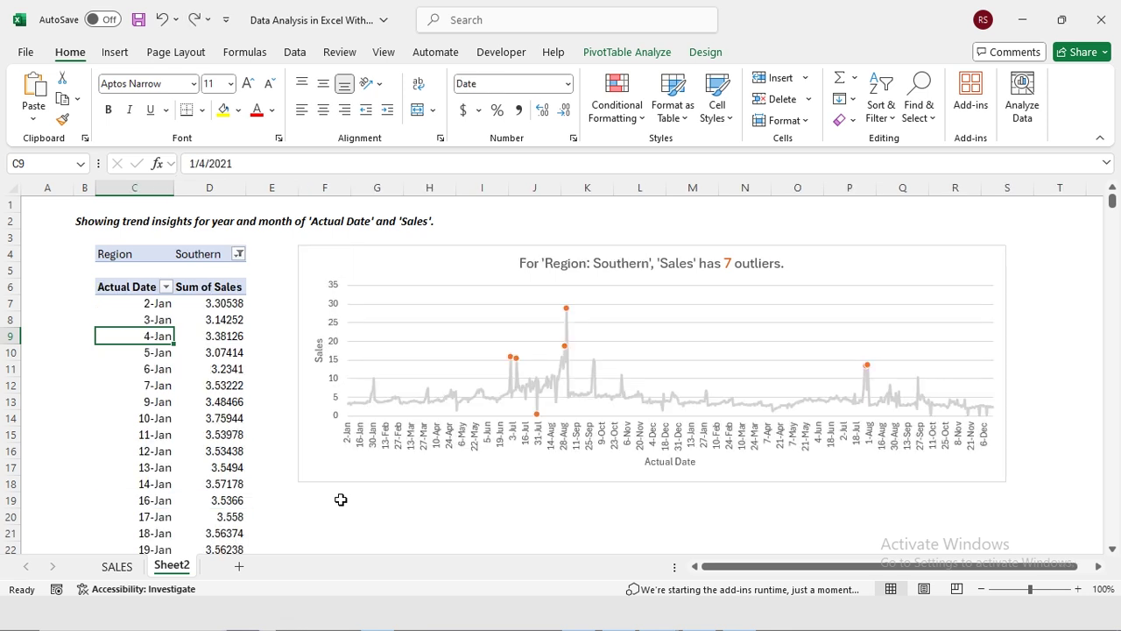
Step: Regroup the pivot dates by both years and months
right_click(153, 337)
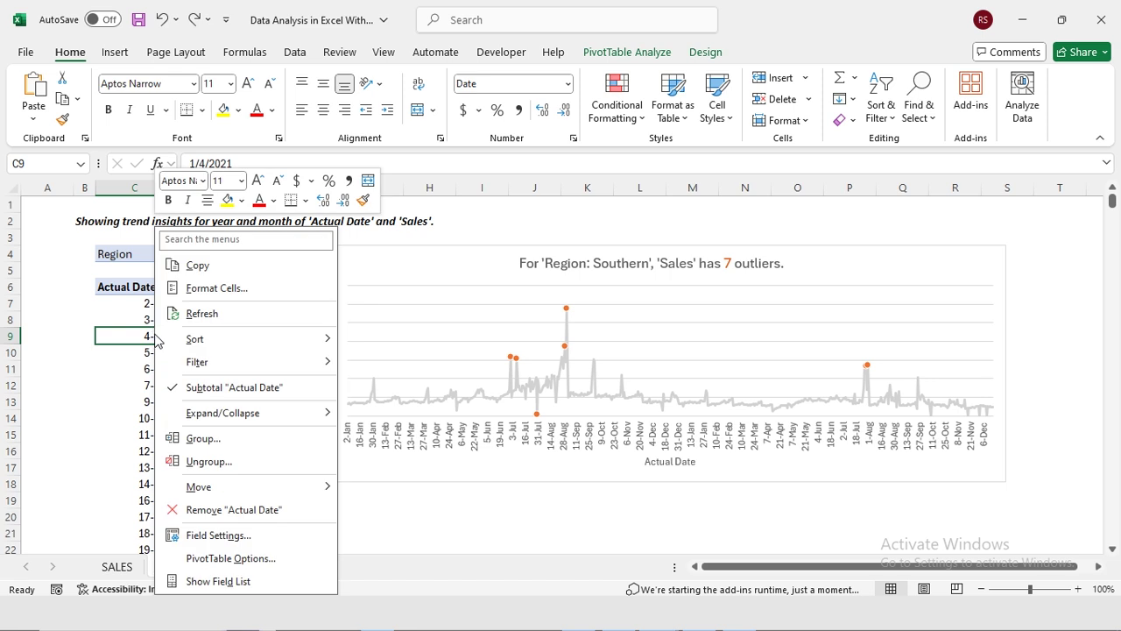
left_click(204, 438)
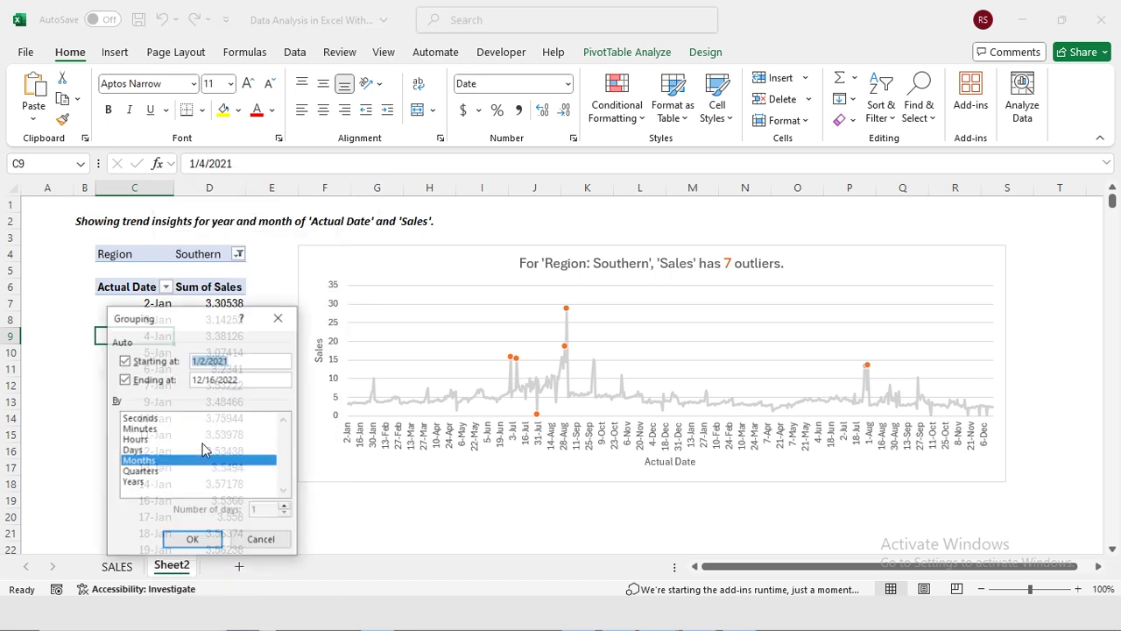
left_click(136, 482)
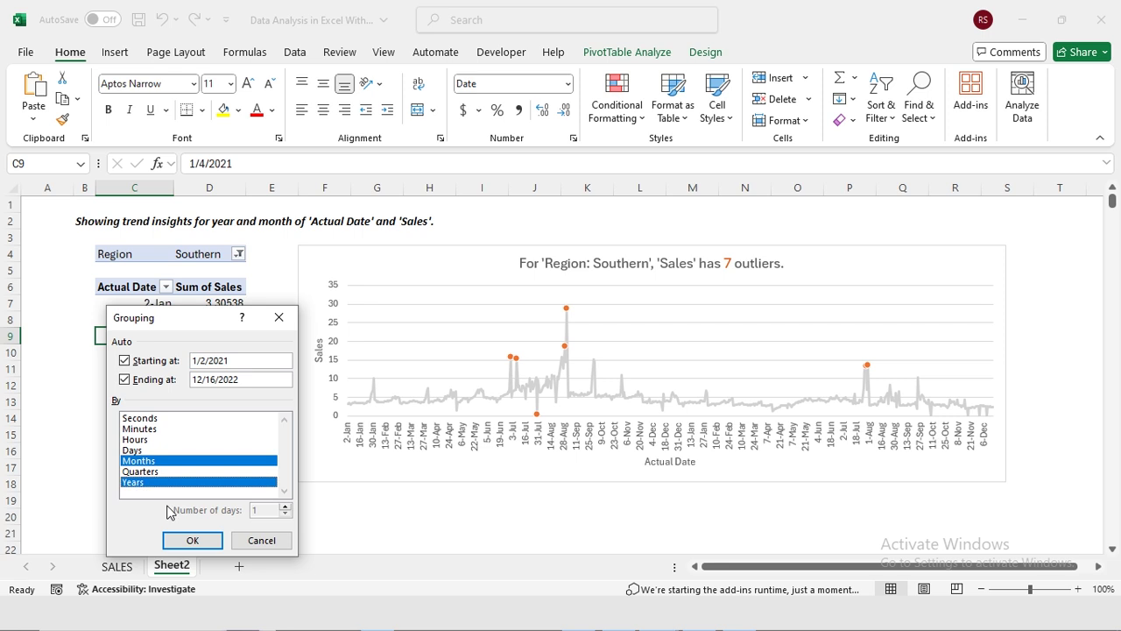
left_click(192, 543)
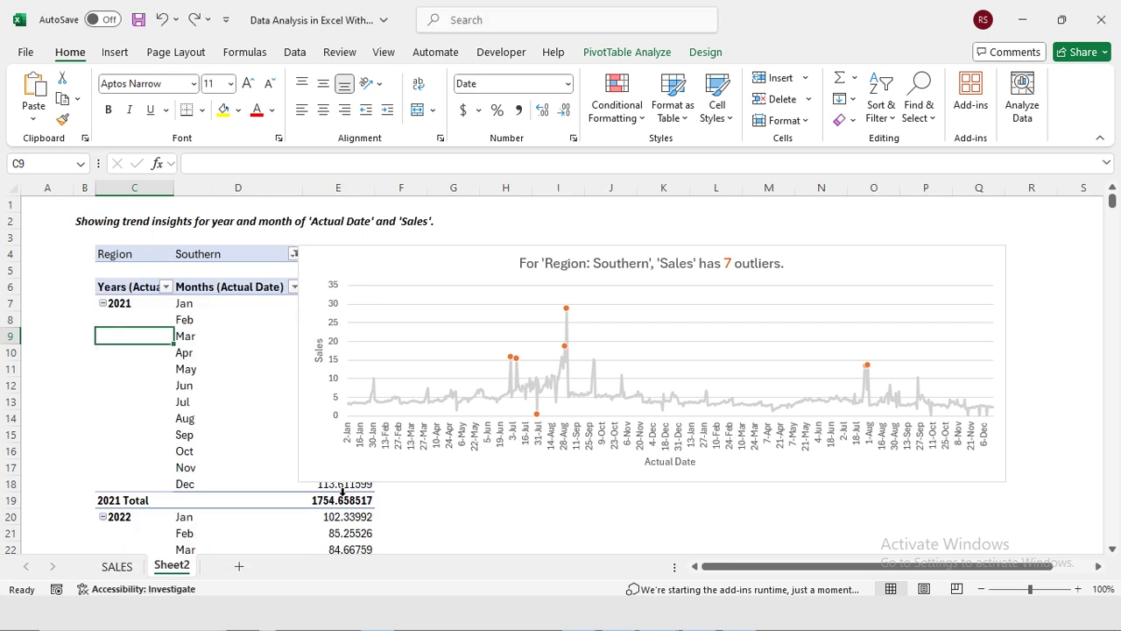
left_click(401, 253)
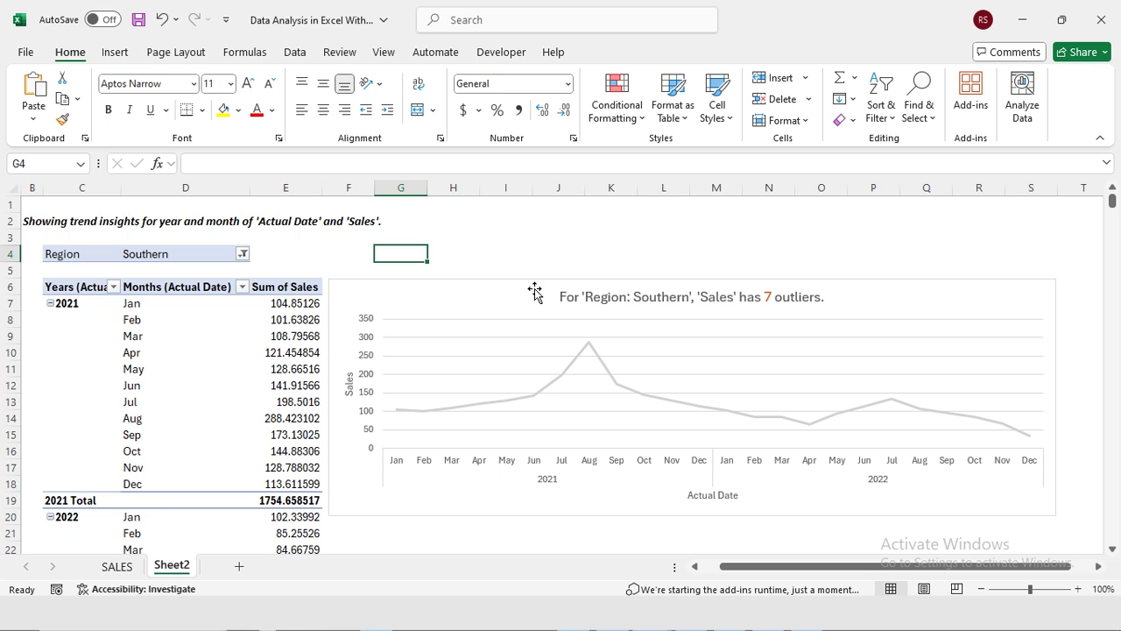
Step: Rename Sheet2 to 'Monthly Sales Trend Report'
double_click(172, 565)
type("Monthly Sales Trend Report")
key("Return")
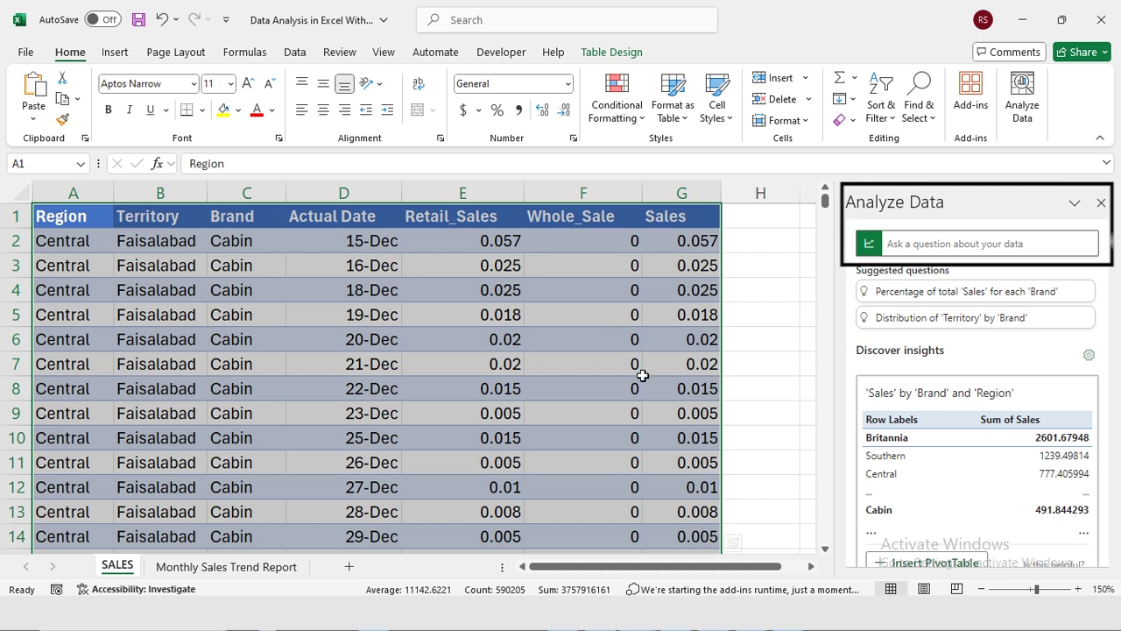
Step: Ask Analyze Data 'Sales By Region' and insert its PivotChart on a new sheet
left_click(944, 243)
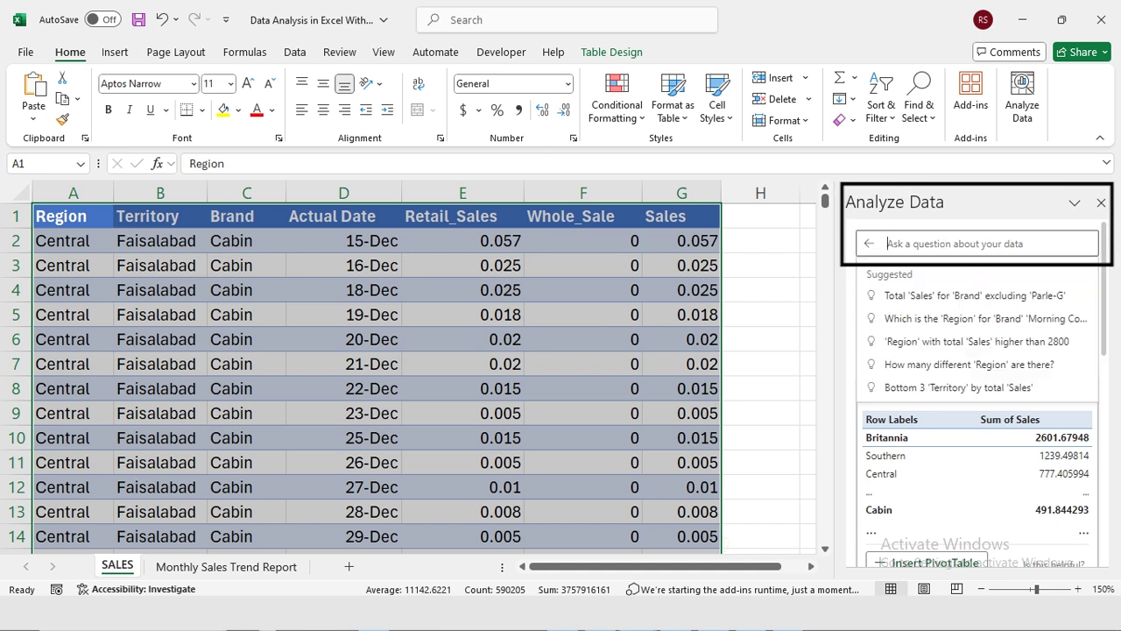
type("Sales By ")
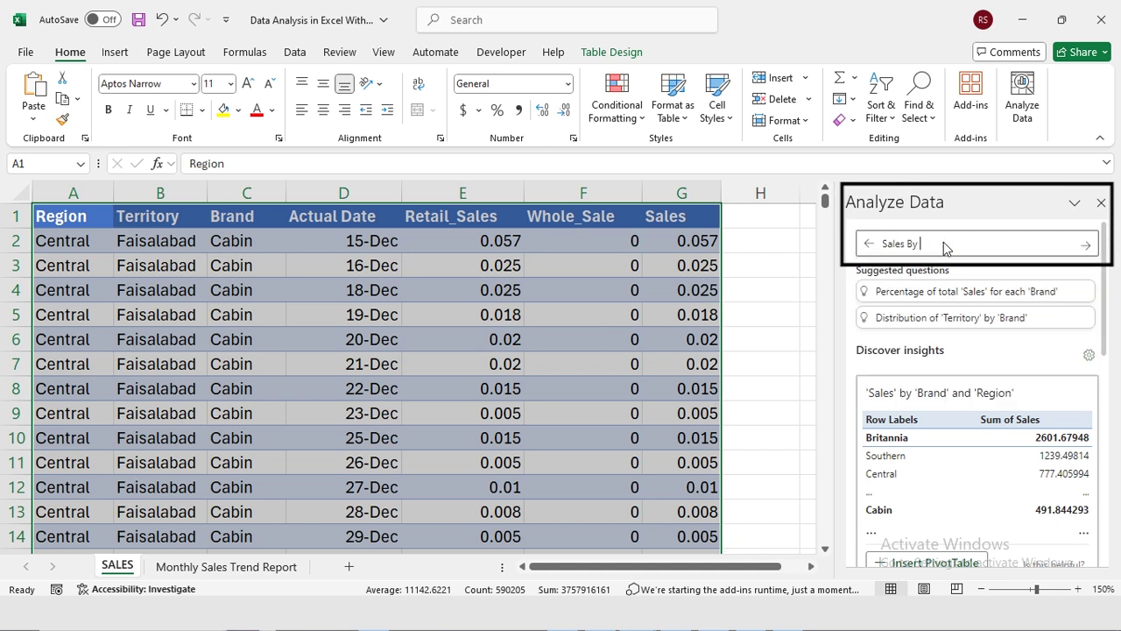
type("Region")
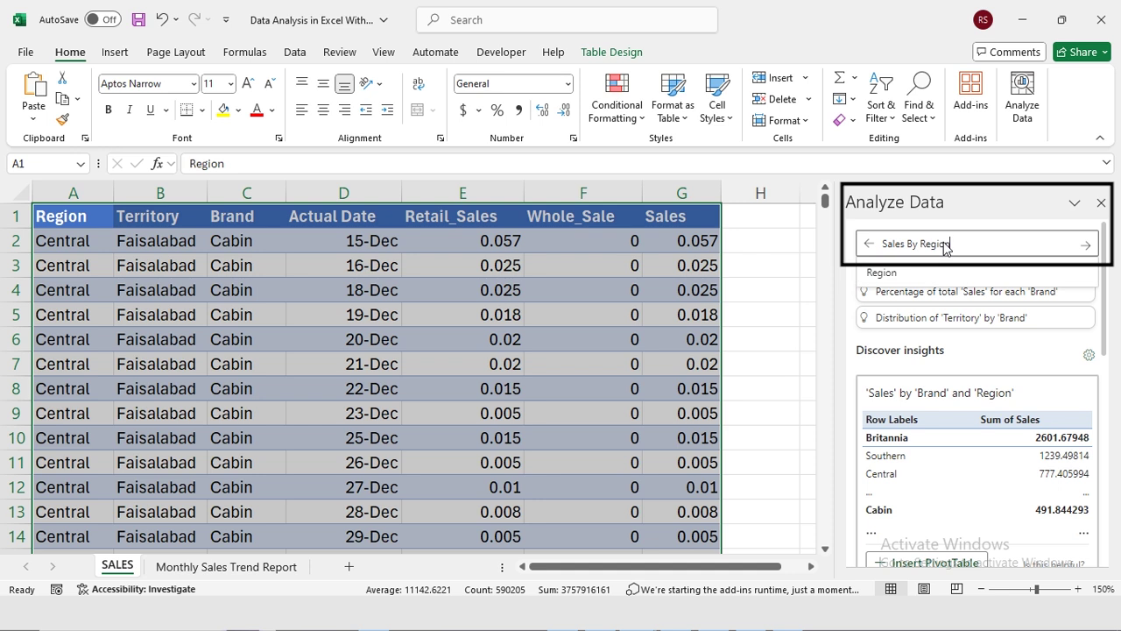
key("Return")
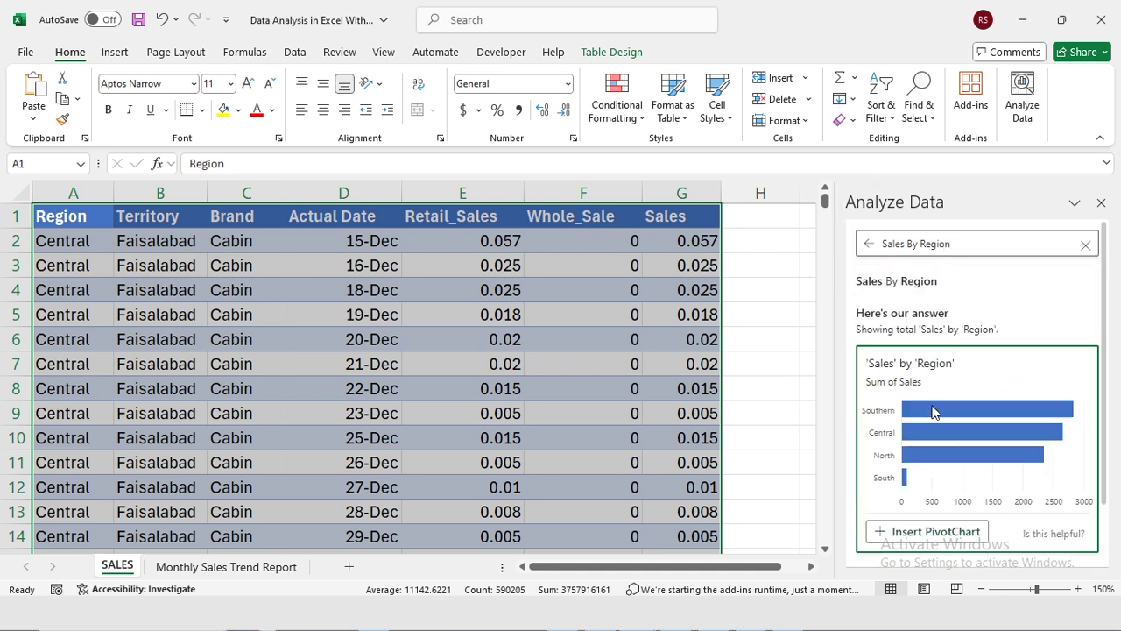
left_click(938, 534)
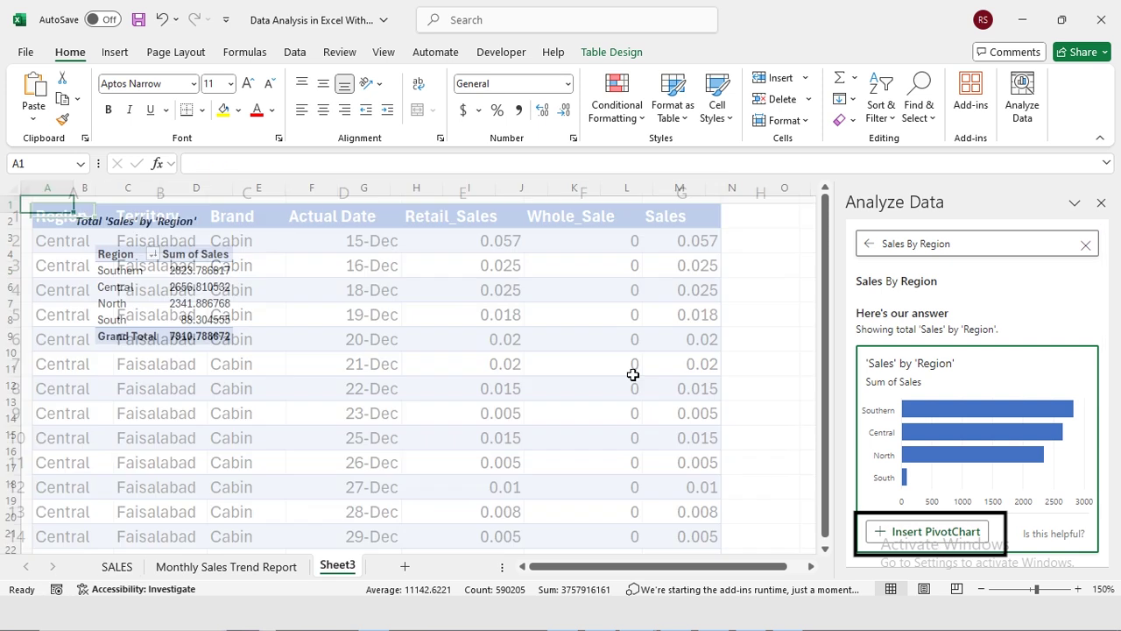
Step: Rename Sheet3 to 'Sales By Region'
double_click(337, 566)
type("Sa")
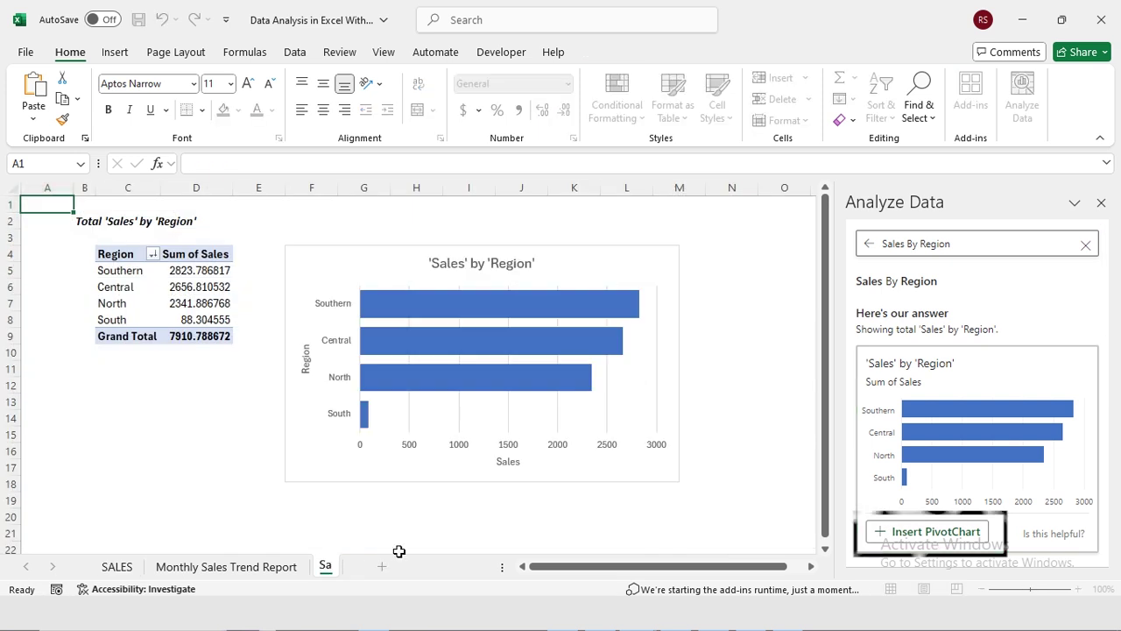
type("les By Region")
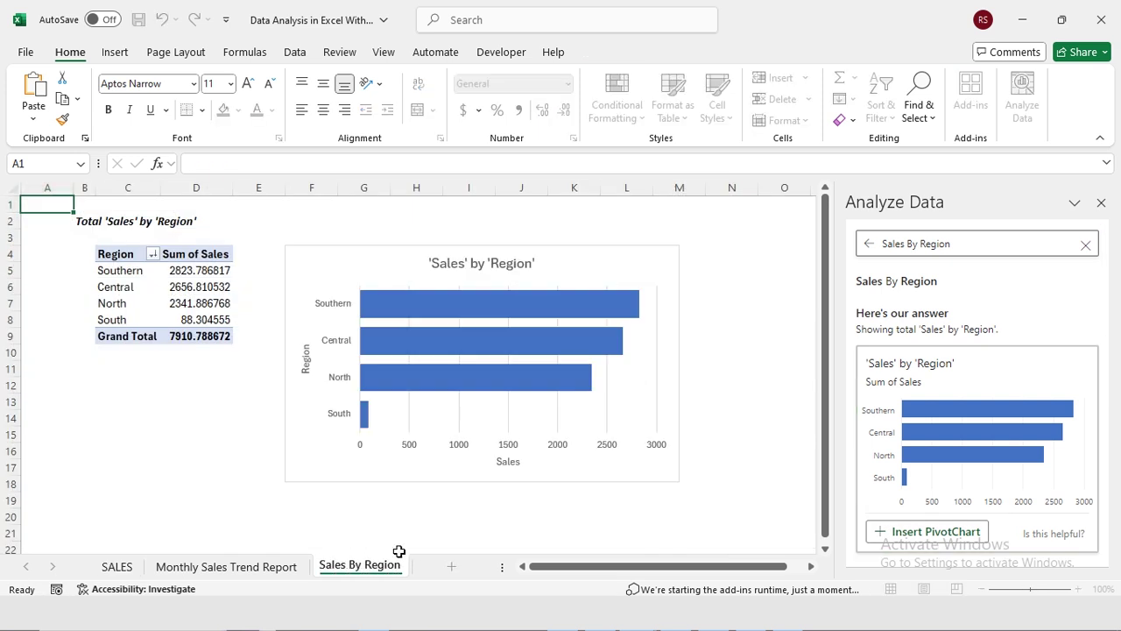
key("Return")
Step: Format the region chart's data labels as Number with 0 decimal places
left_click(660, 303)
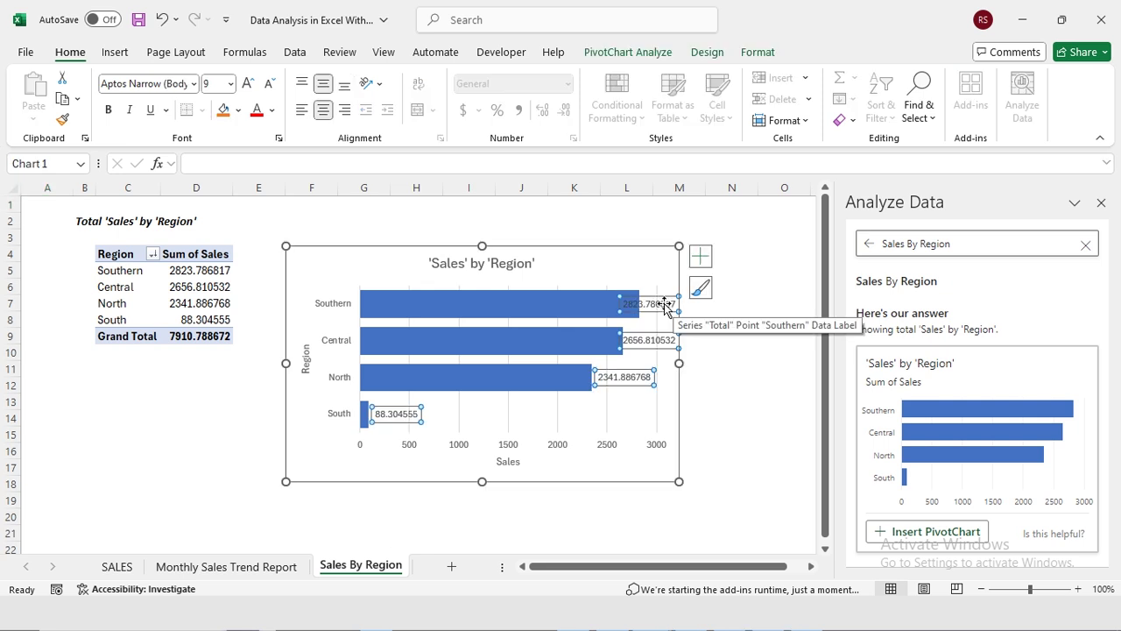
double_click(660, 302)
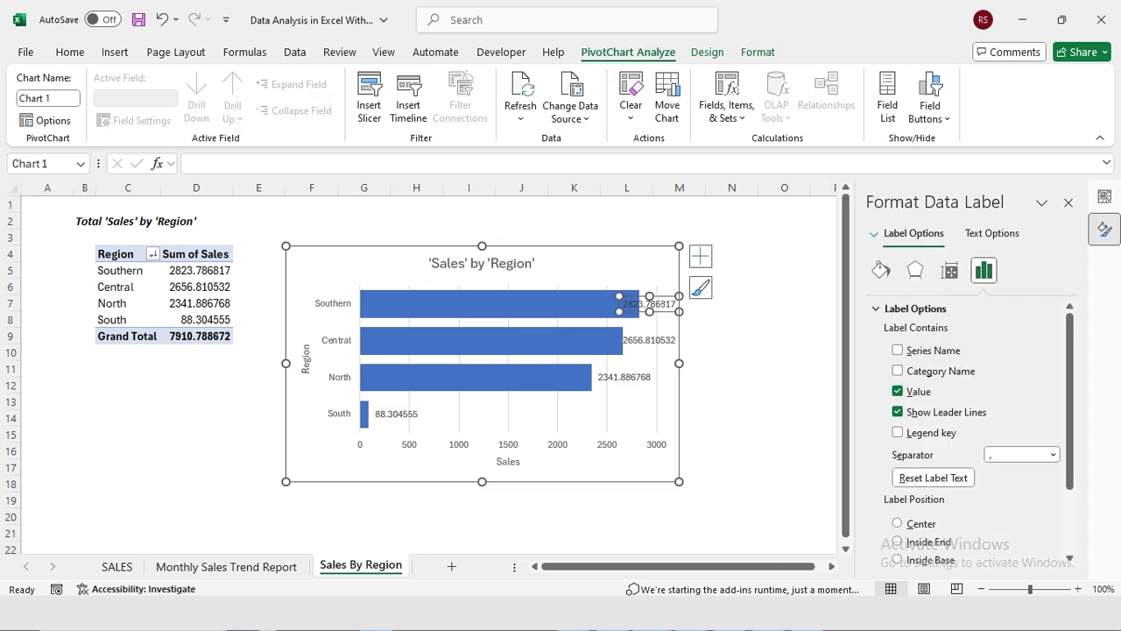
left_click(660, 304)
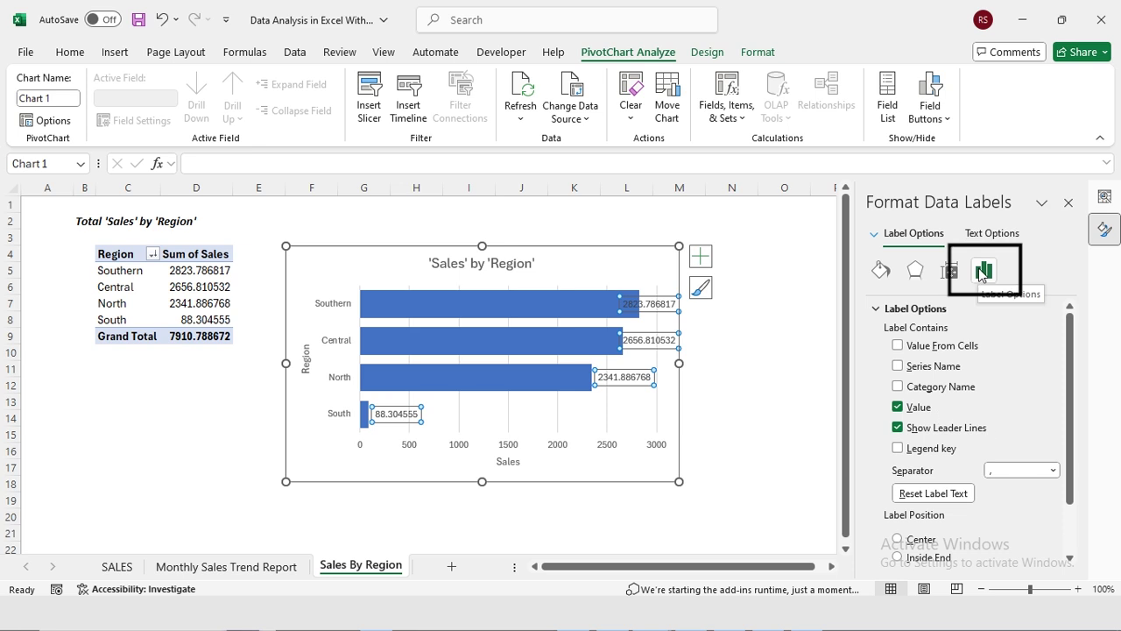
scroll(942, 427, "down", 2)
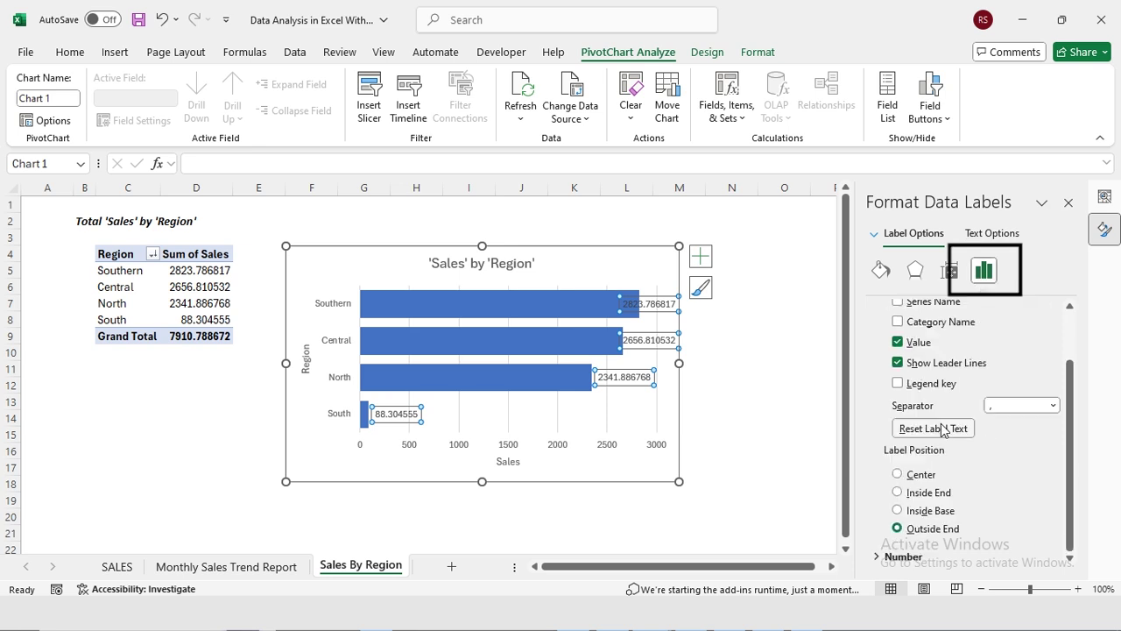
left_click(877, 558)
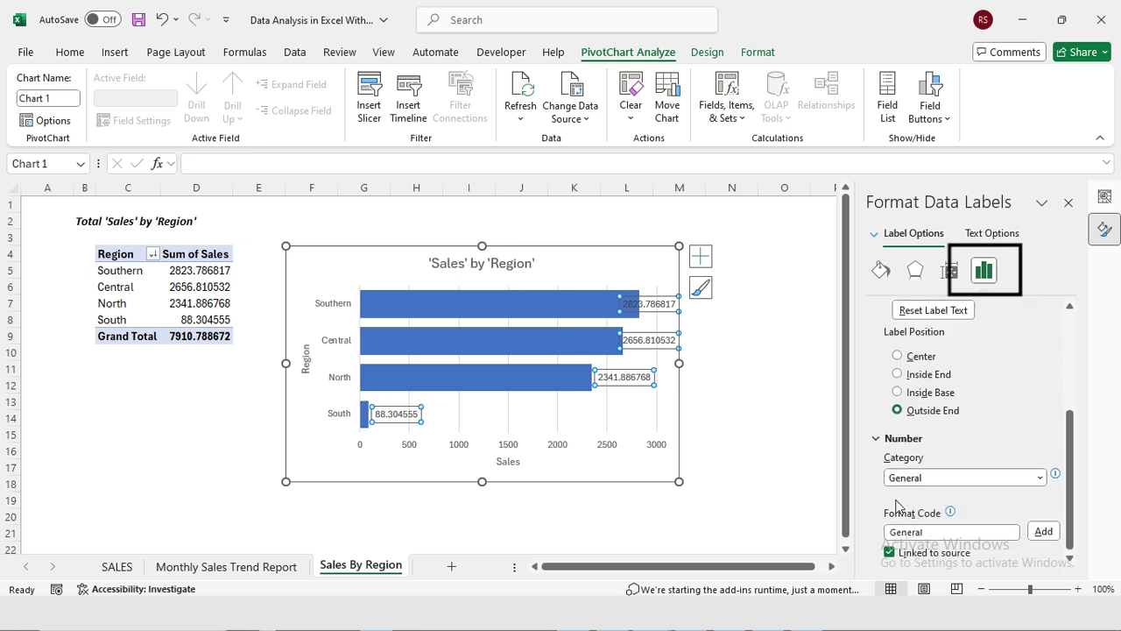
left_click(1040, 475)
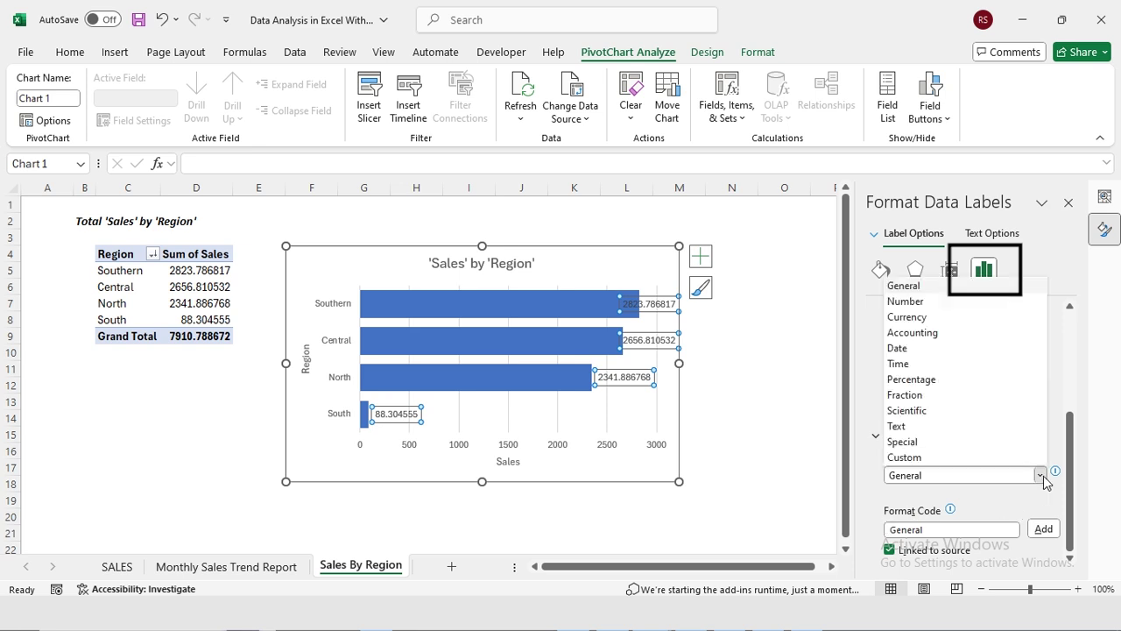
left_click(906, 302)
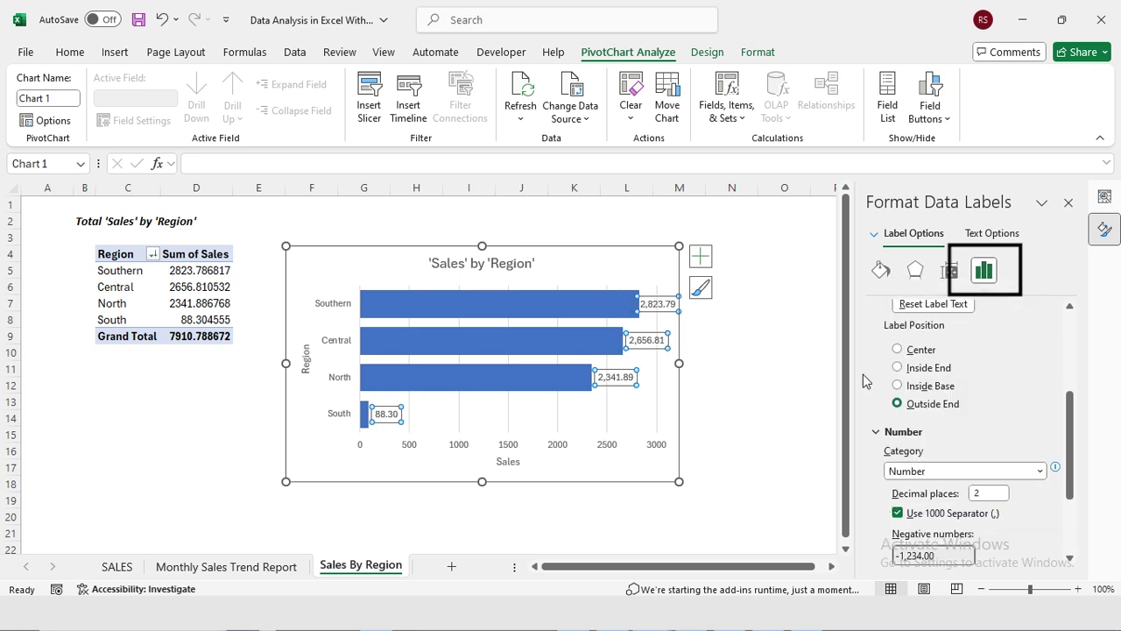
left_click(987, 492)
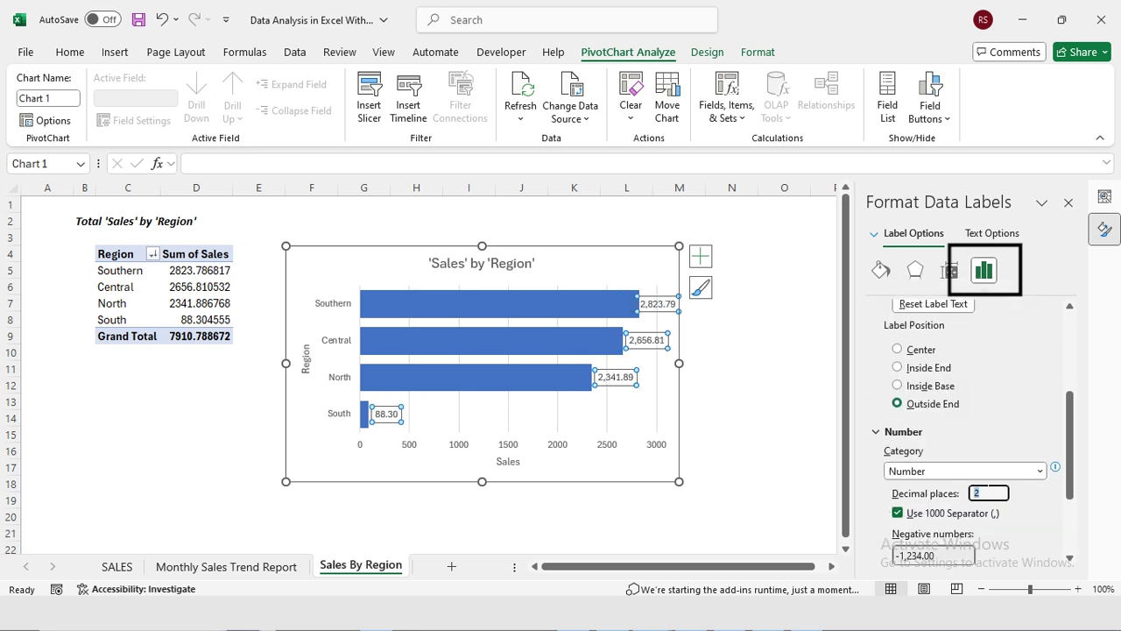
type("0")
key("Return")
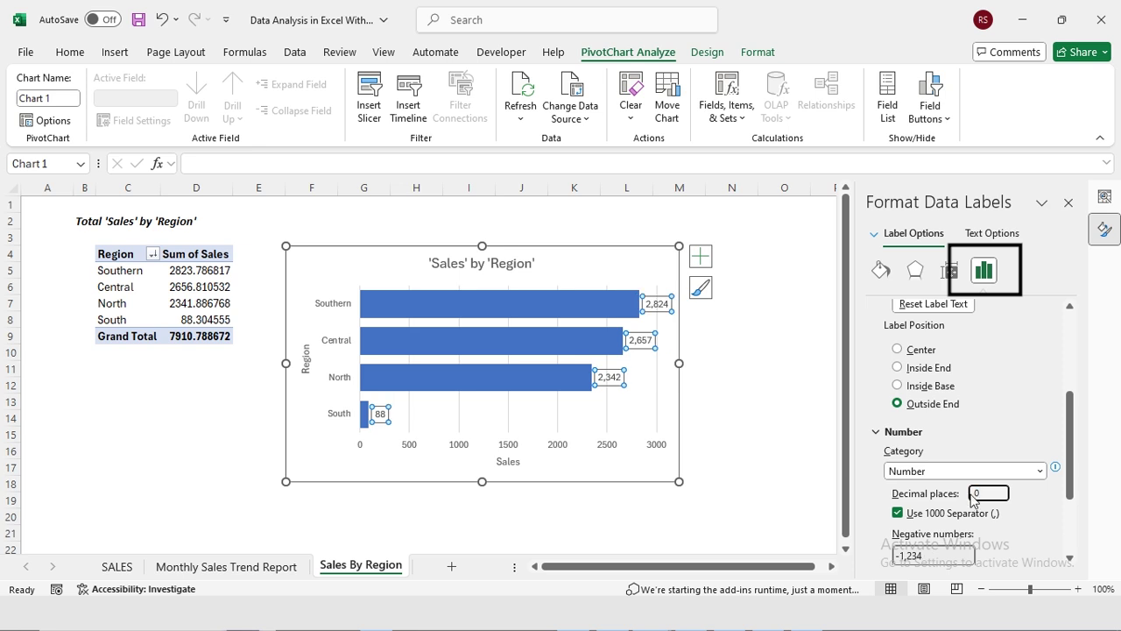
left_click(653, 395)
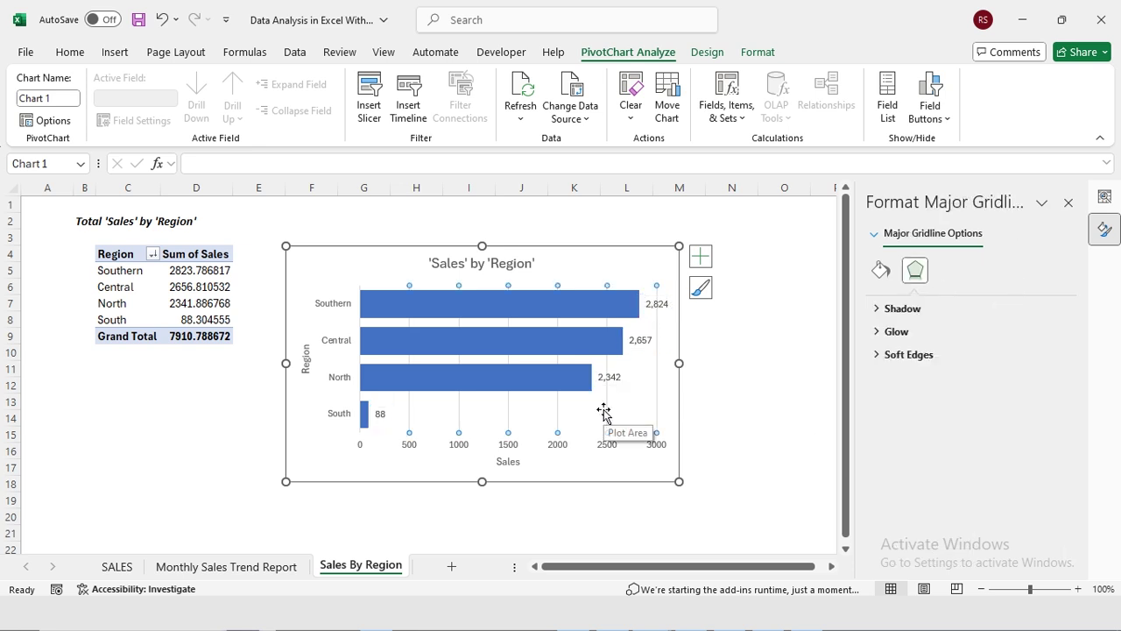
key("Escape")
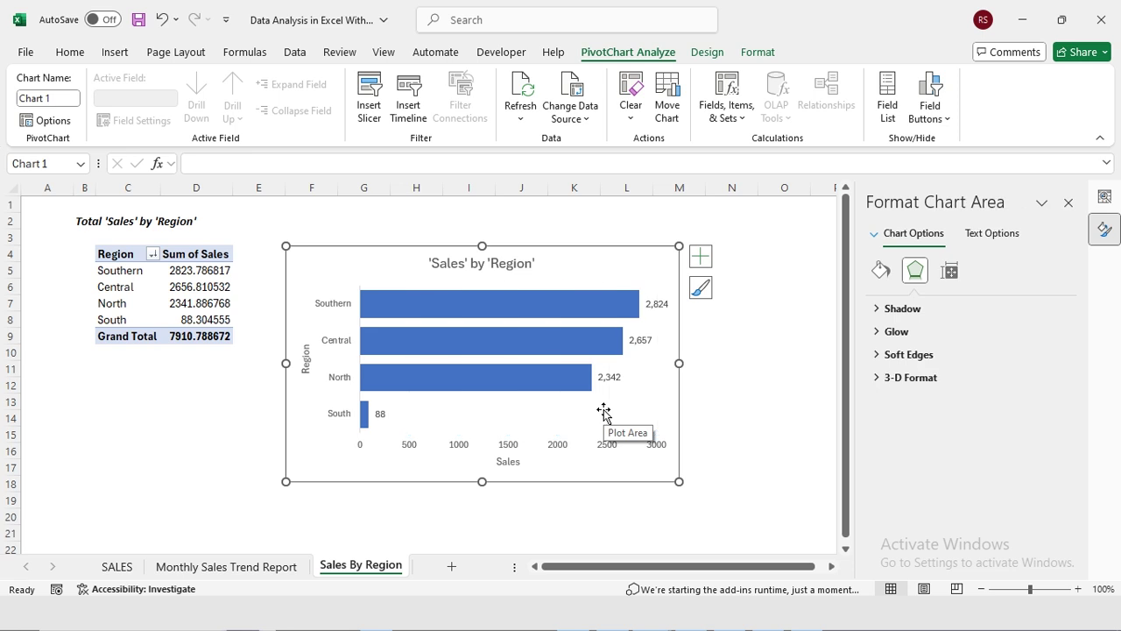
key("Escape")
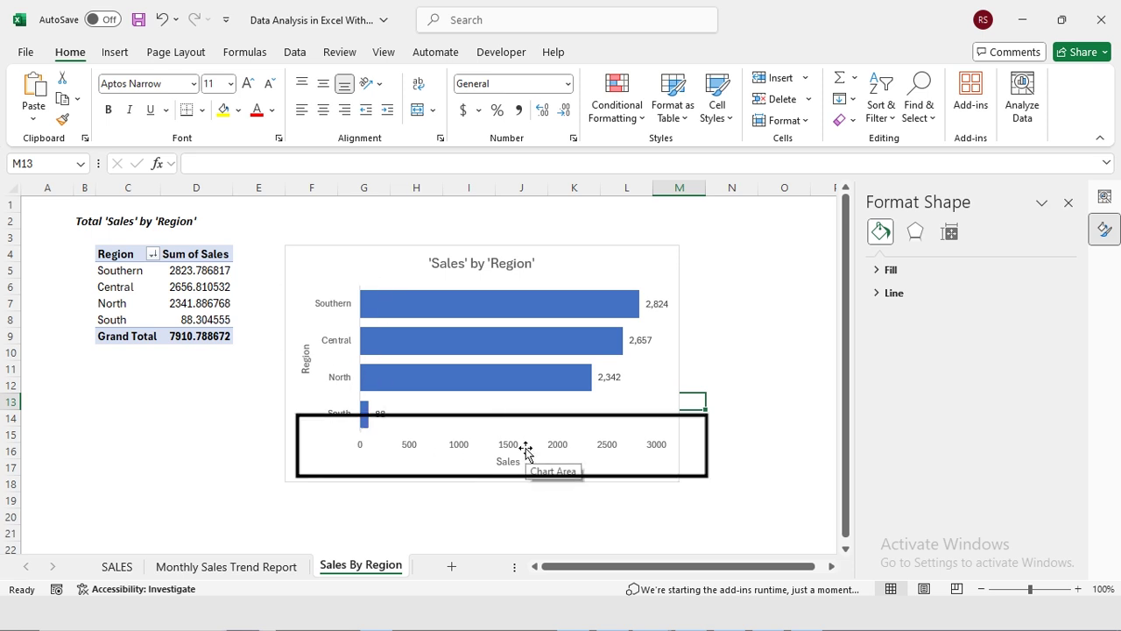
mouse_move(427, 320)
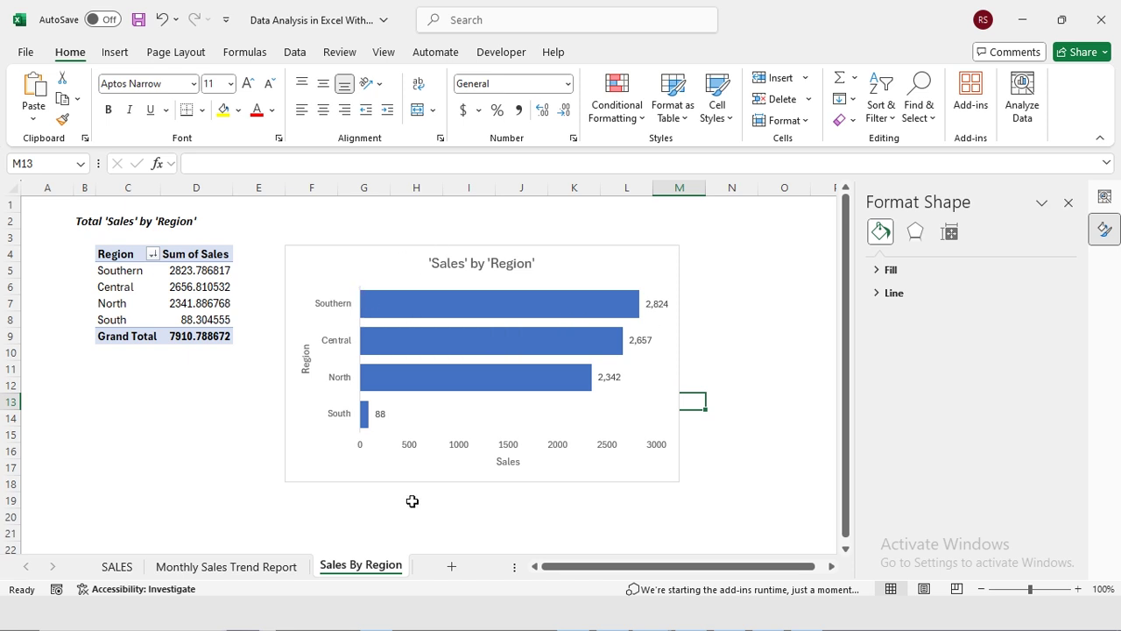
Step: Ask Analyze Data 'Sales By Territory', insert its PivotChart, and name the sheet Sales By Territory
left_click(120, 567)
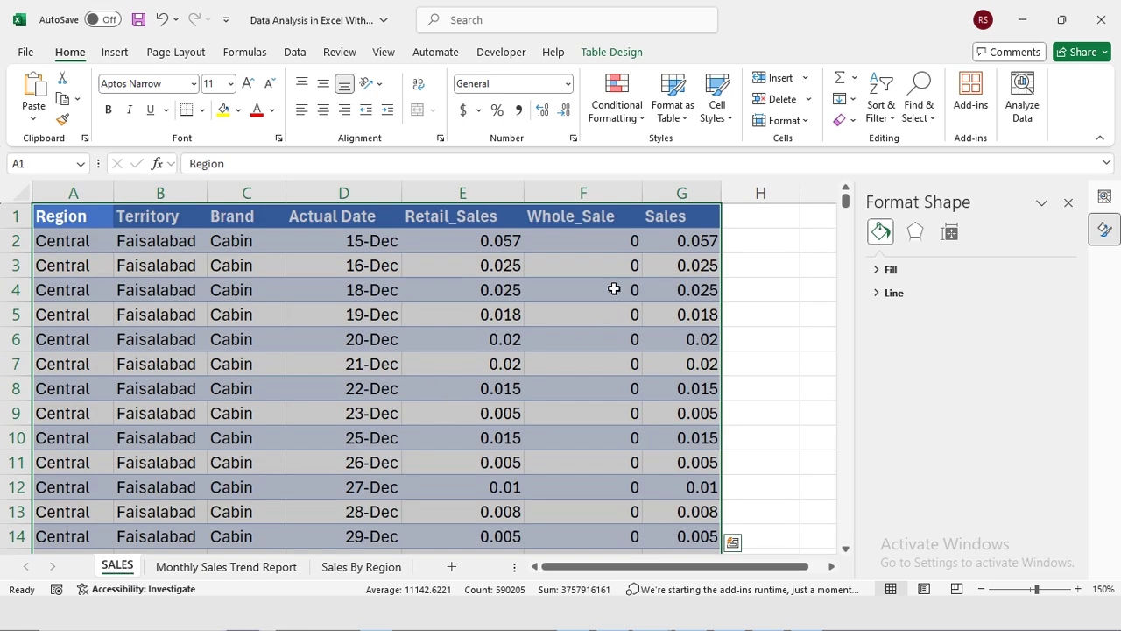
left_click(918, 243)
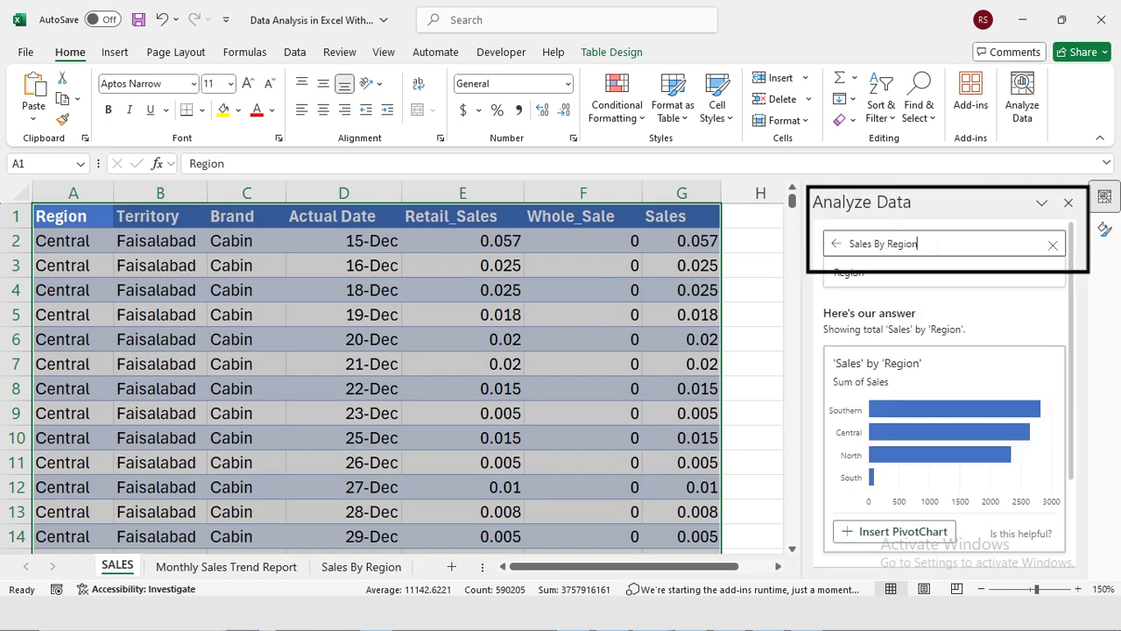
double_click(935, 252)
type("Territory")
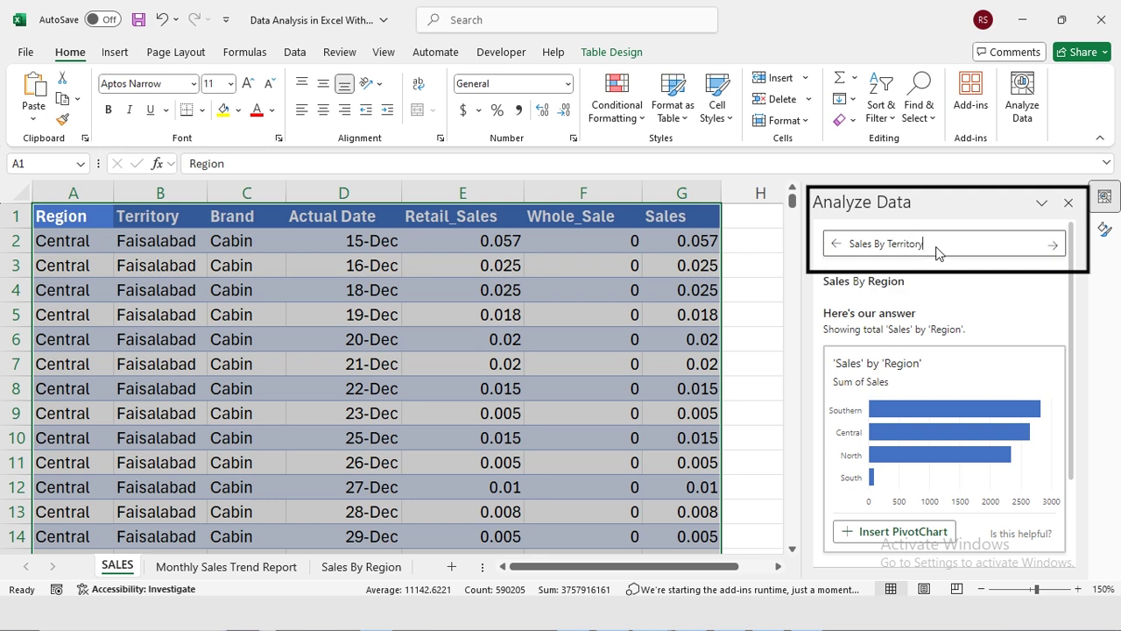
key("Return")
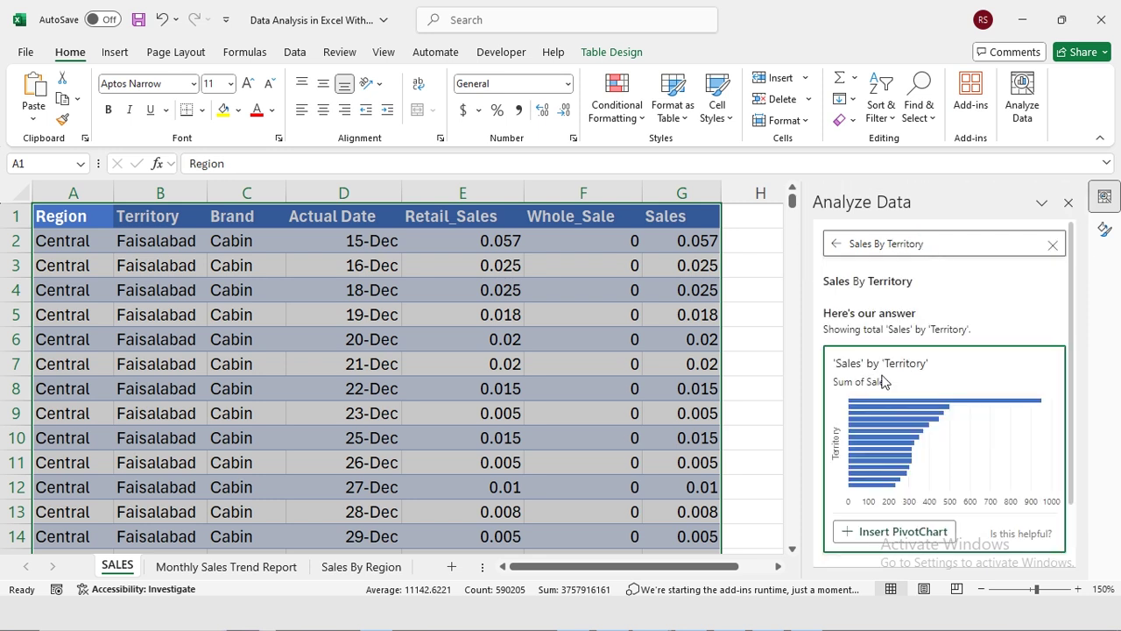
left_click(902, 534)
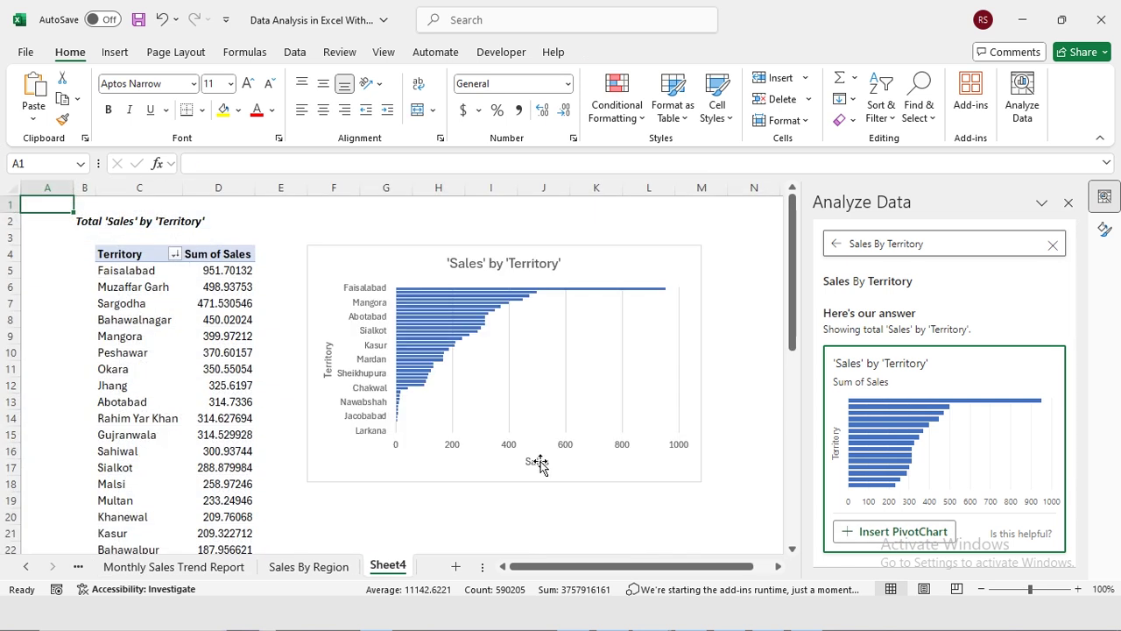
type("Sales By T")
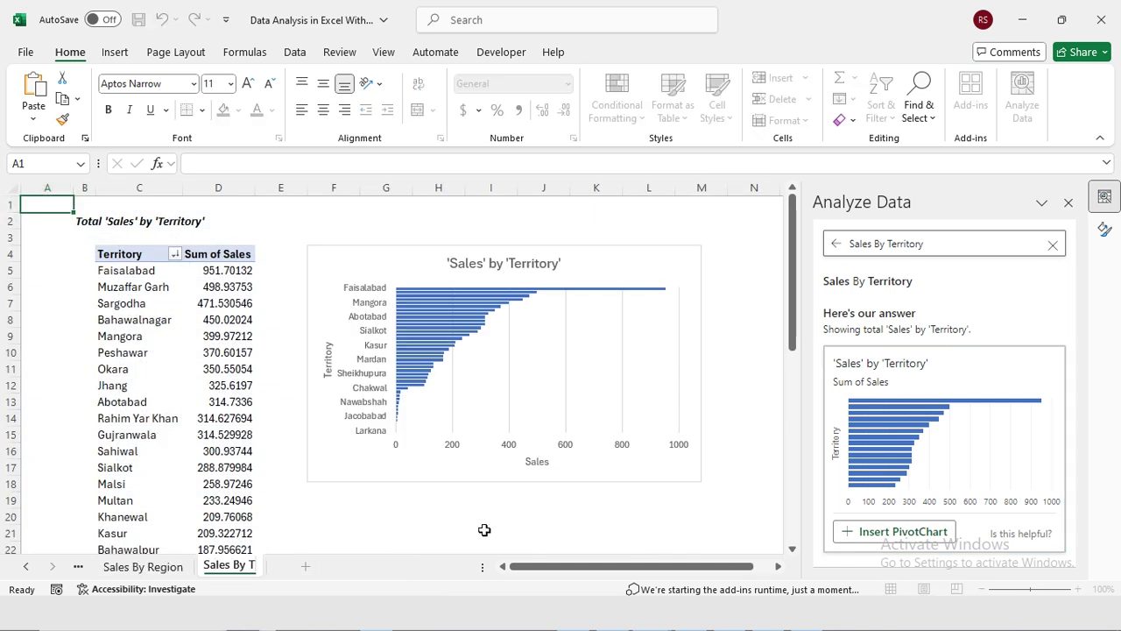
type("erritory")
key("Return")
Step: Move the territory chart up and right, making it narrower and taller
left_click_drag(365, 254, 368, 213)
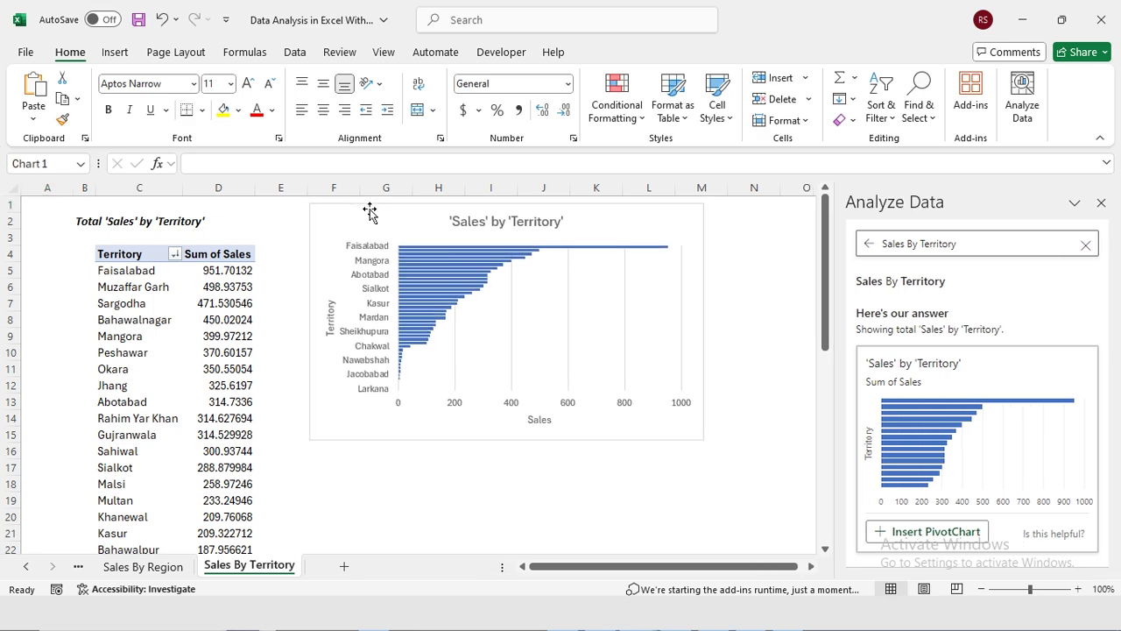
left_click_drag(704, 321, 602, 321)
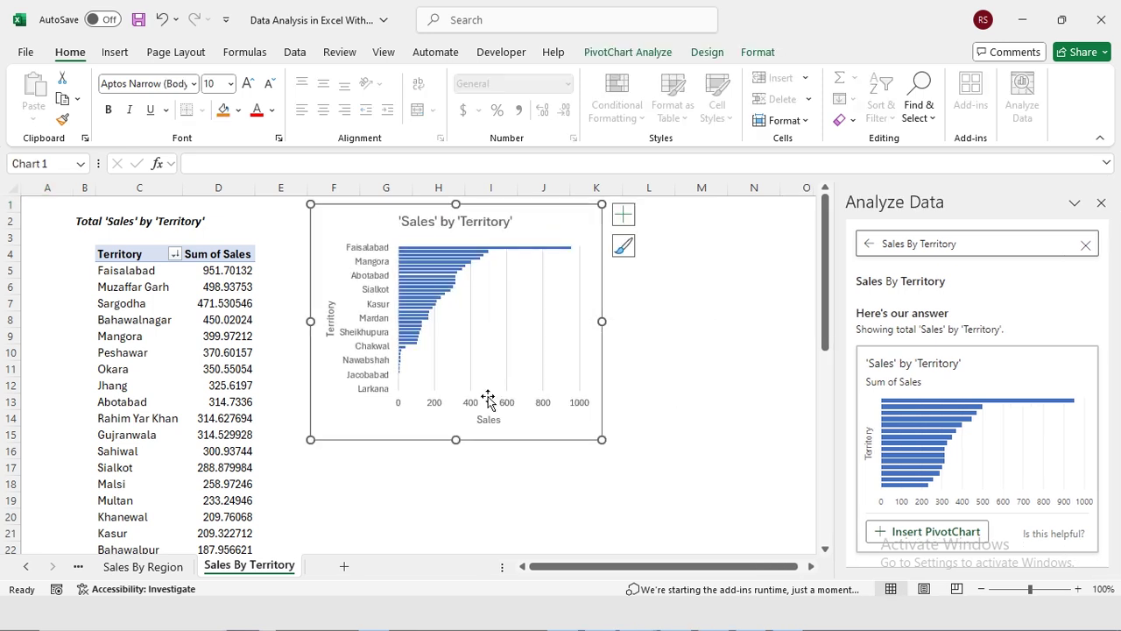
left_click_drag(456, 440, 455, 536)
left_click_drag(438, 205, 509, 205)
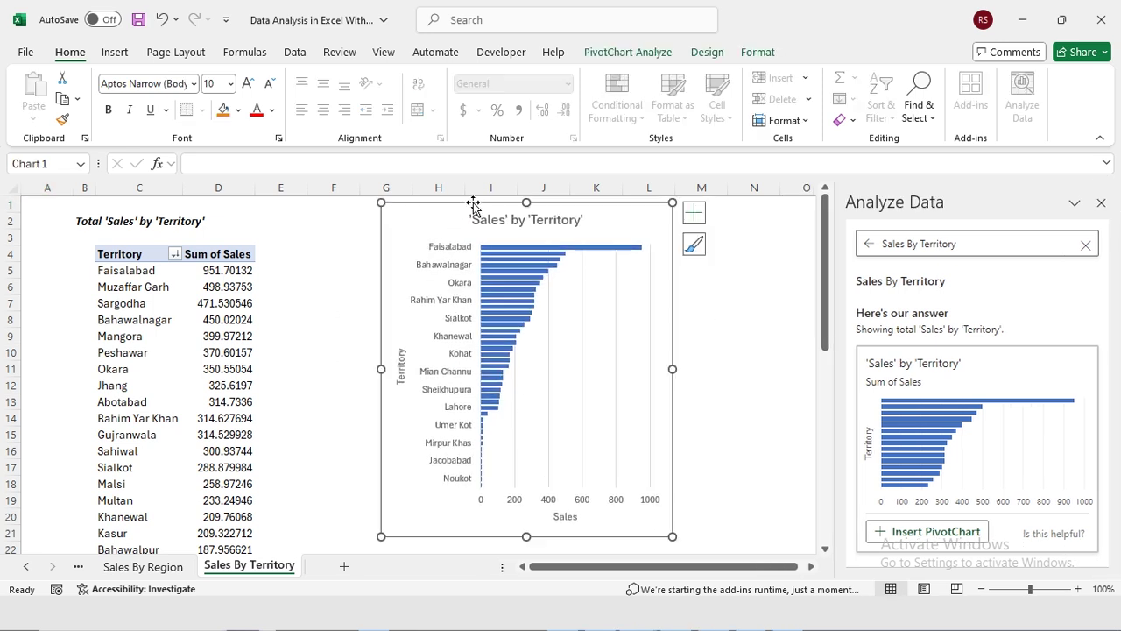
left_click(441, 246)
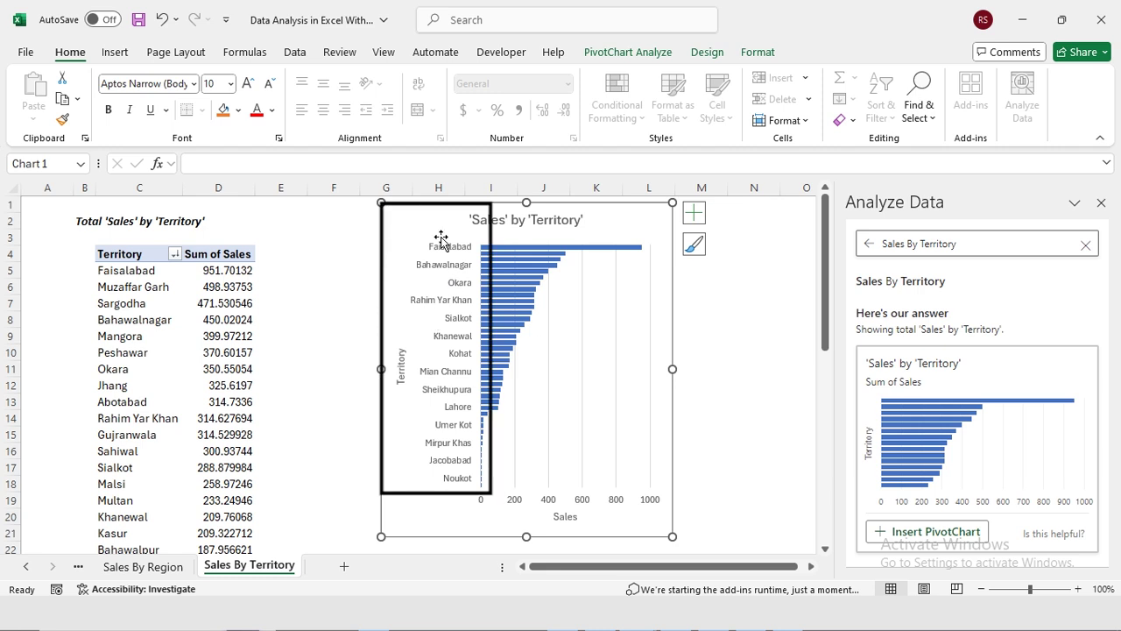
left_click(529, 504)
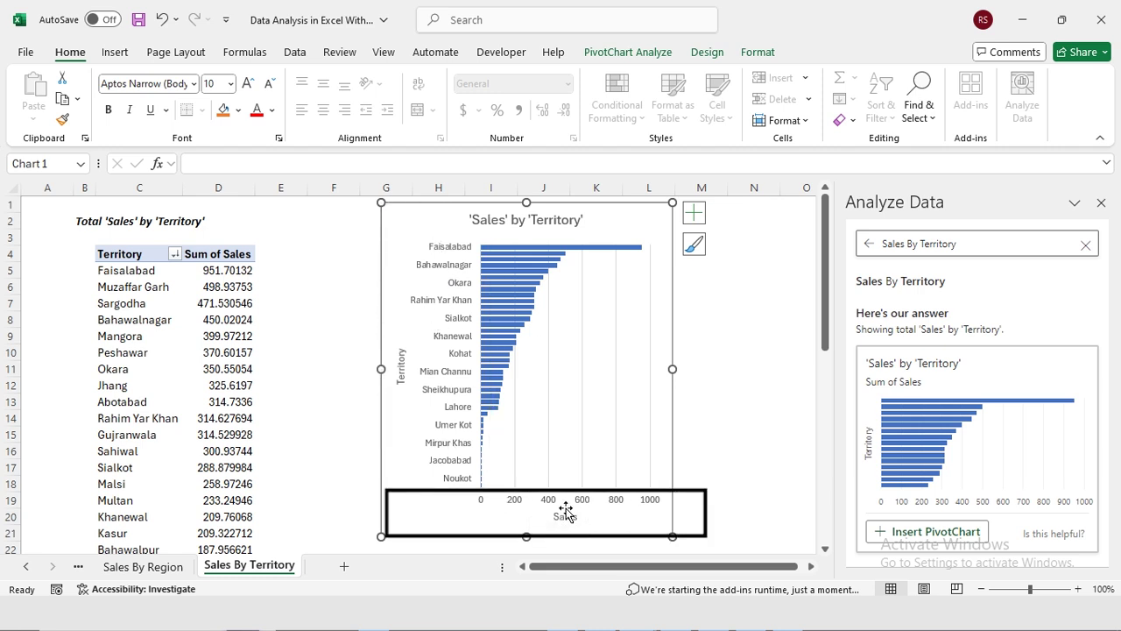
left_click(475, 268)
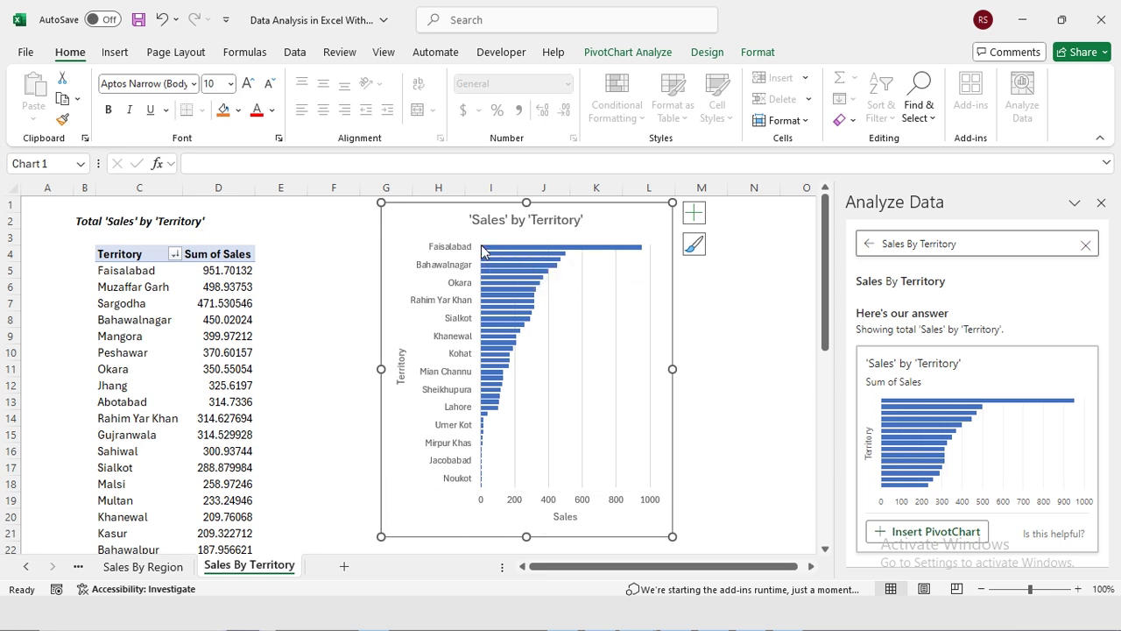
mouse_move(495, 253)
Step: Insert a Region slicer and place it beside the PivotTable
left_click(118, 54)
left_click(728, 95)
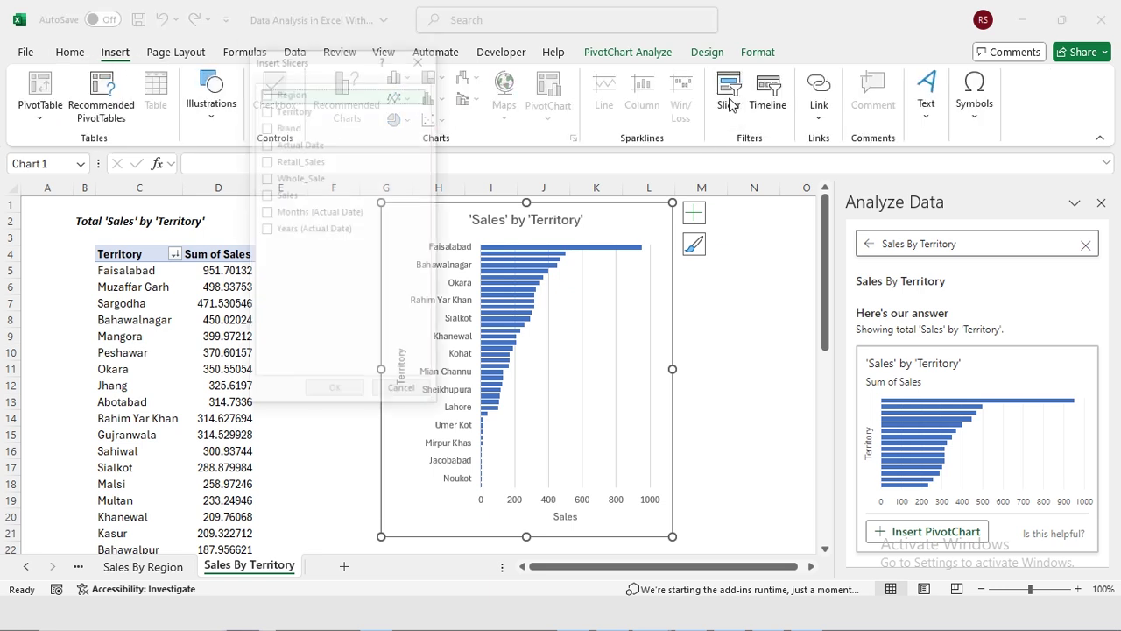
left_click(266, 91)
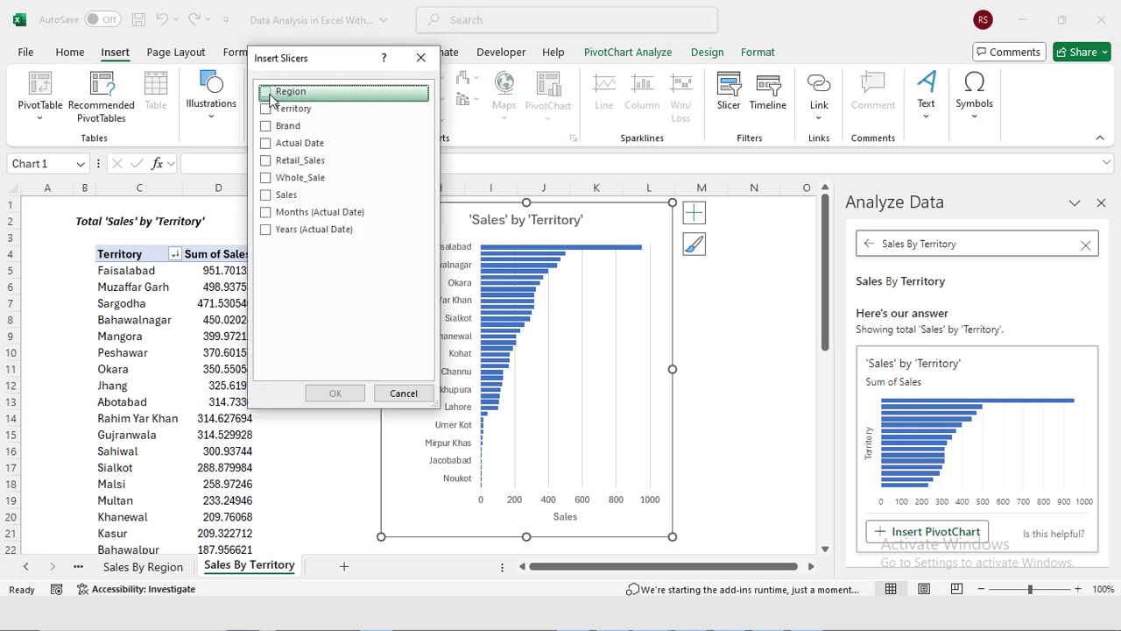
left_click(335, 394)
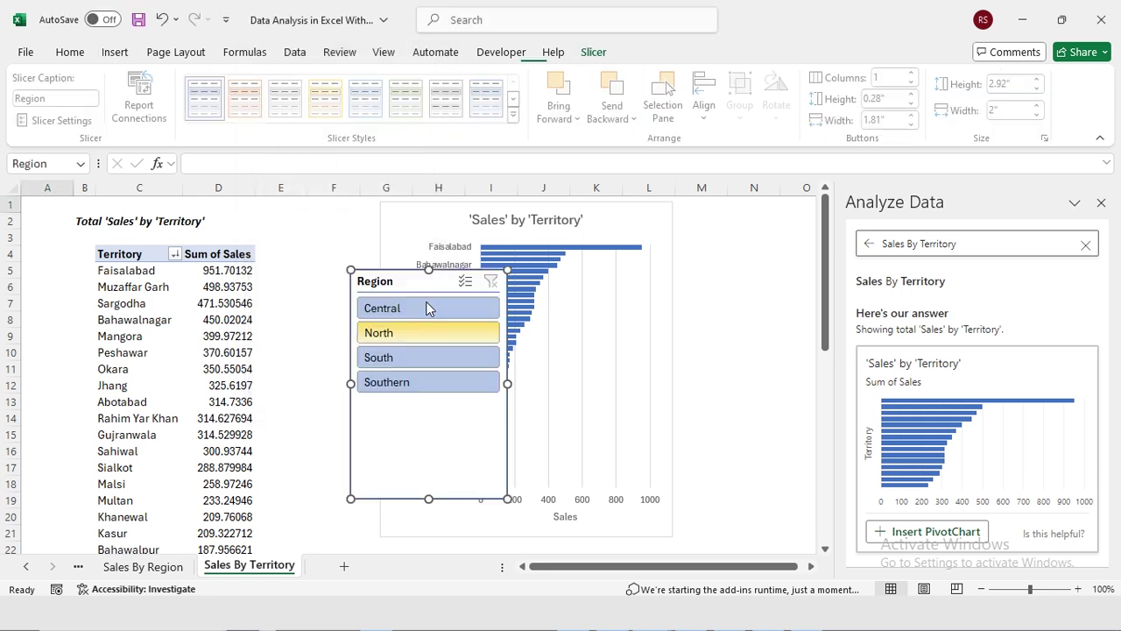
left_click_drag(445, 492, 300, 426)
Step: Filter the slicer to the Southern region and return to the SALES sheet
left_click(278, 240)
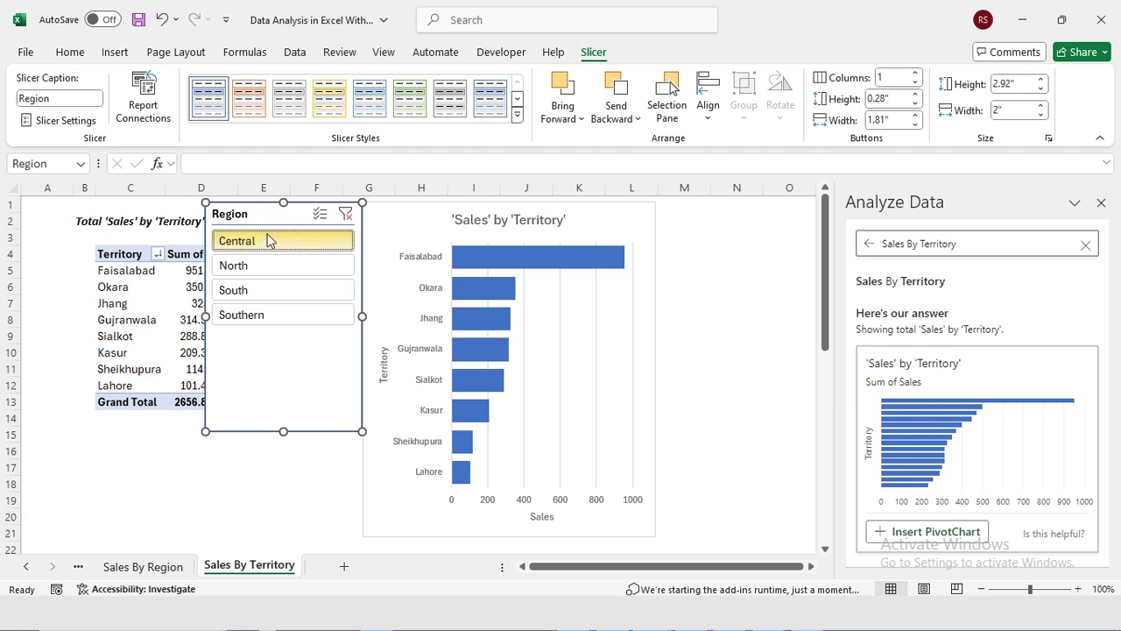
left_click(255, 314)
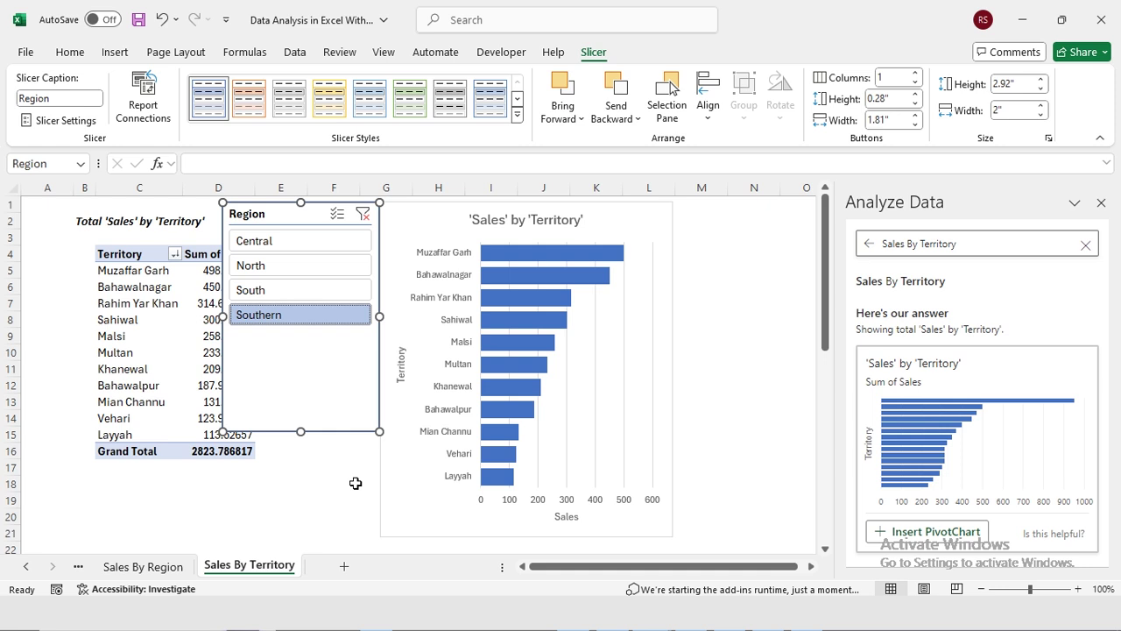
left_click(26, 566)
left_click(117, 566)
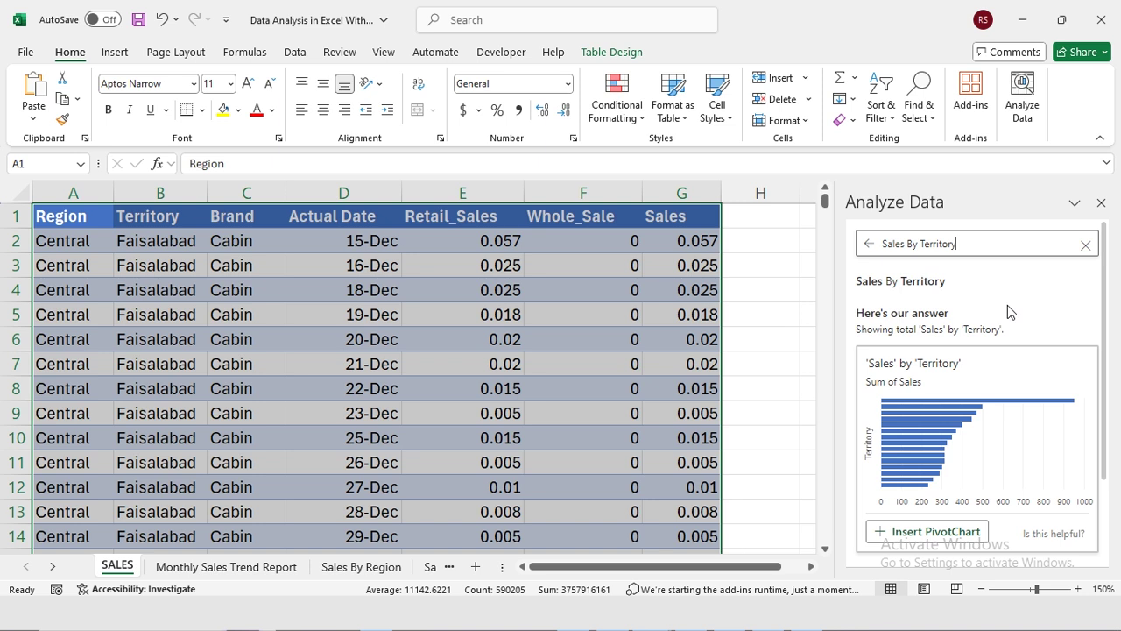
Step: Ask Analyze Data 'Sales By Brand' and insert its PivotChart on a new sheet
key("ctrl+shift+Left")
type("Brand")
key("Return")
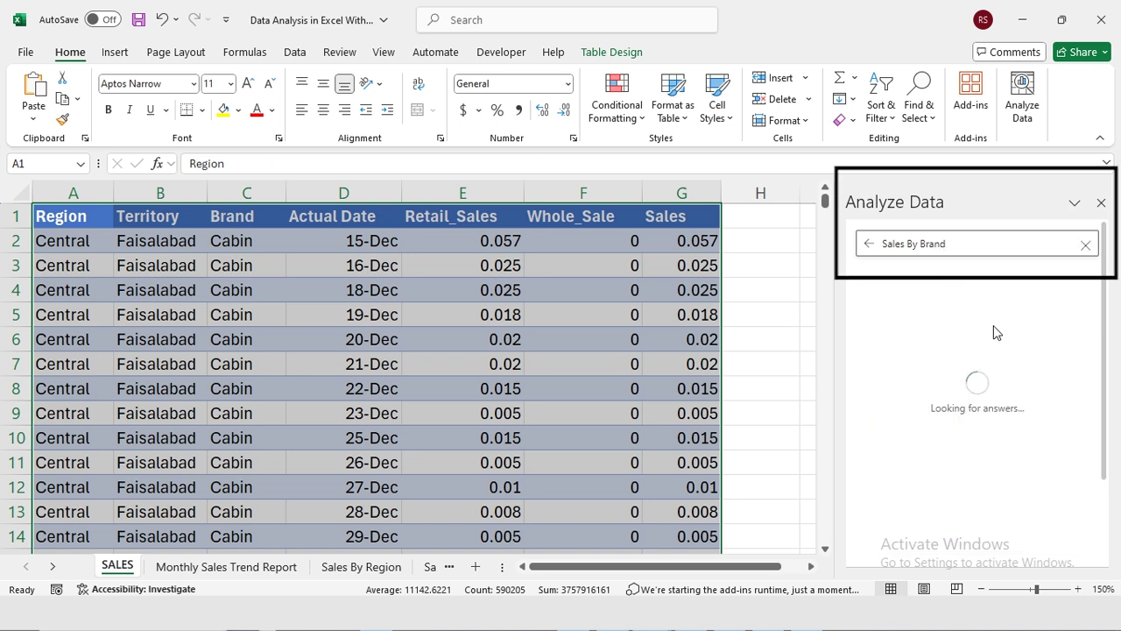
left_click(934, 532)
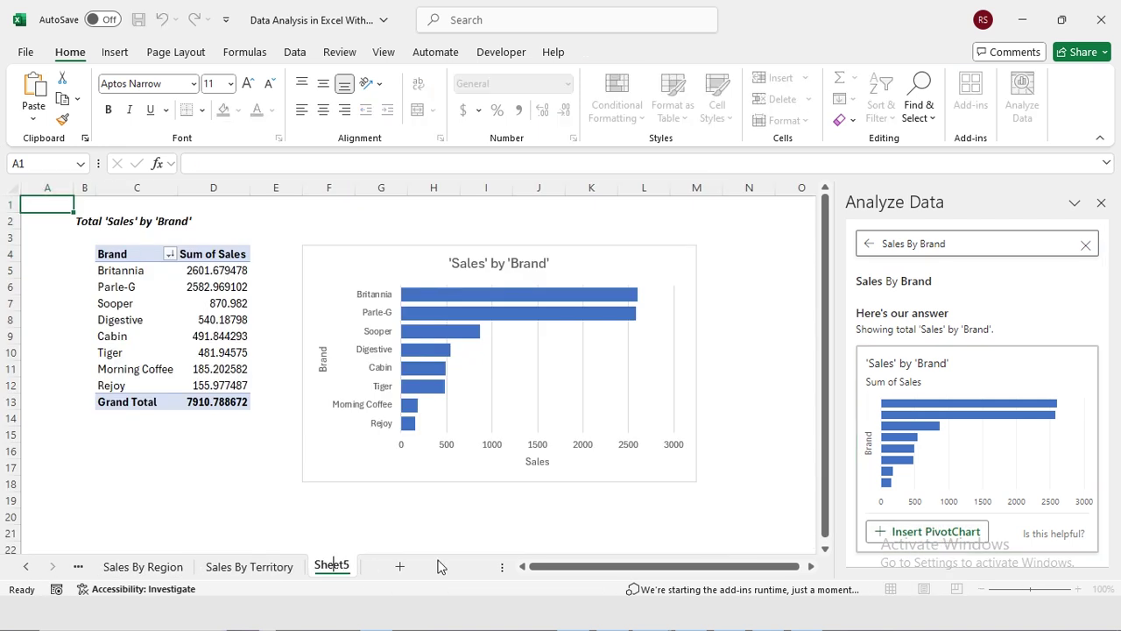
Step: Rename Sheet5 to 'Sales By Brand'
double_click(333, 564)
type("Sale")
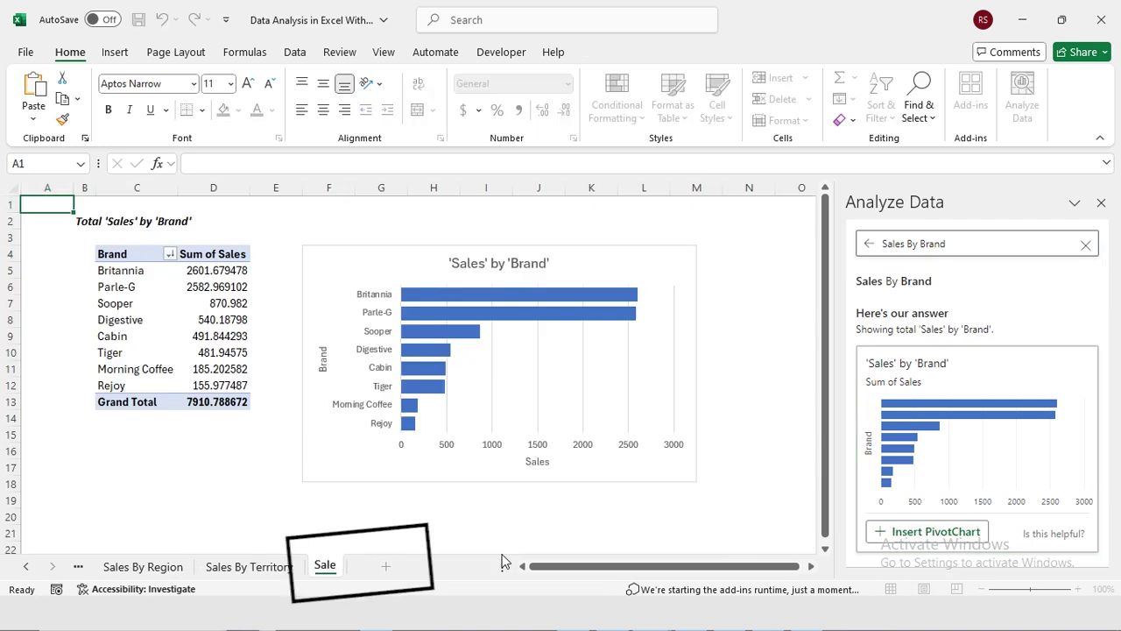
type("s By Brand")
key("Return")
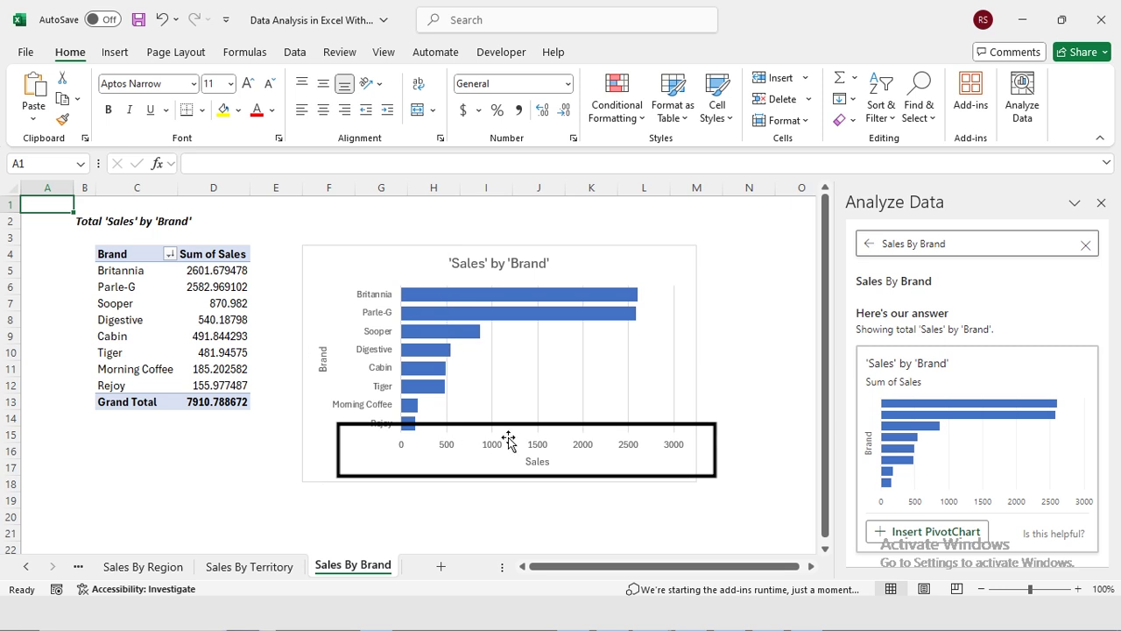
Step: Add data labels to the brand sales chart
mouse_move(426, 302)
mouse_move(457, 313)
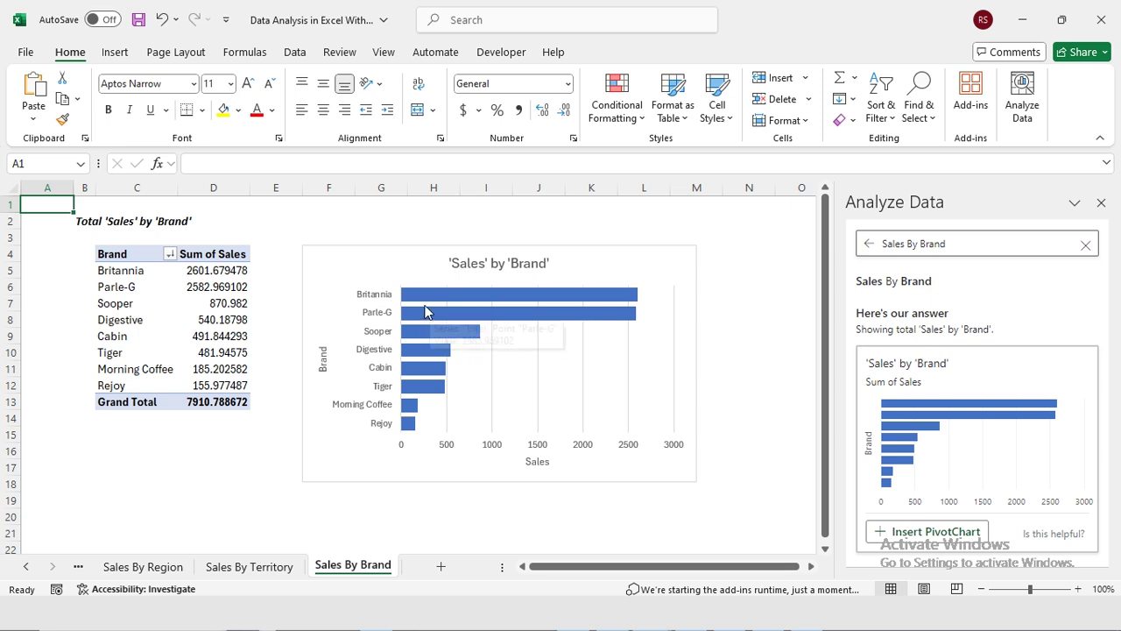
left_click(698, 267)
left_click(717, 255)
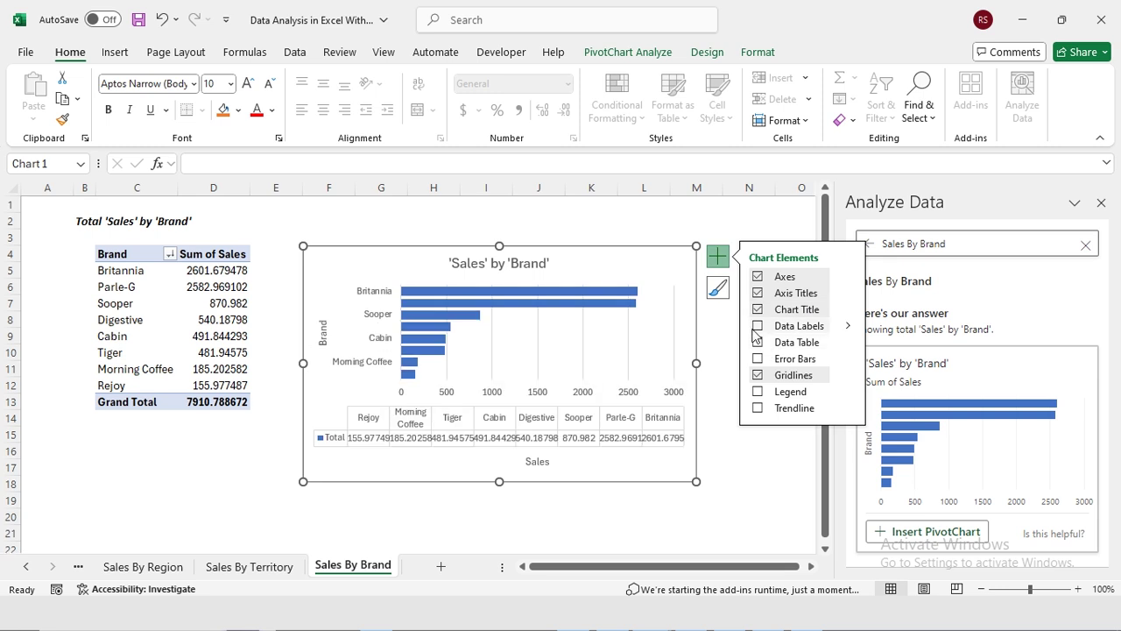
Step: Format the brand chart's data labels as Number with 0 decimal places
double_click(603, 252)
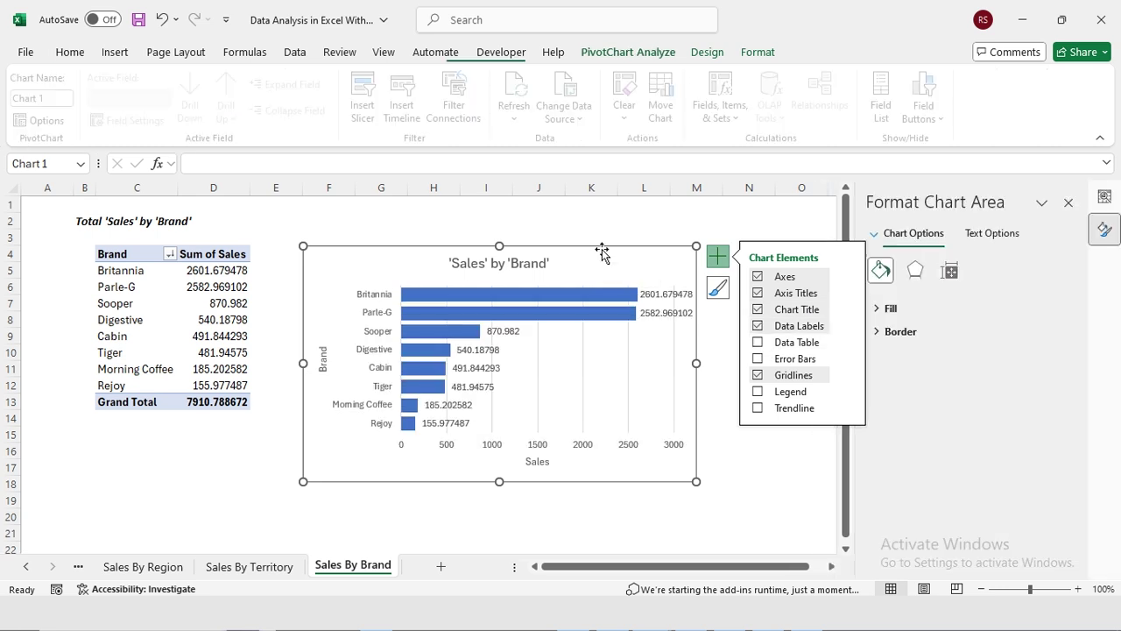
left_click(680, 298)
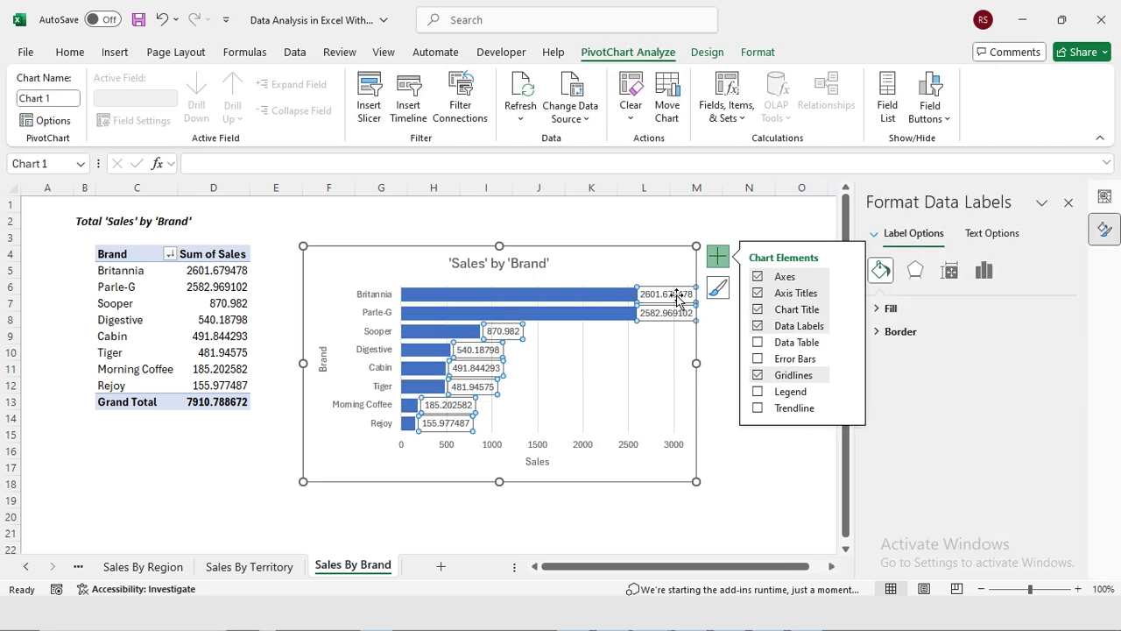
left_click(984, 270)
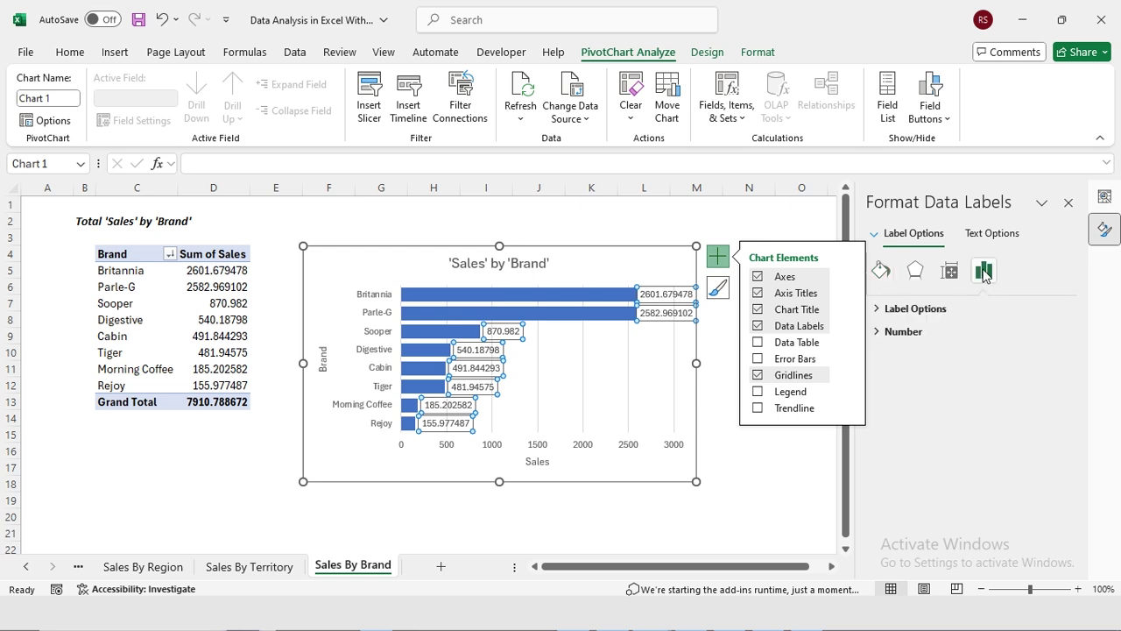
left_click(882, 338)
left_click(1005, 378)
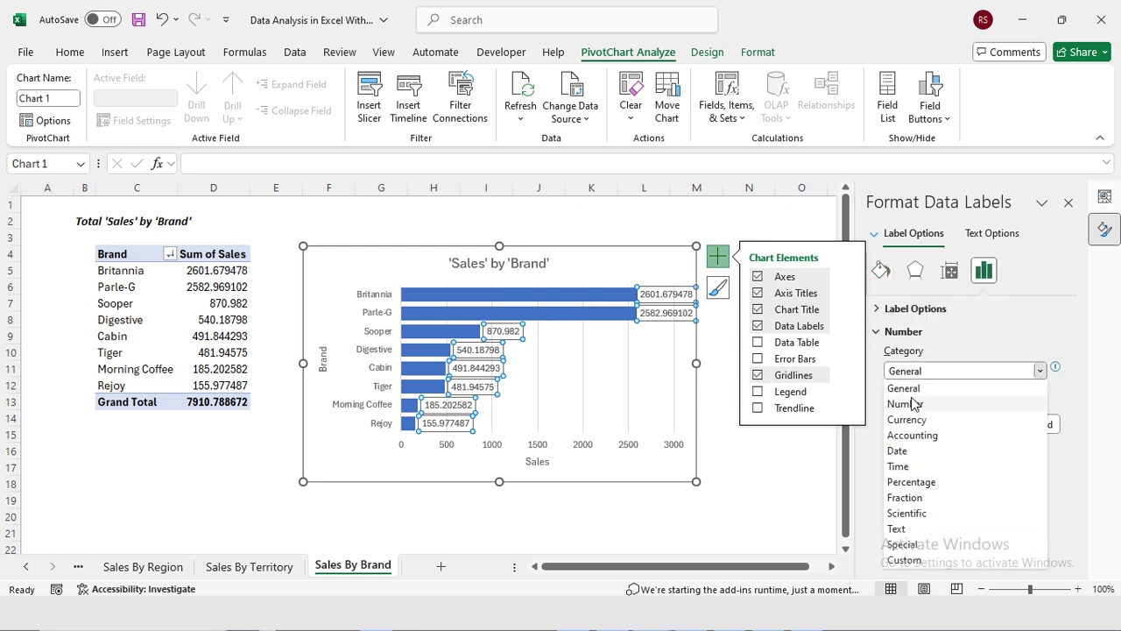
left_click(916, 404)
left_click(985, 392)
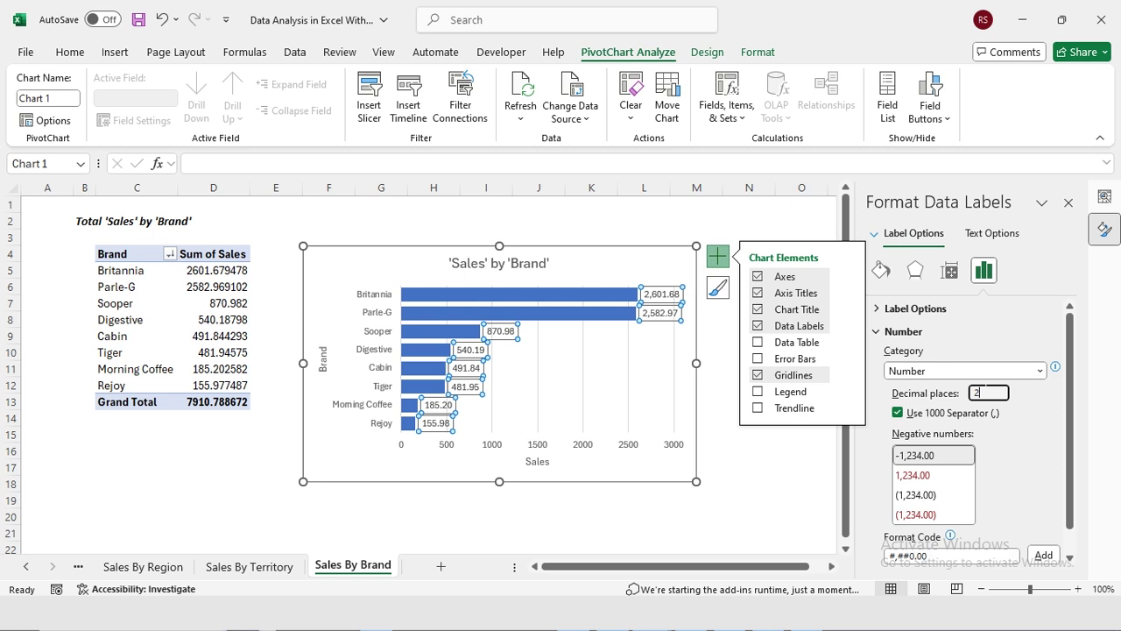
type("0")
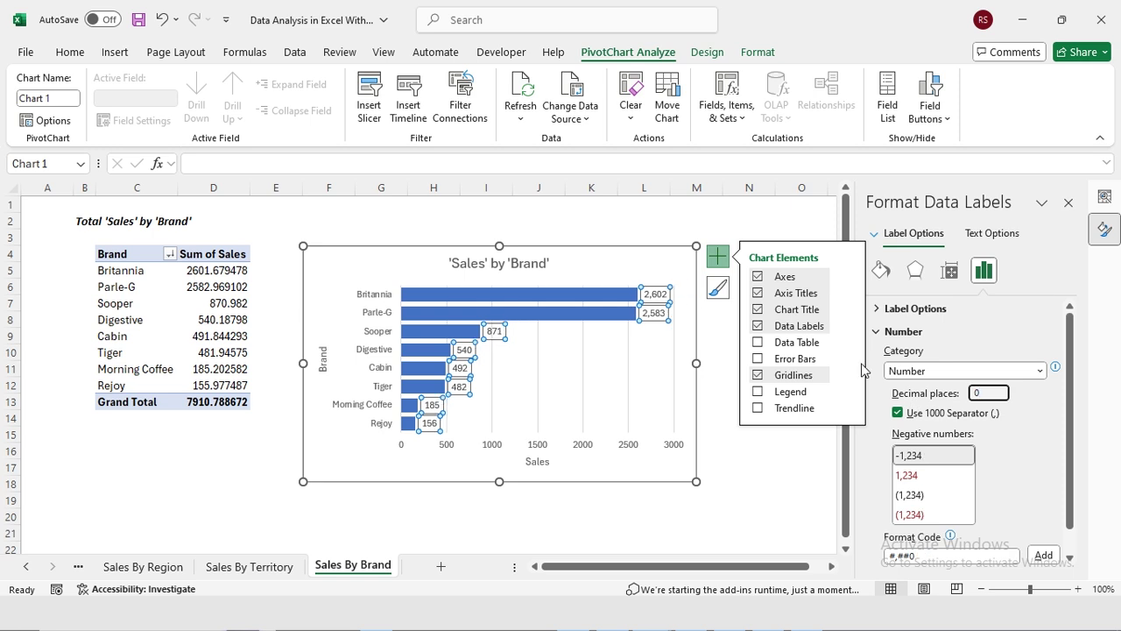
key("Escape")
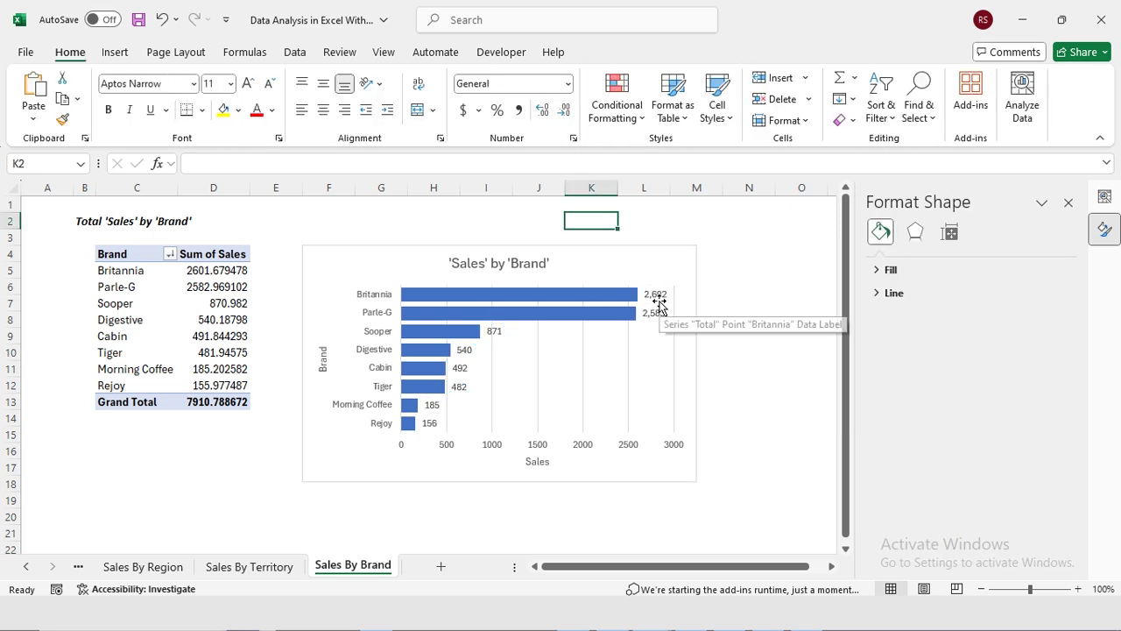
Step: Shift the brand chart slightly up and left, then save the workbook
left_click(583, 384)
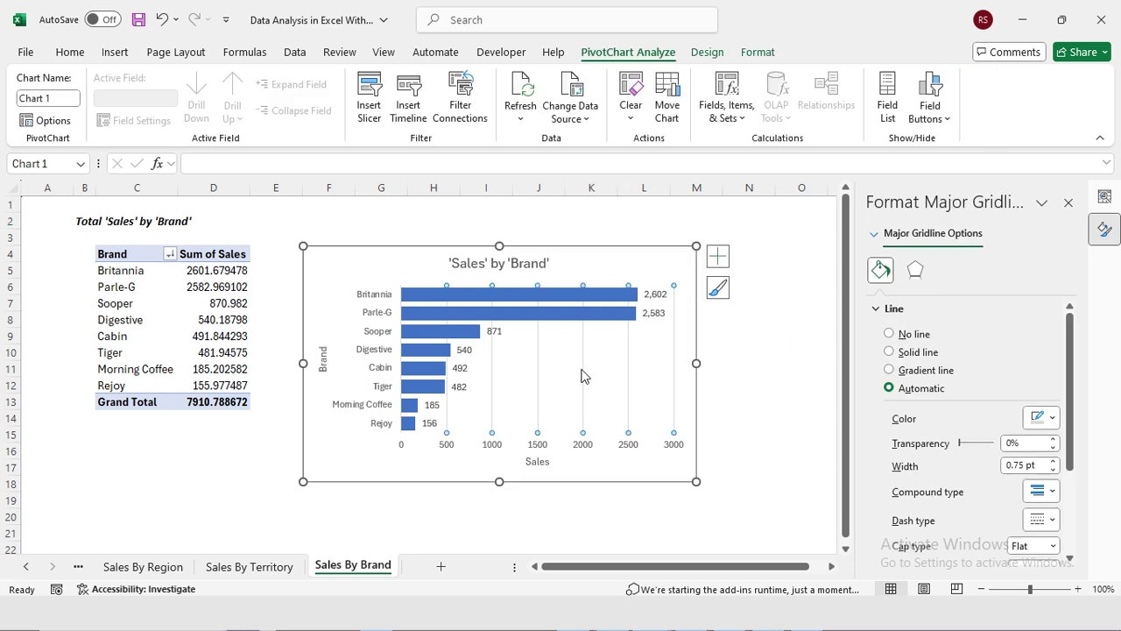
left_click(583, 376)
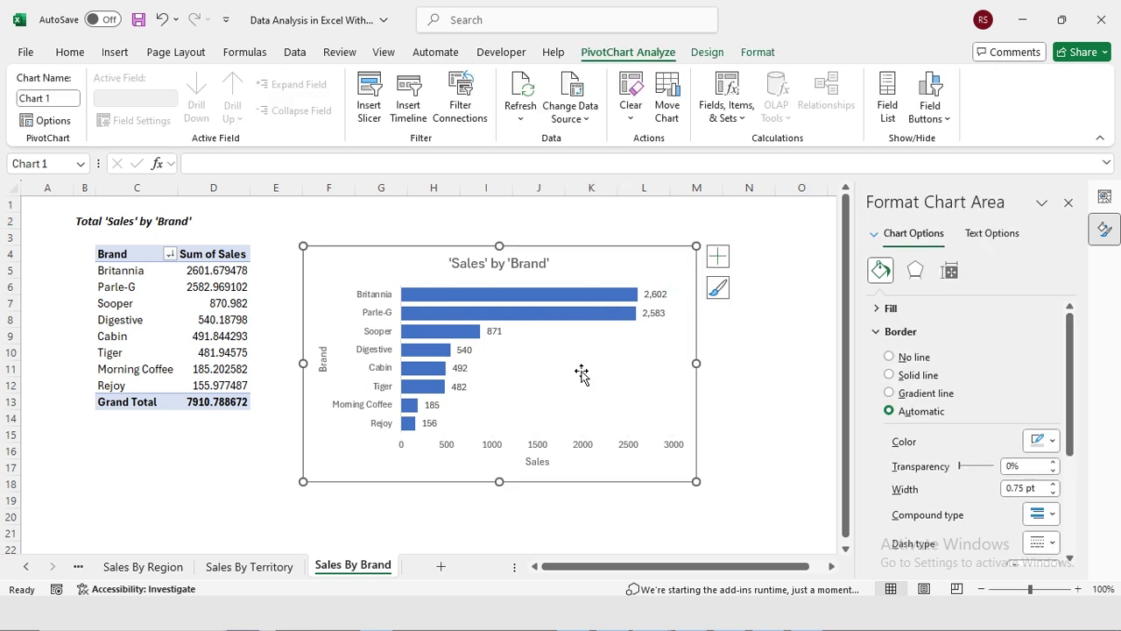
left_click_drag(376, 254, 347, 226)
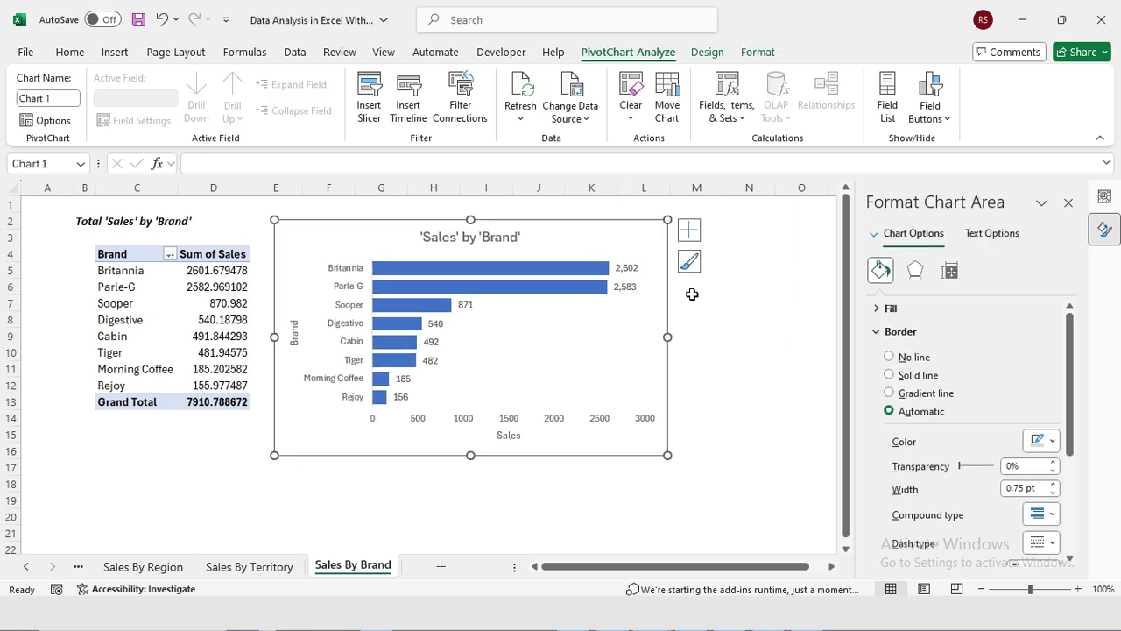
left_click(695, 287)
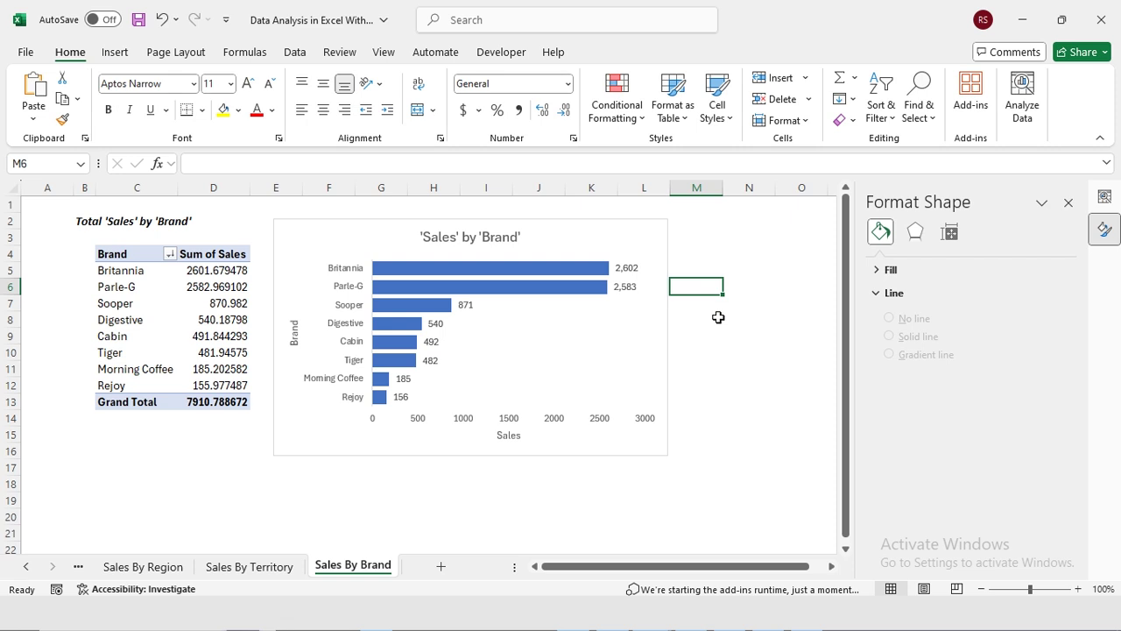
key("ctrl+s")
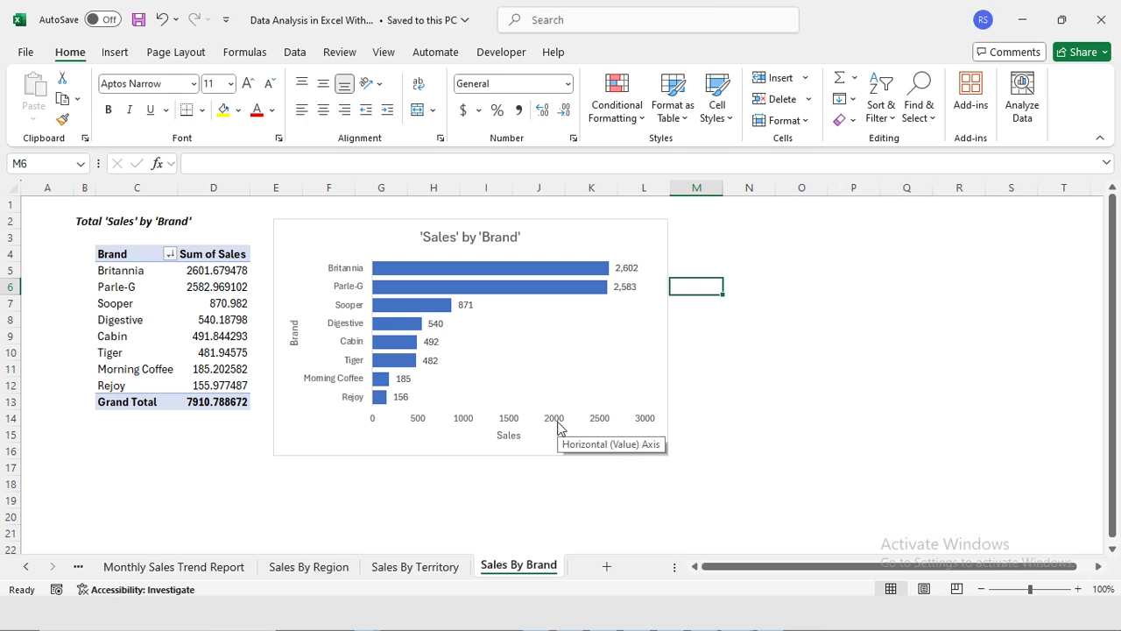
Step: From the SALES sheet, ask Analyze Data 'date wise sales report', insert its PivotChart, then widen and reposition it
key("ctrl+Page_Up")
key("ctrl+Page_Up")
key("ctrl+Page_Up")
key("ctrl+Page_Up")
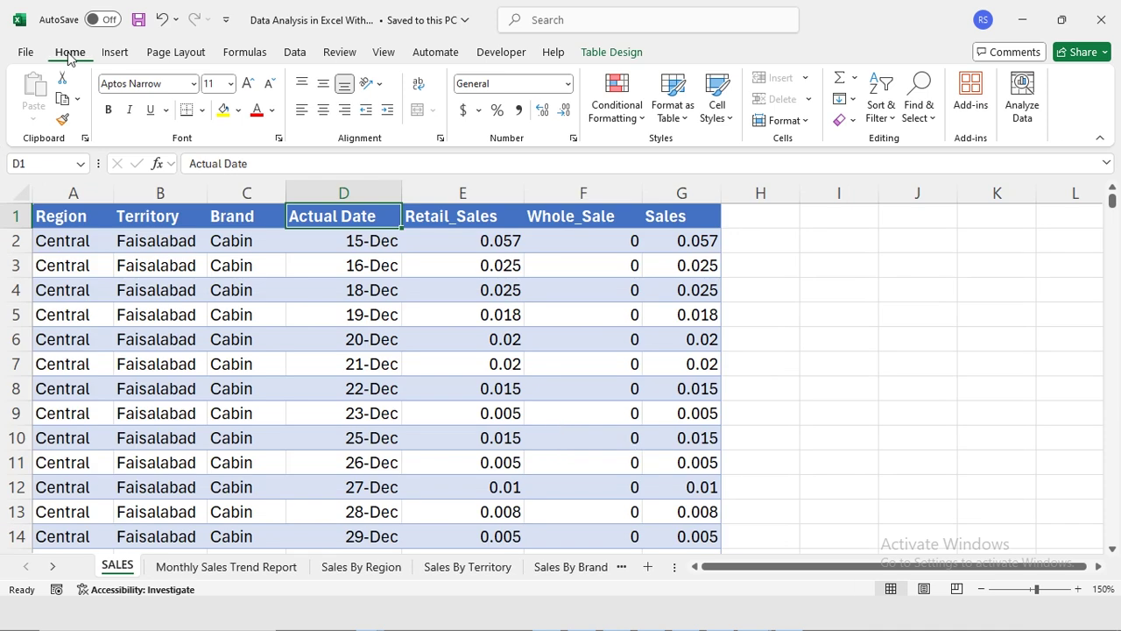
left_click(1023, 103)
type("date")
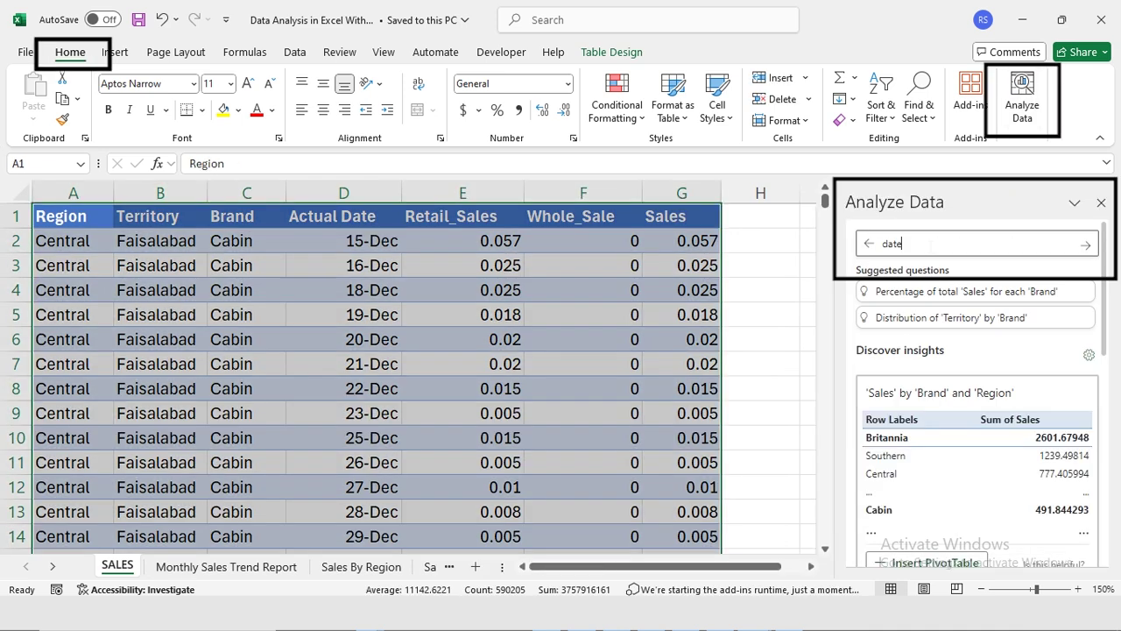
type(" wise sales report")
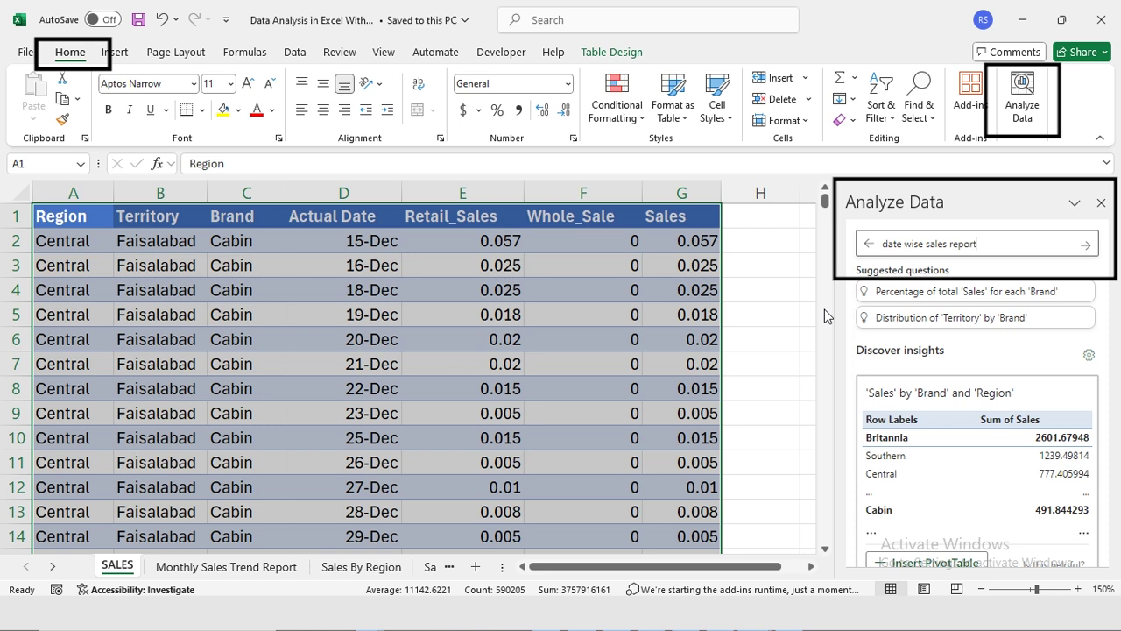
key("Return")
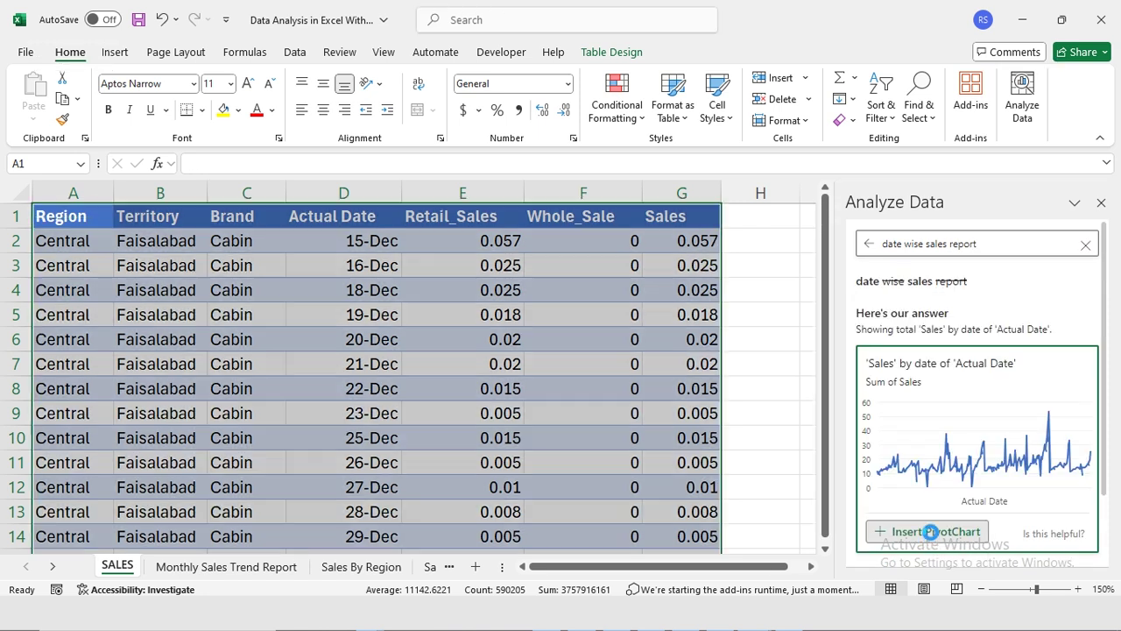
left_click(926, 530)
left_click_drag(864, 366, 1086, 365)
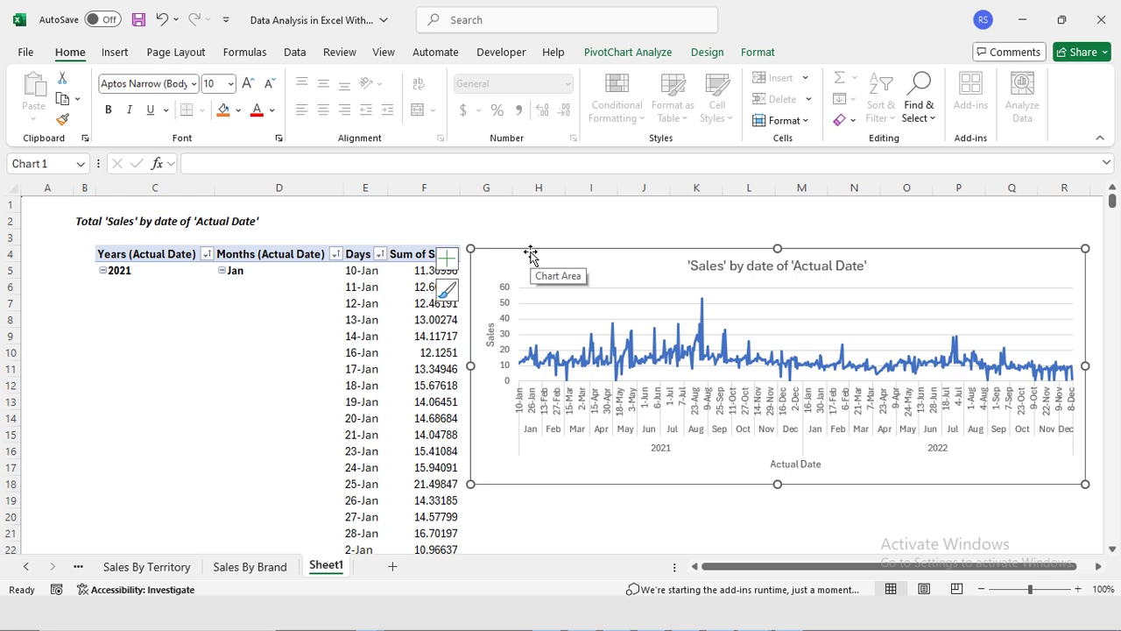
left_click_drag(530, 254, 532, 289)
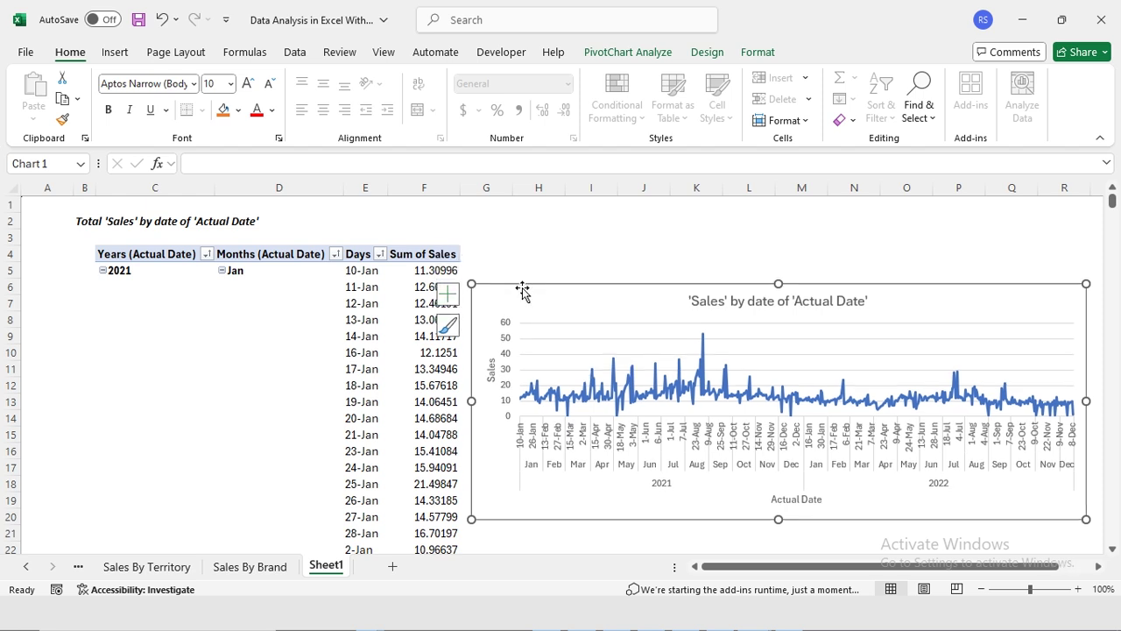
Step: Insert Years and Months (Actual Date) slicers for the pivot report
left_click(116, 54)
left_click(726, 125)
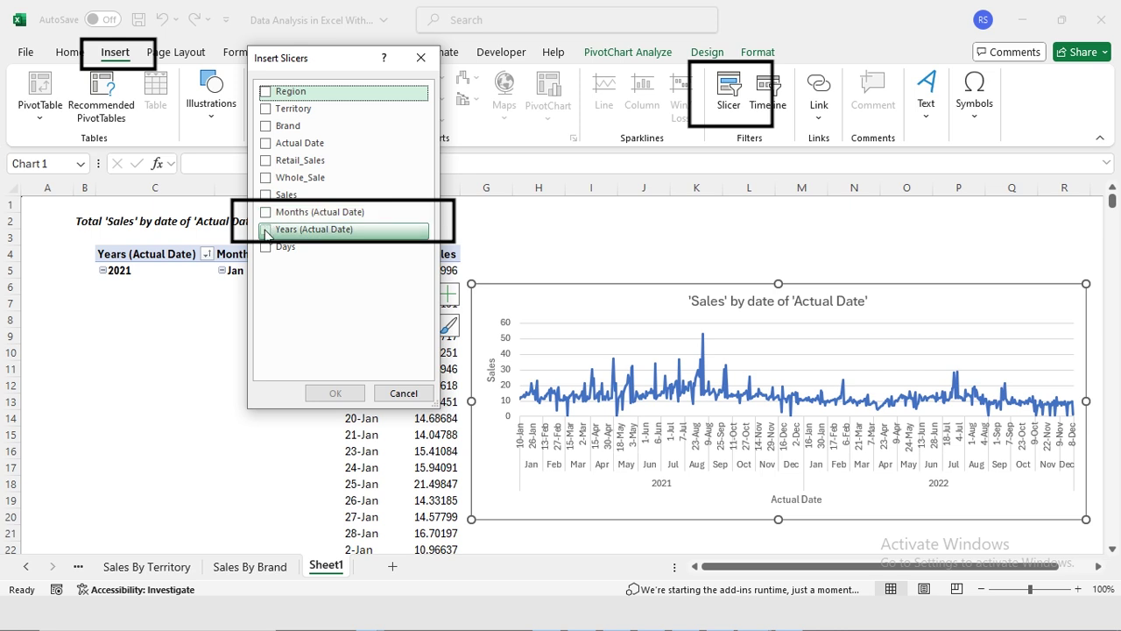
left_click(267, 231)
left_click(265, 212)
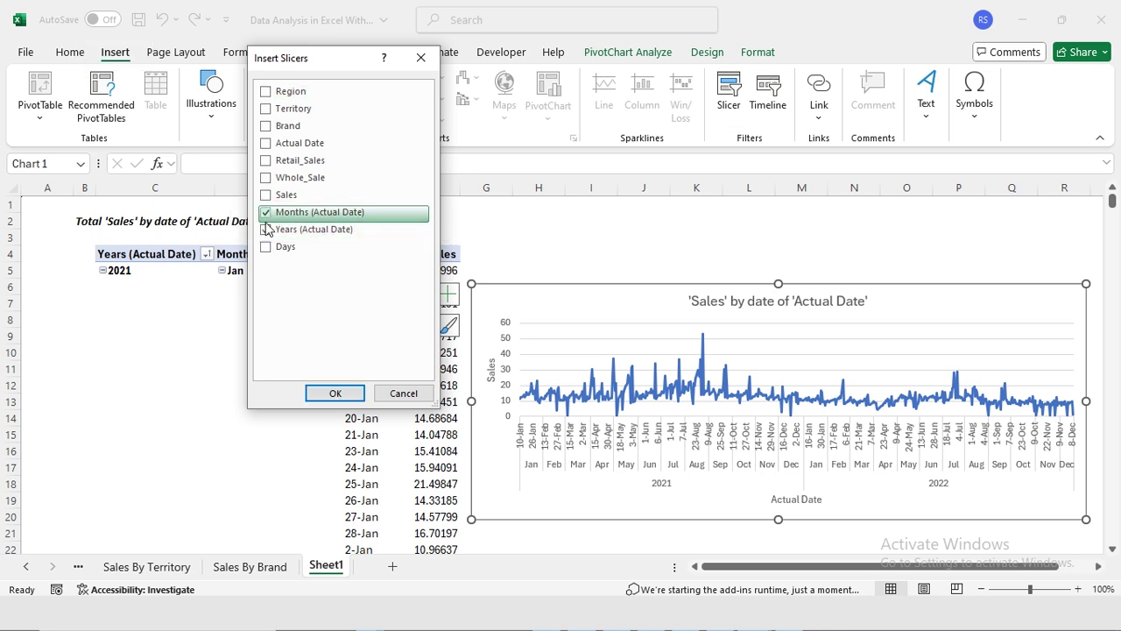
left_click(335, 393)
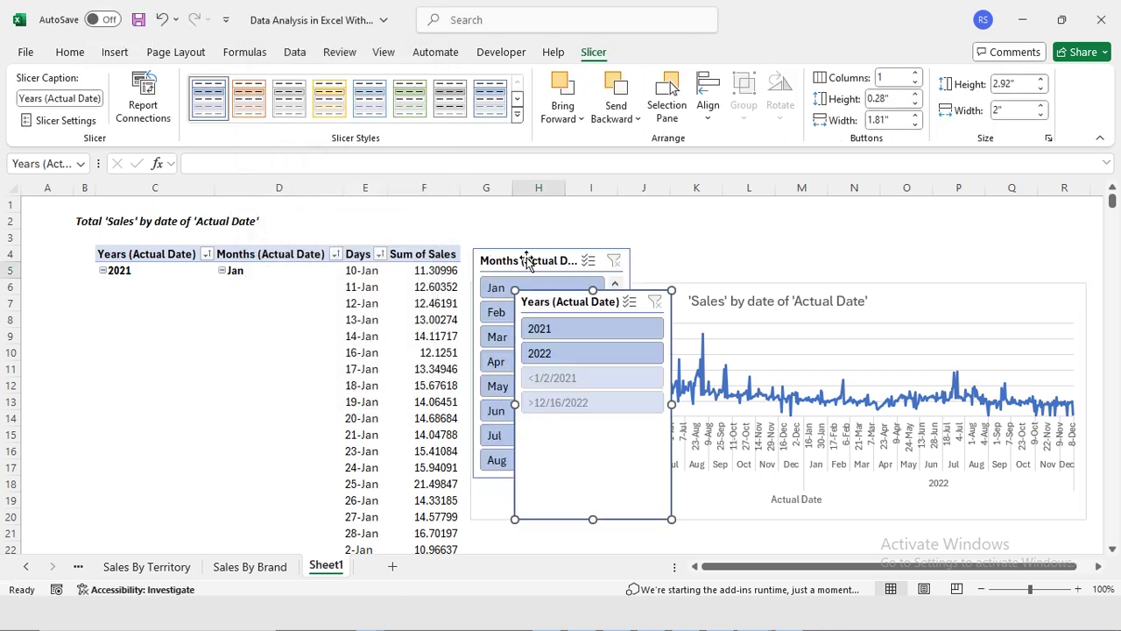
Step: Hide the Months slicer header and lay its buttons out in 12 columns
left_click(526, 260)
right_click(526, 265)
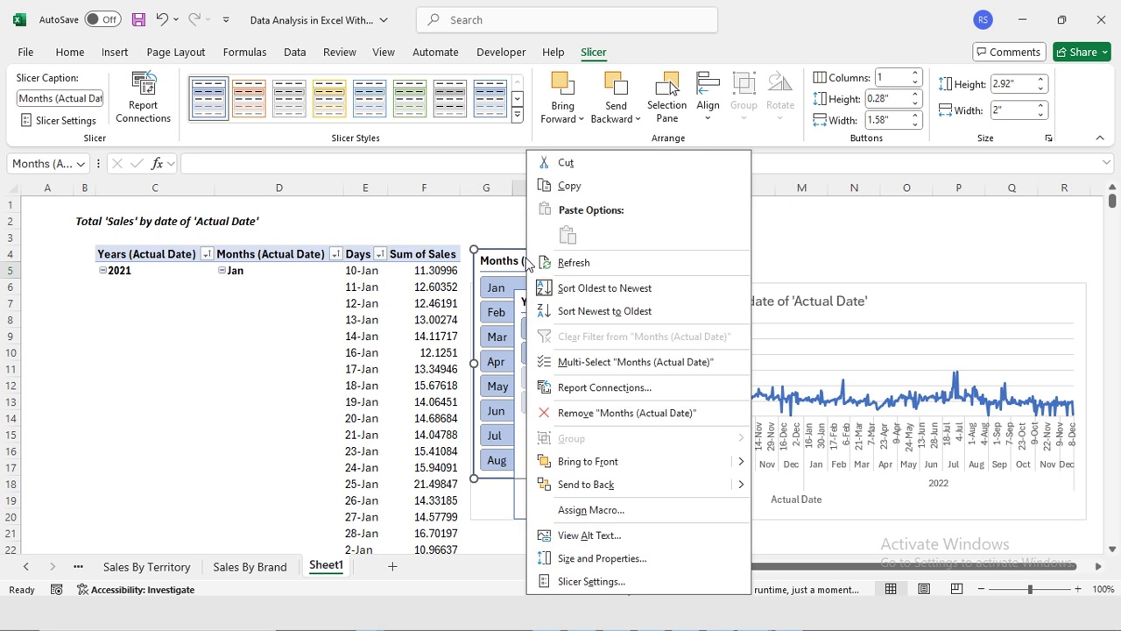
left_click(605, 581)
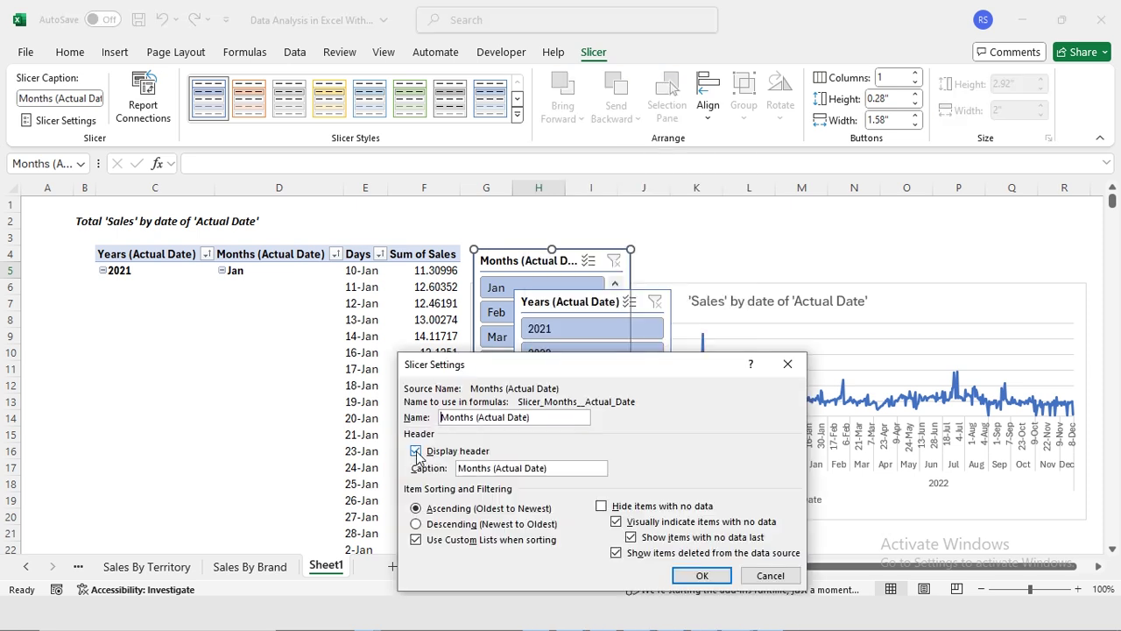
left_click(416, 452)
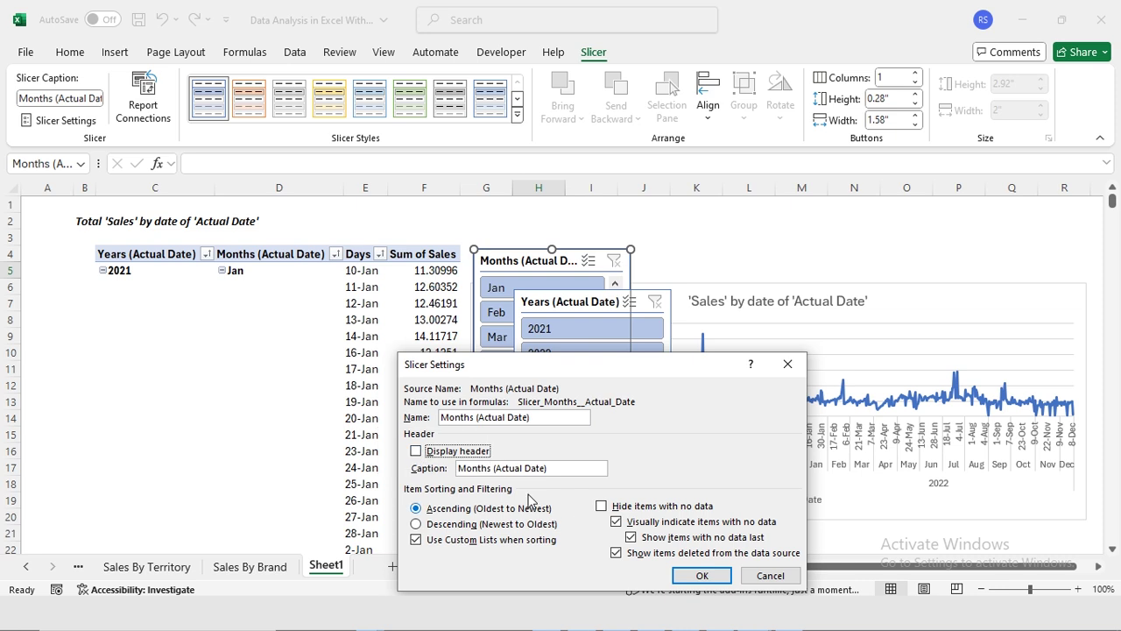
left_click(702, 575)
left_click(491, 229)
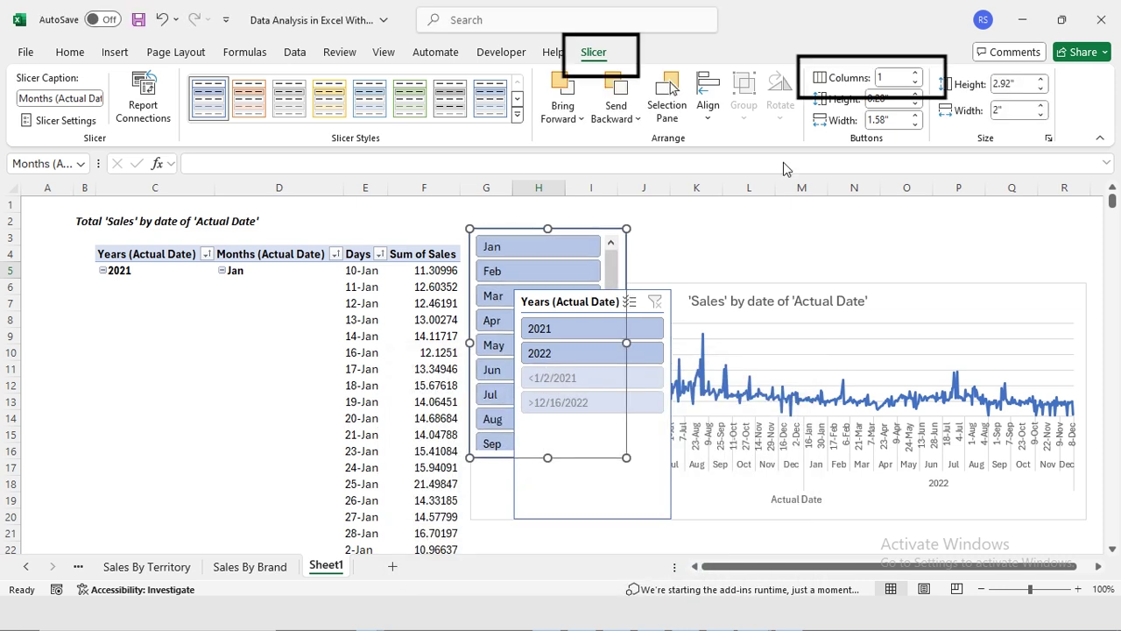
left_click(881, 77)
type("2")
key("Return")
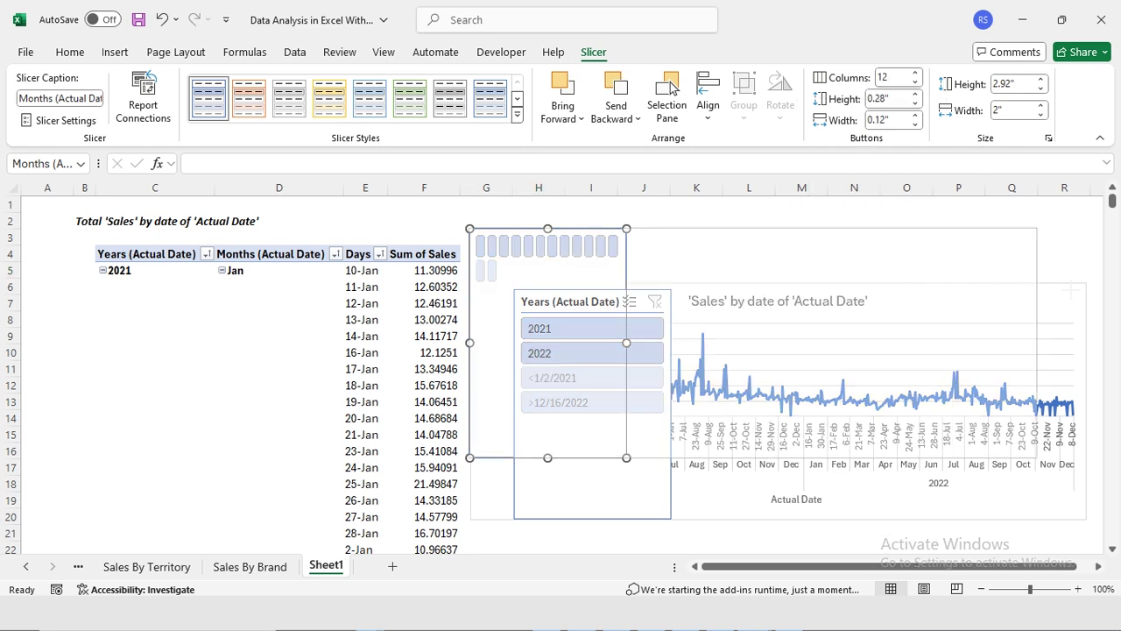
Step: Set the Months slicer to hide items with no data
right_click(671, 233)
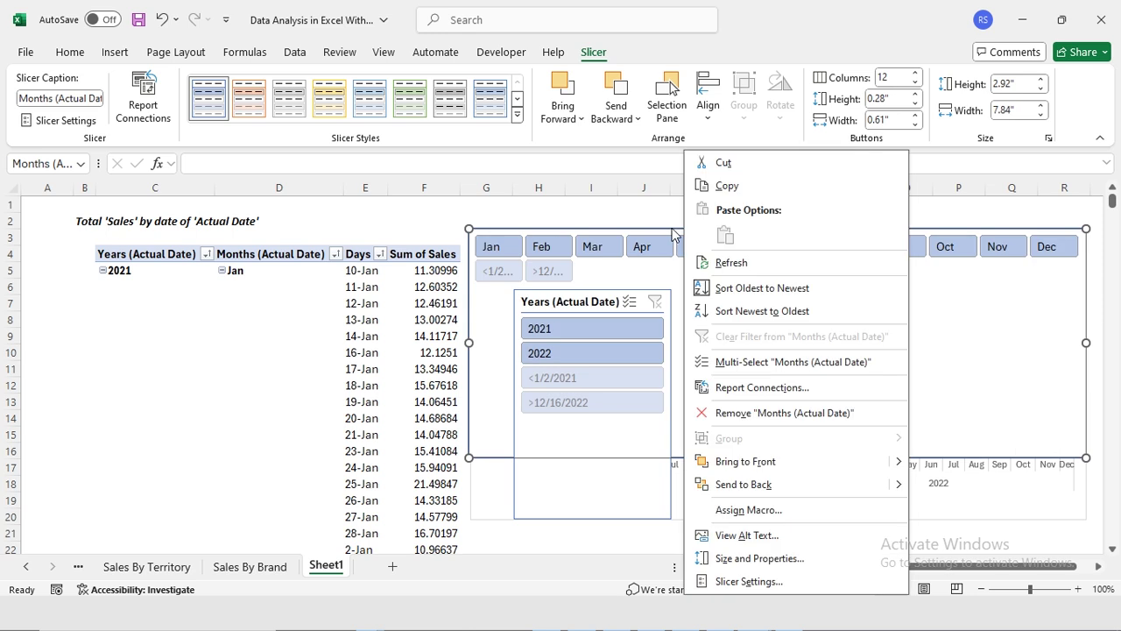
left_click(751, 581)
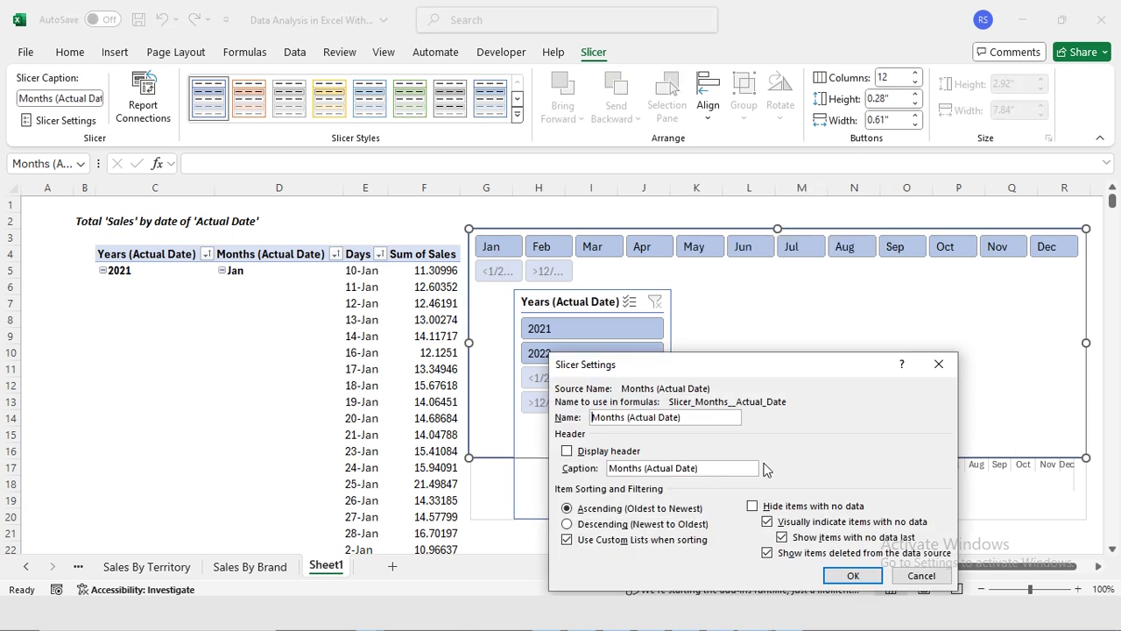
left_click(753, 506)
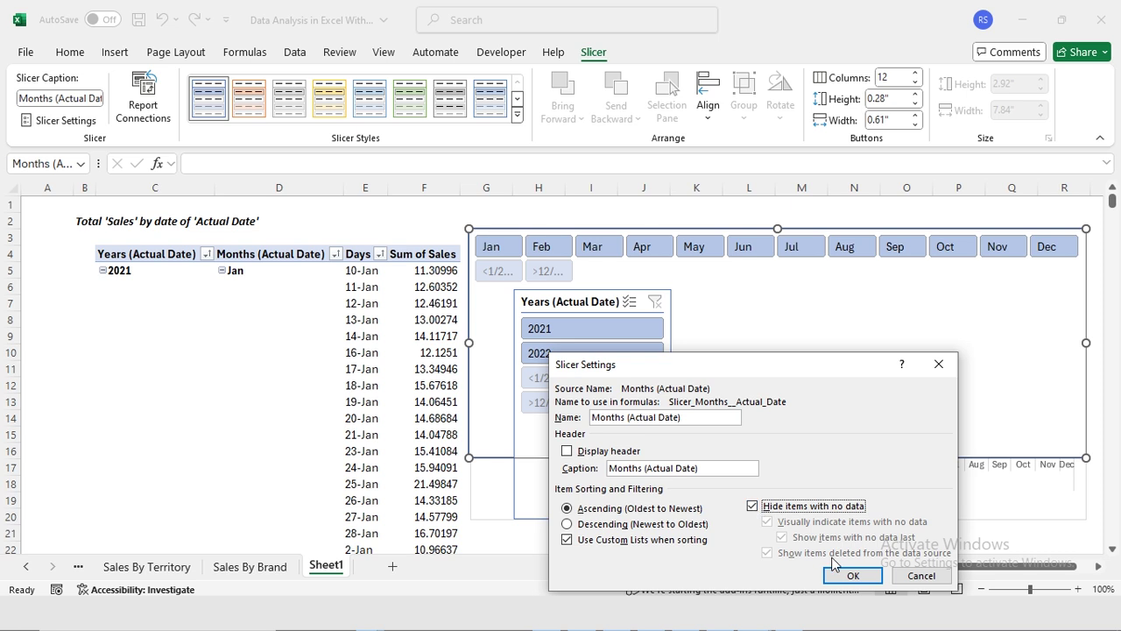
left_click(853, 575)
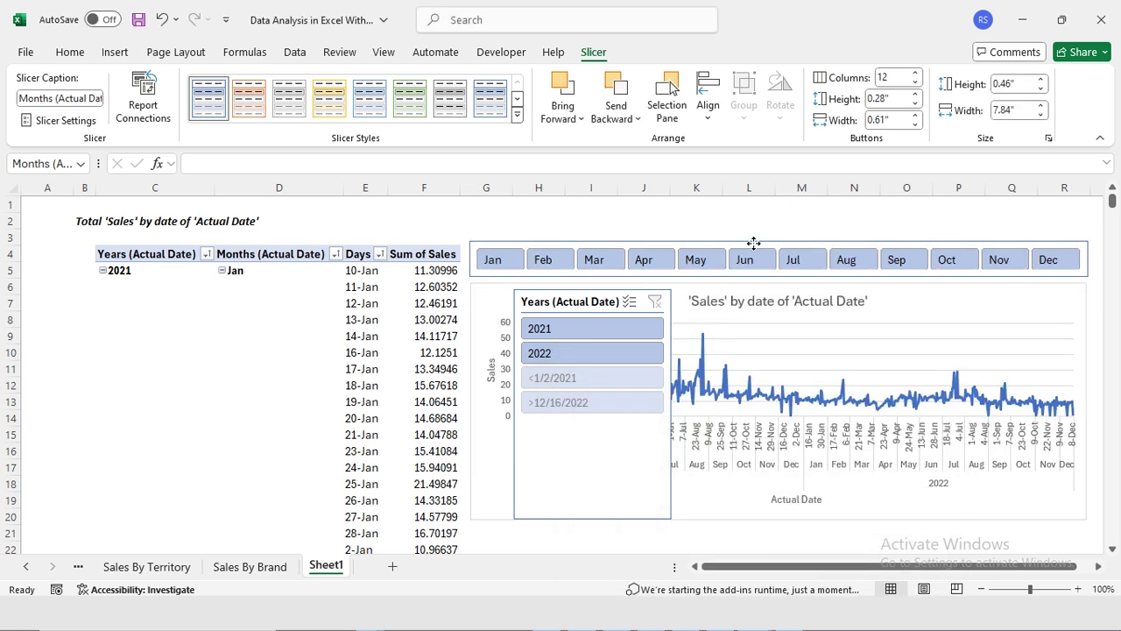
Step: Hide the Years slicer header and empty years, move it above columns G–H, use 2 columns
left_click(560, 301)
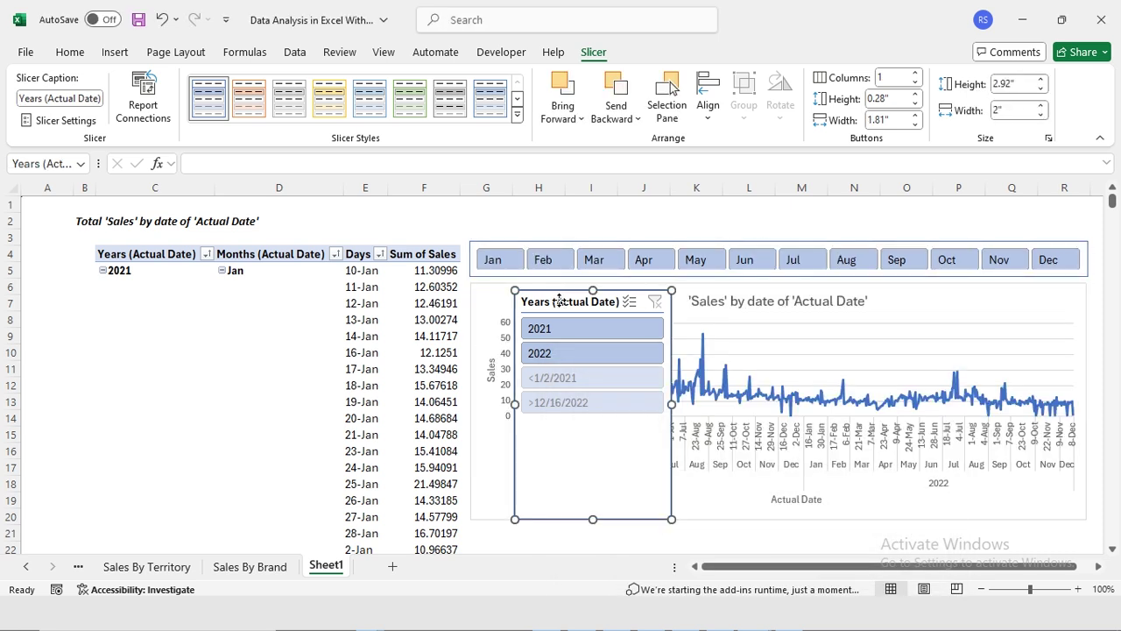
right_click(560, 301)
left_click(624, 578)
left_click(456, 453)
left_click(647, 508)
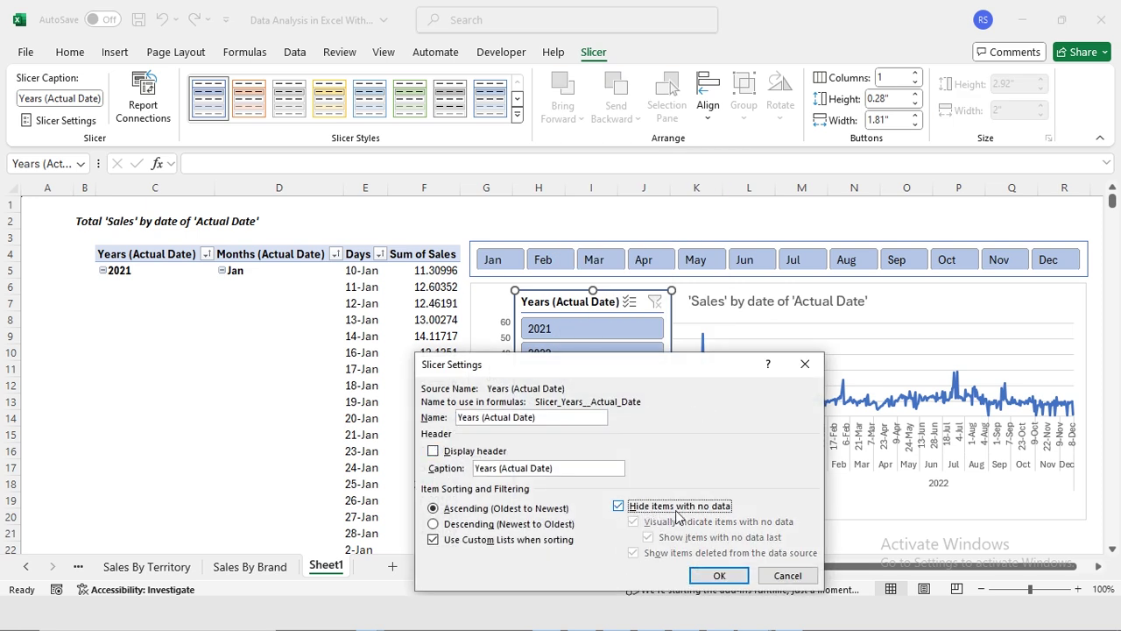
left_click(719, 576)
left_click_drag(603, 400, 556, 310)
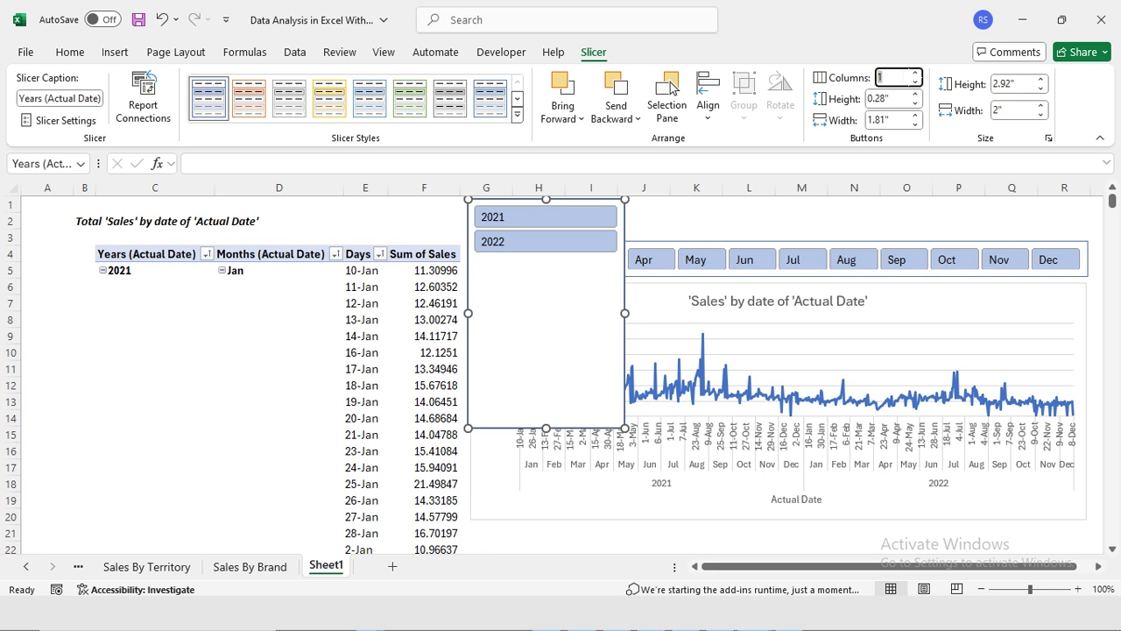
key("Return")
Step: Shrink the Years slicer to one row and filter to 2022 and Nov
left_click_drag(546, 428, 543, 239)
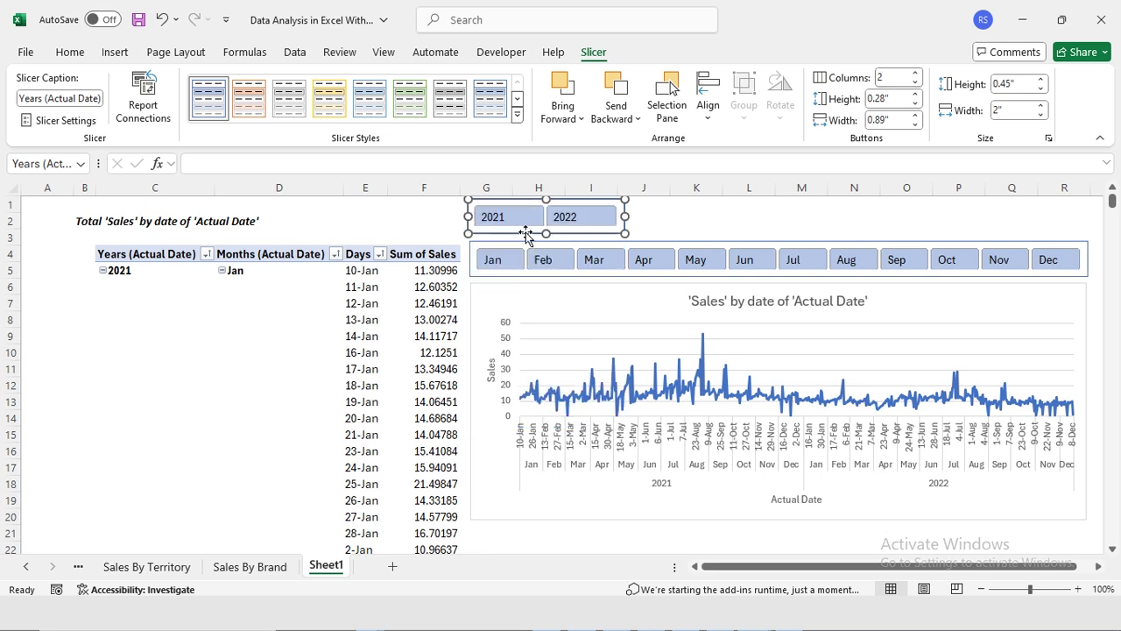
left_click(578, 225)
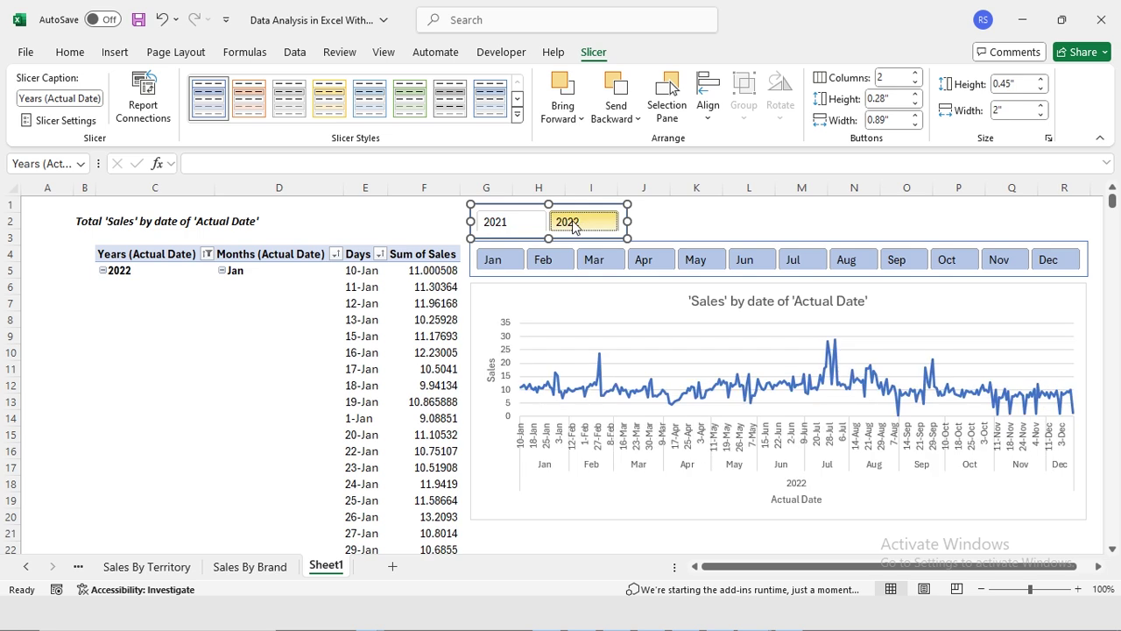
left_click(999, 269)
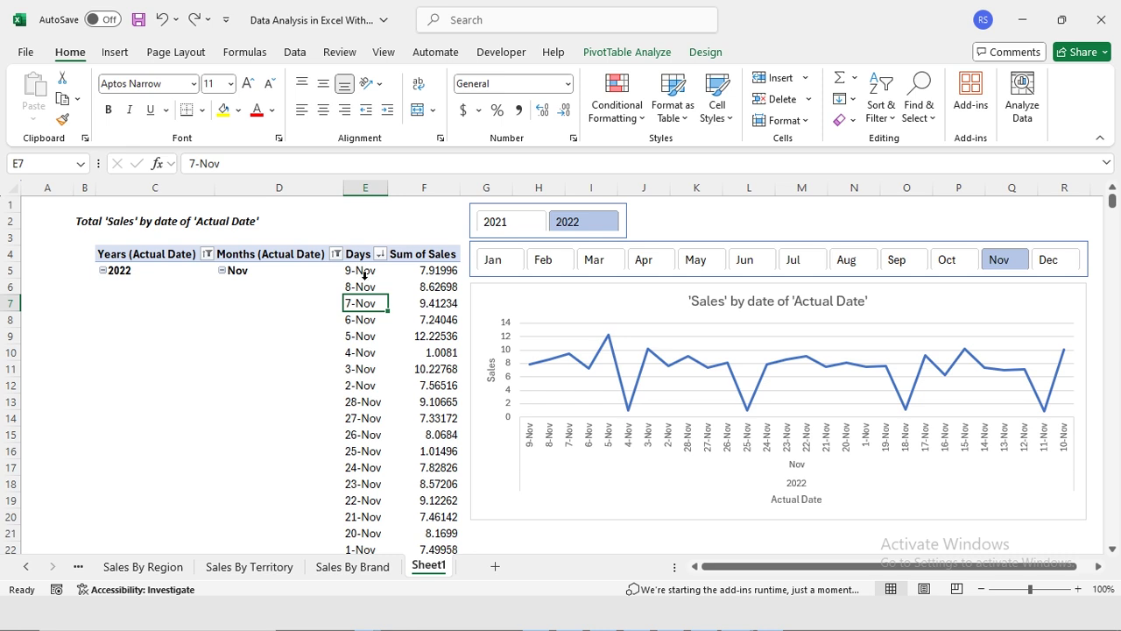
Step: On SALES, head column H 'Day' and fill it with =DAY([@[Actual Date]])
left_click(26, 570)
left_click(27, 569)
left_click(117, 567)
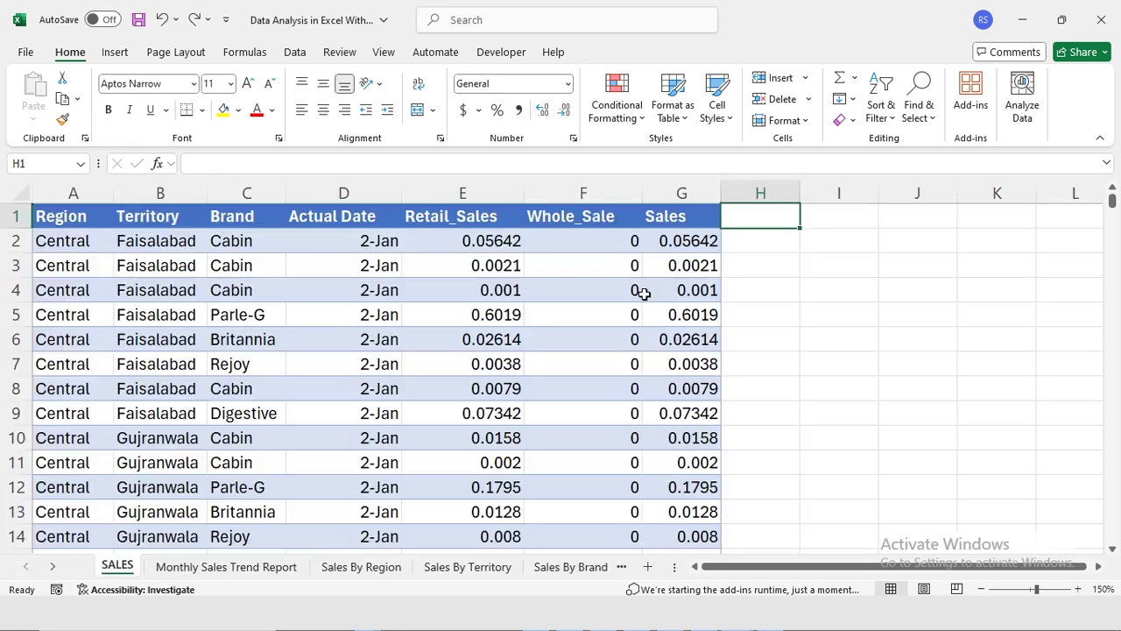
type("Da")
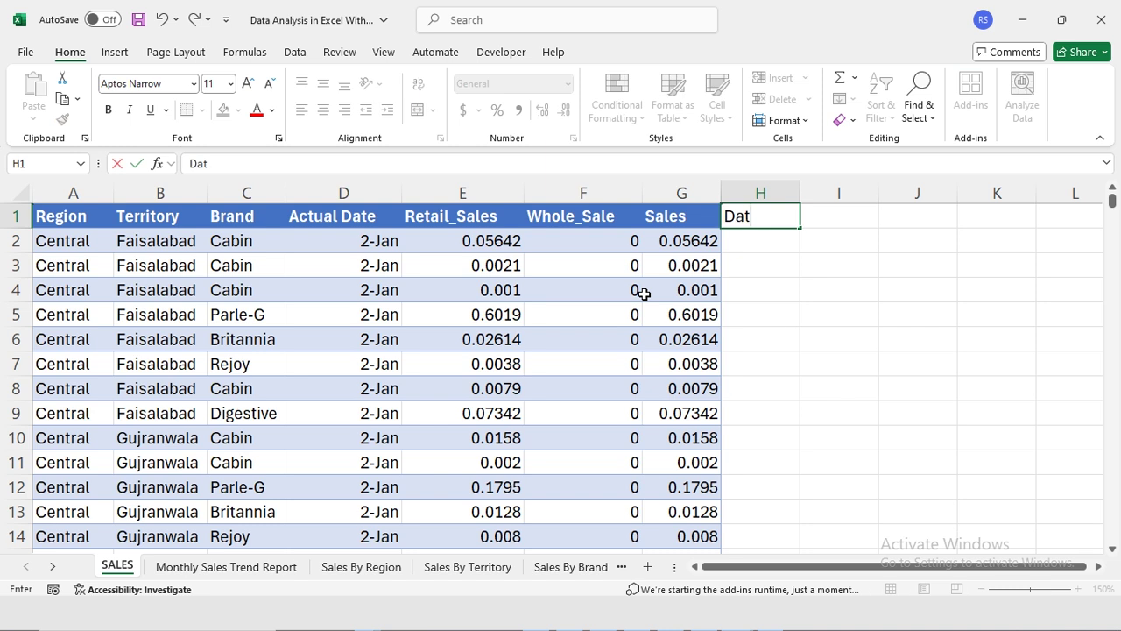
type("y")
key("Return")
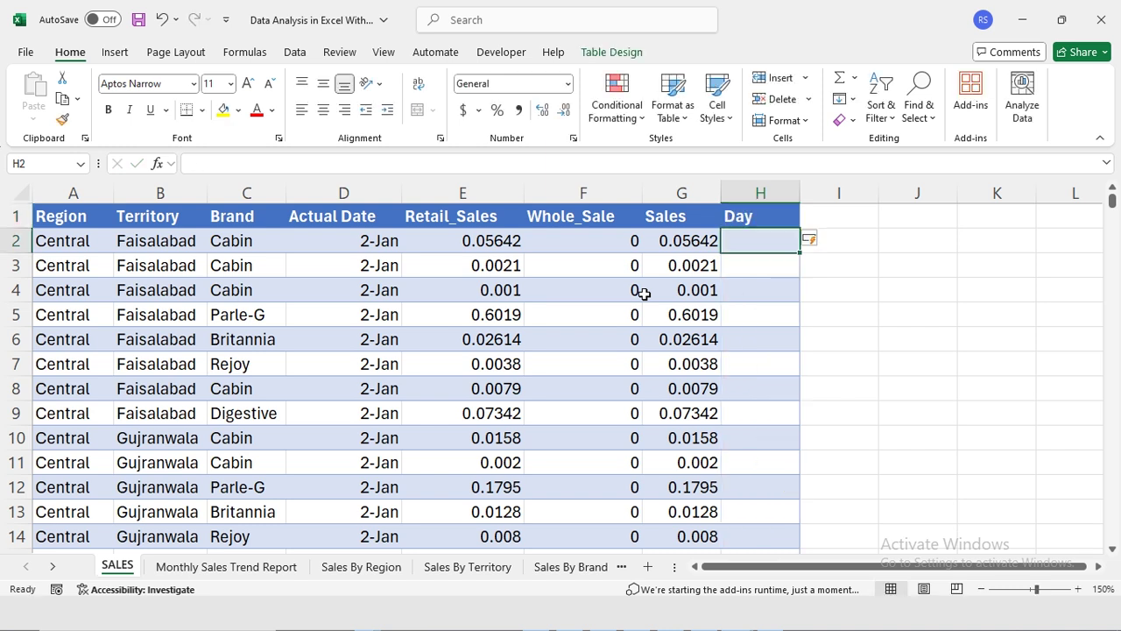
type("=day")
key("Tab")
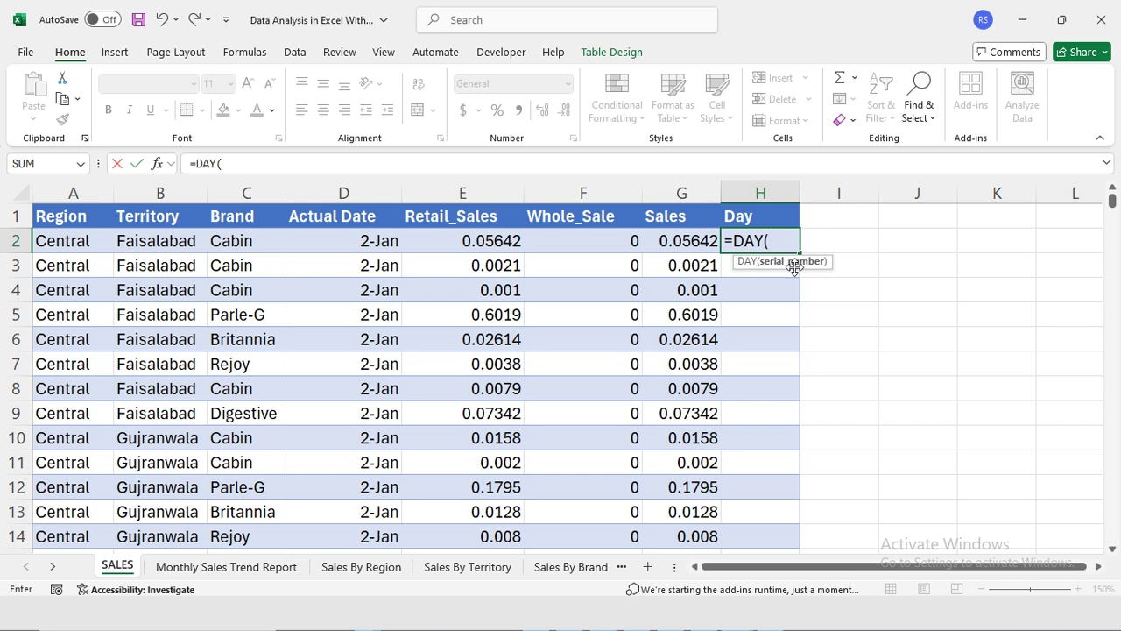
left_click(343, 243)
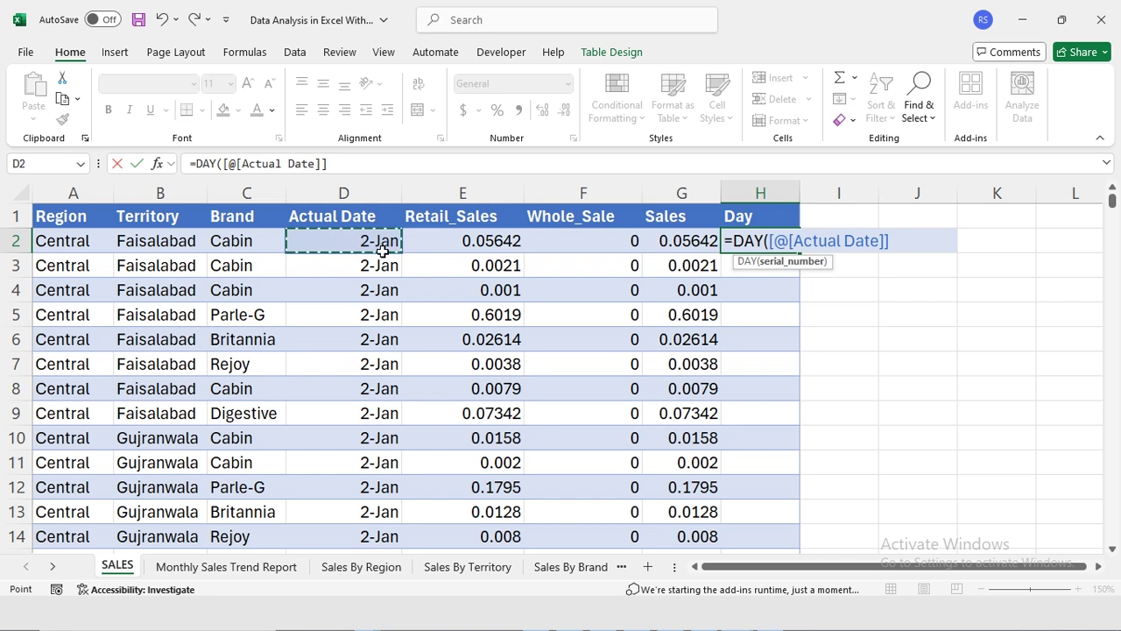
type(")")
key("Return")
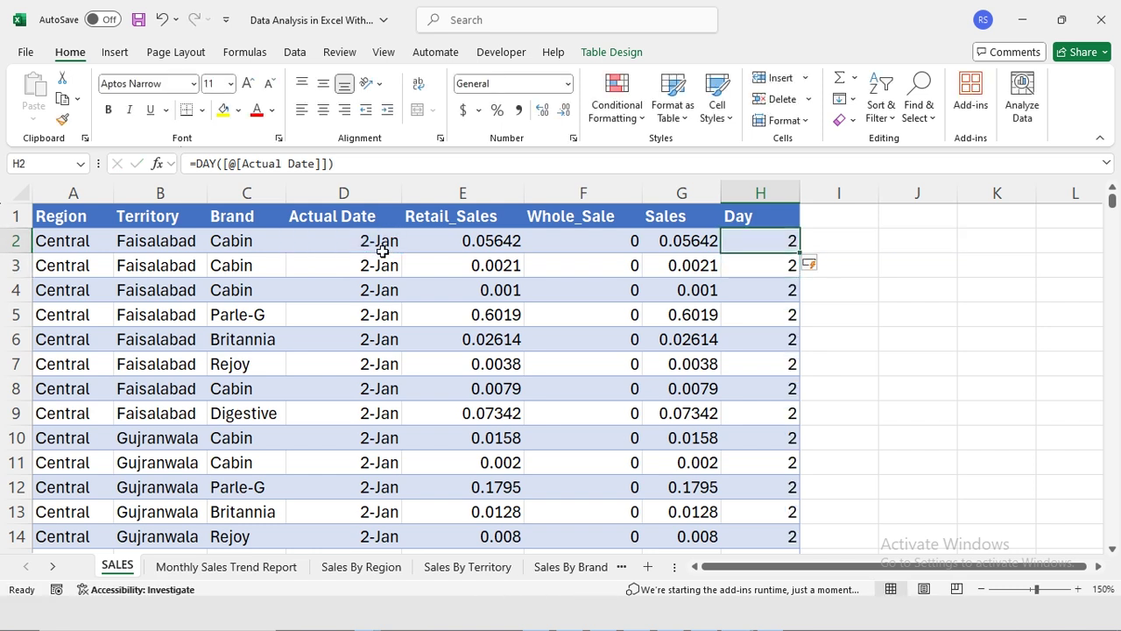
key("ctrl+Page_Down")
key("ctrl+Page_Down")
key("ctrl+Page_Down")
key("ctrl+Page_Down")
key("ctrl+Page_Down")
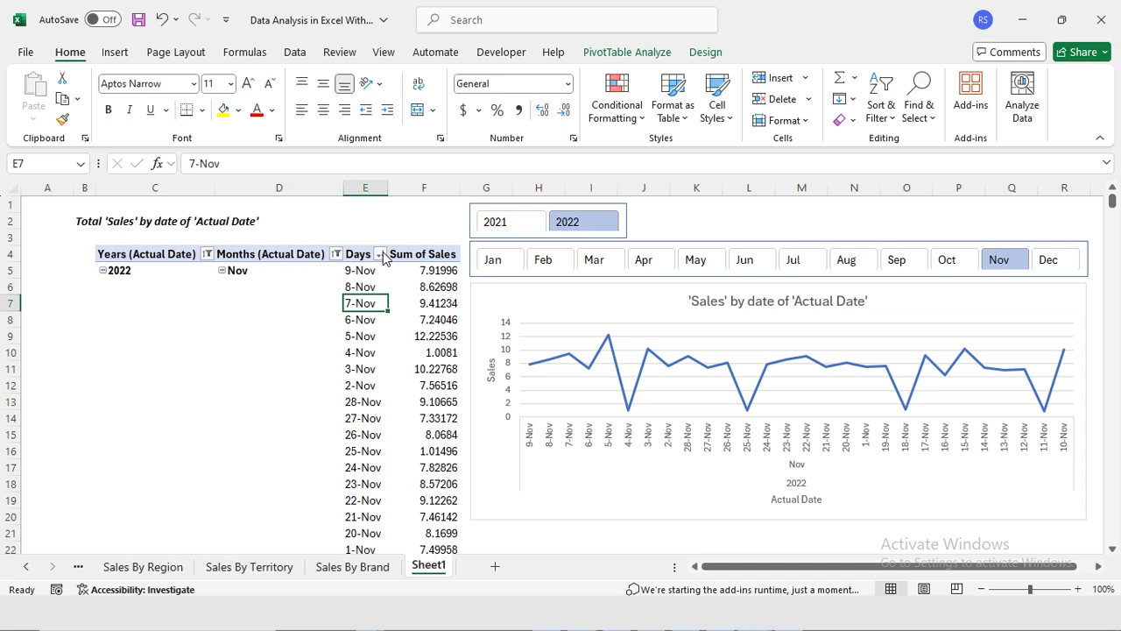
Step: Show the field list, refresh the pivot, and replace the Days row field with Day under Months
right_click(355, 303)
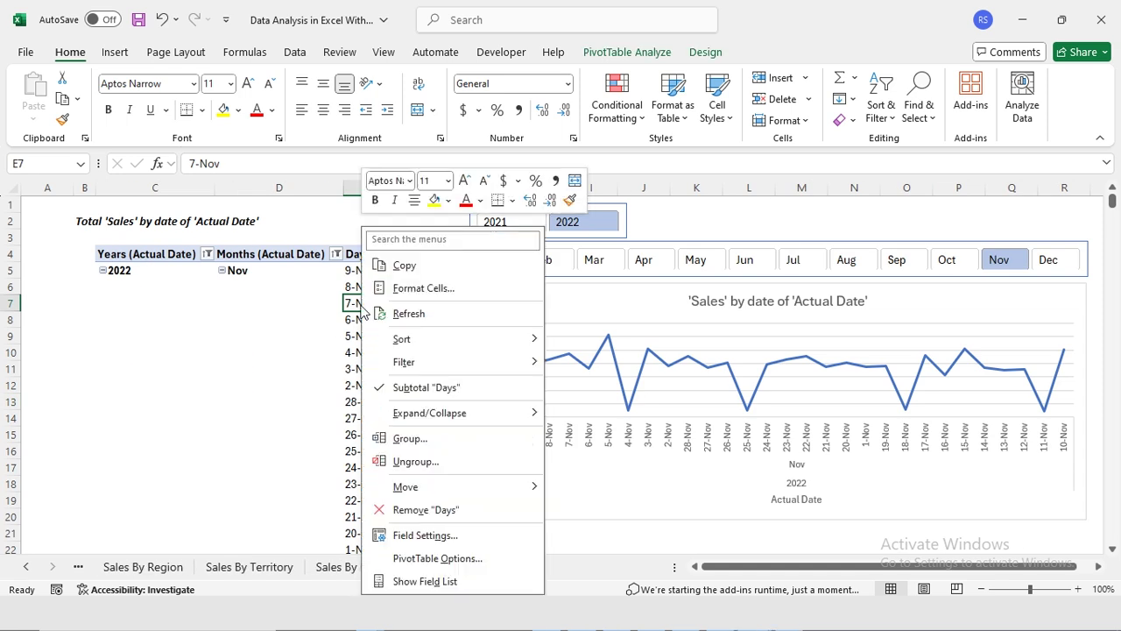
left_click(425, 582)
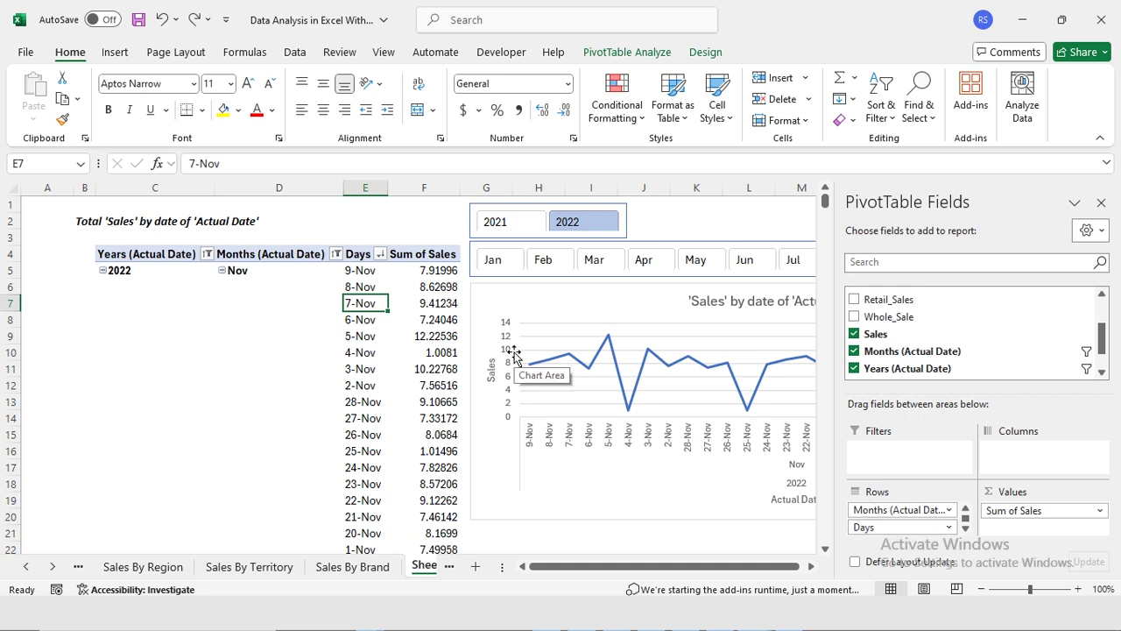
right_click(354, 308)
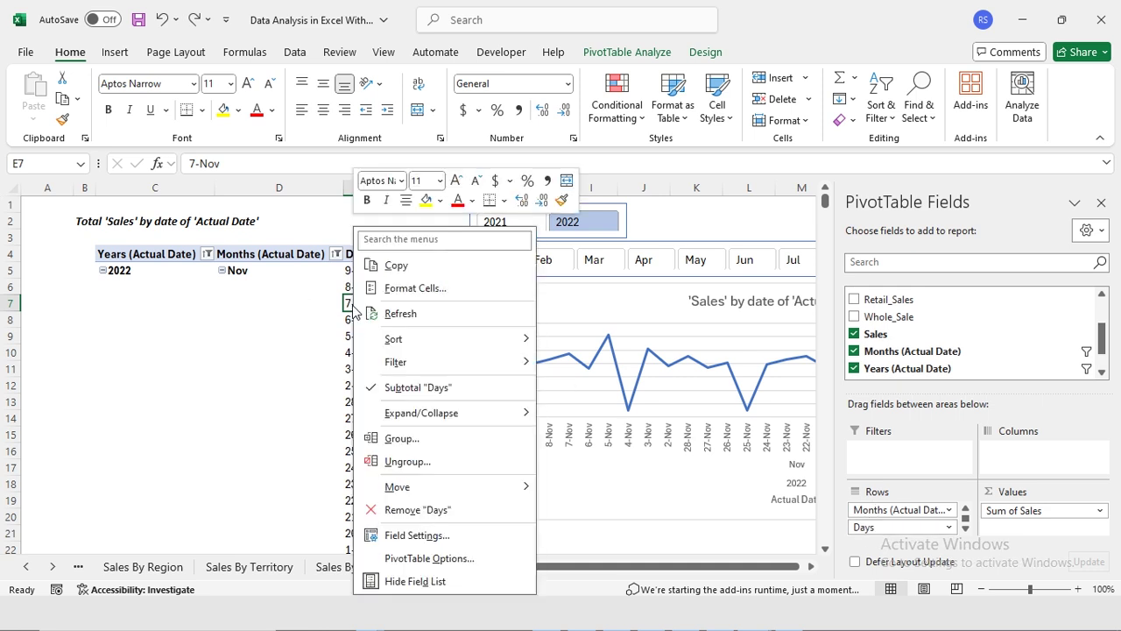
left_click(403, 318)
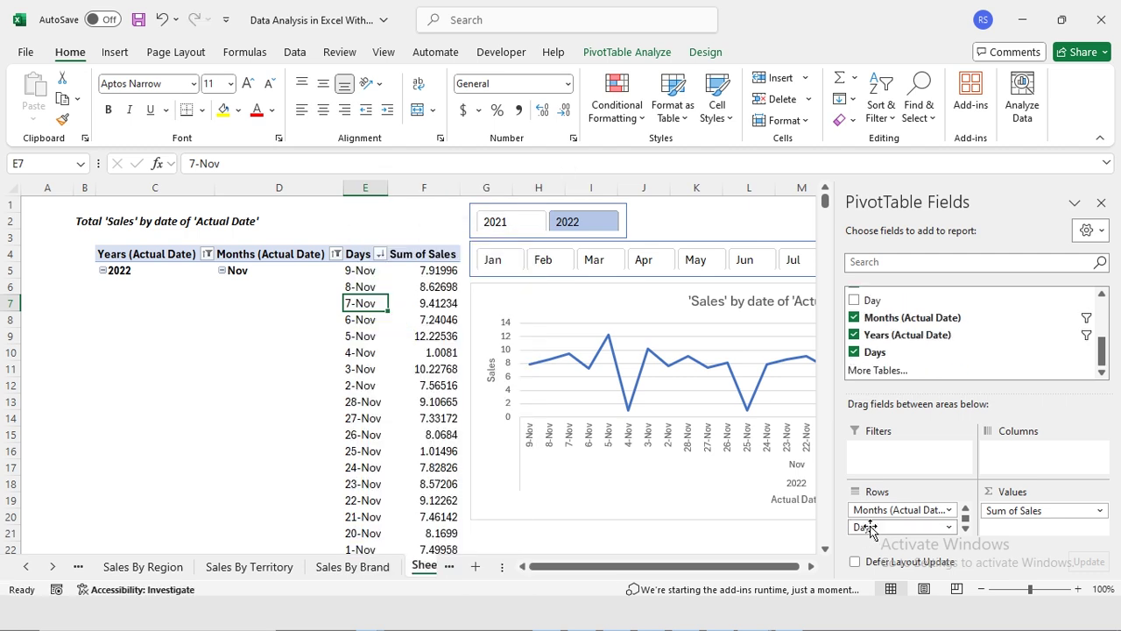
left_click_drag(831, 522, 832, 522)
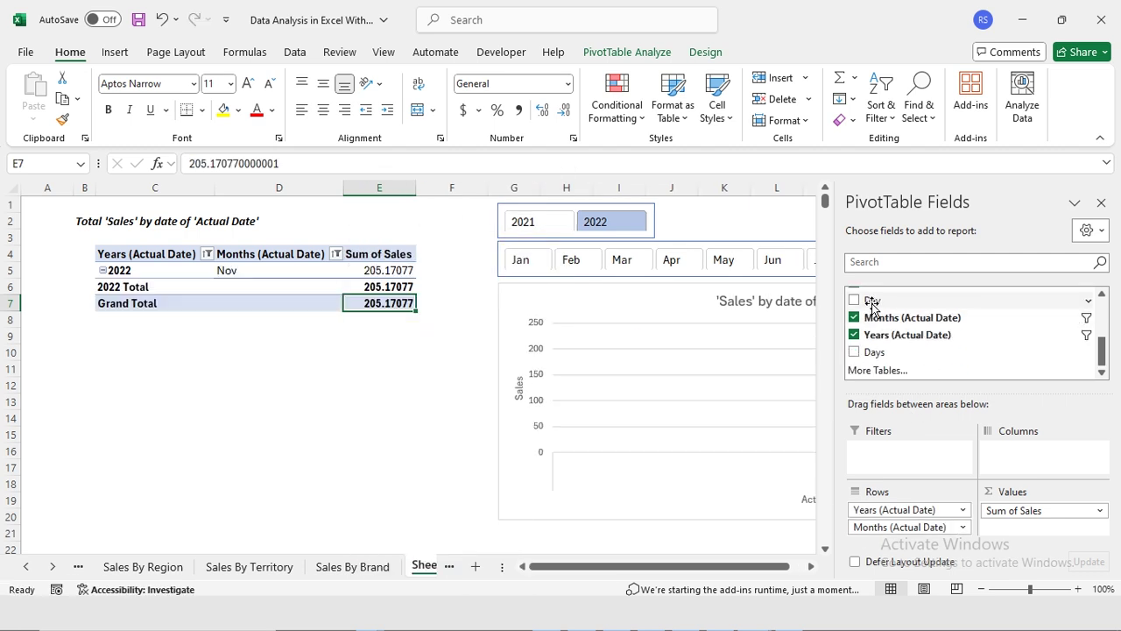
left_click_drag(893, 490, 866, 533)
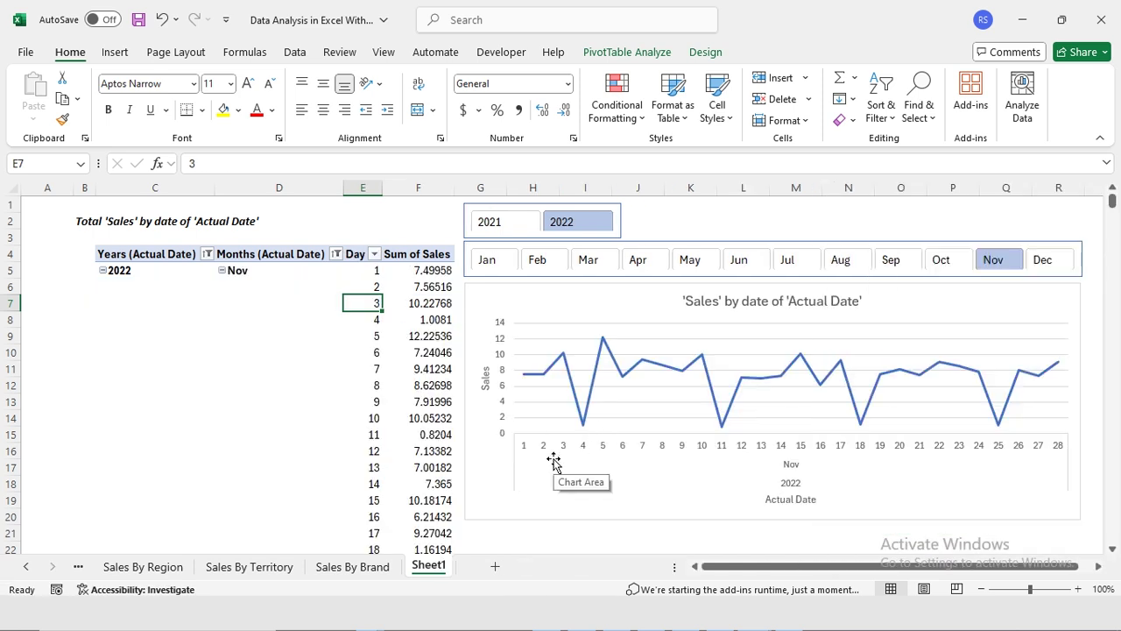
Step: Switch the month slicer to Dec and rename Sheet1 to 'Daily Sales Report'
left_click(1048, 268)
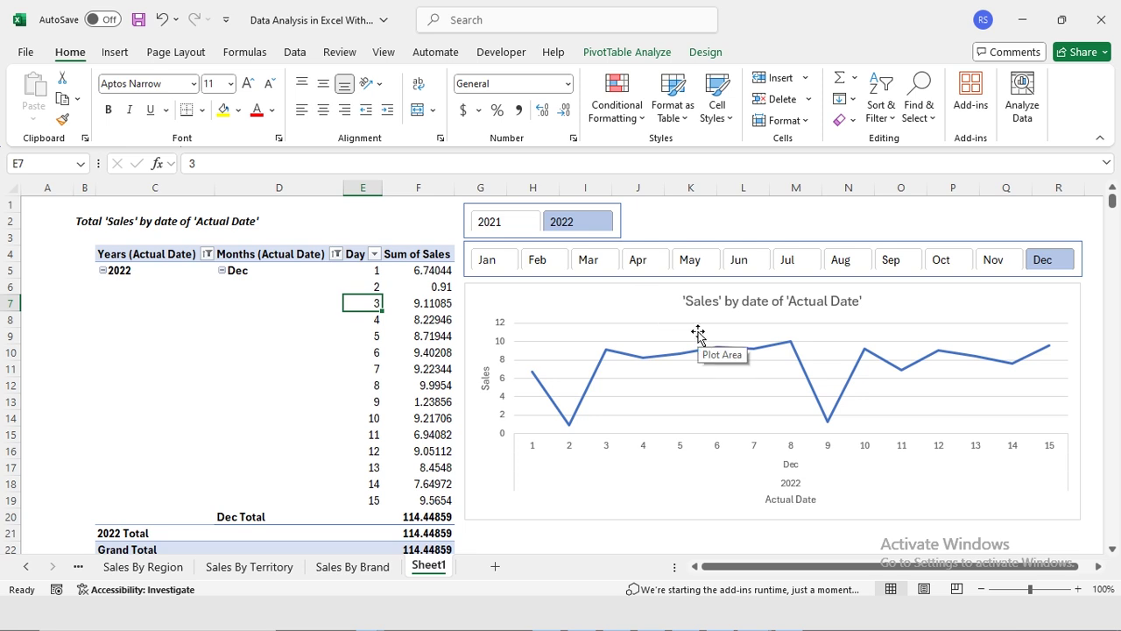
key("alt+h")
type("or")
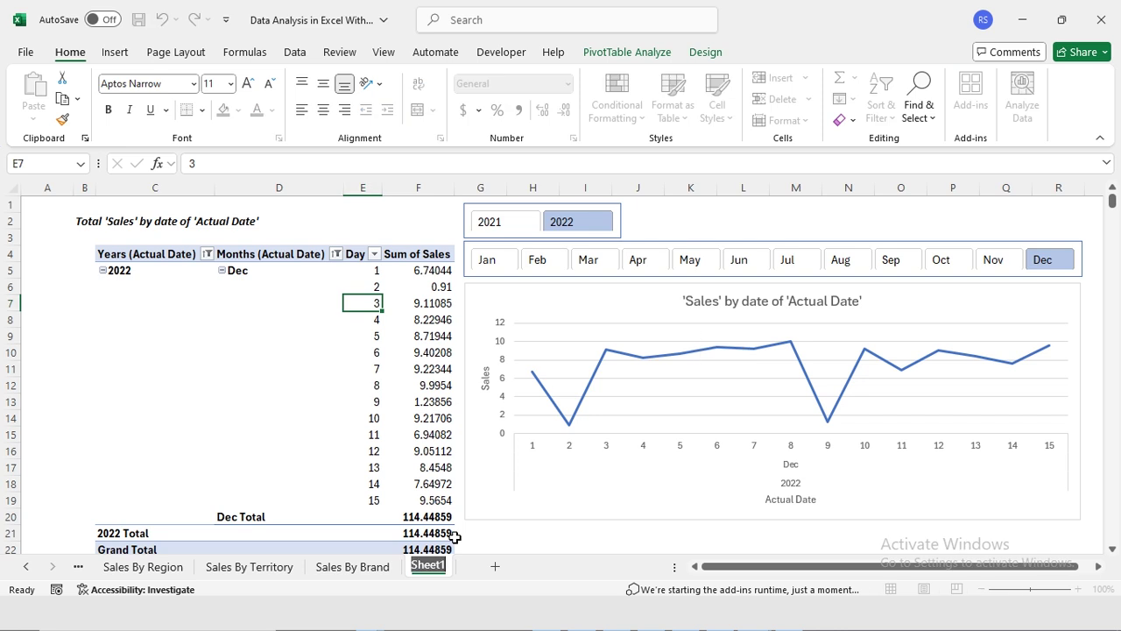
type("Daily Sales Ra")
key("BackSpace")
type("eport")
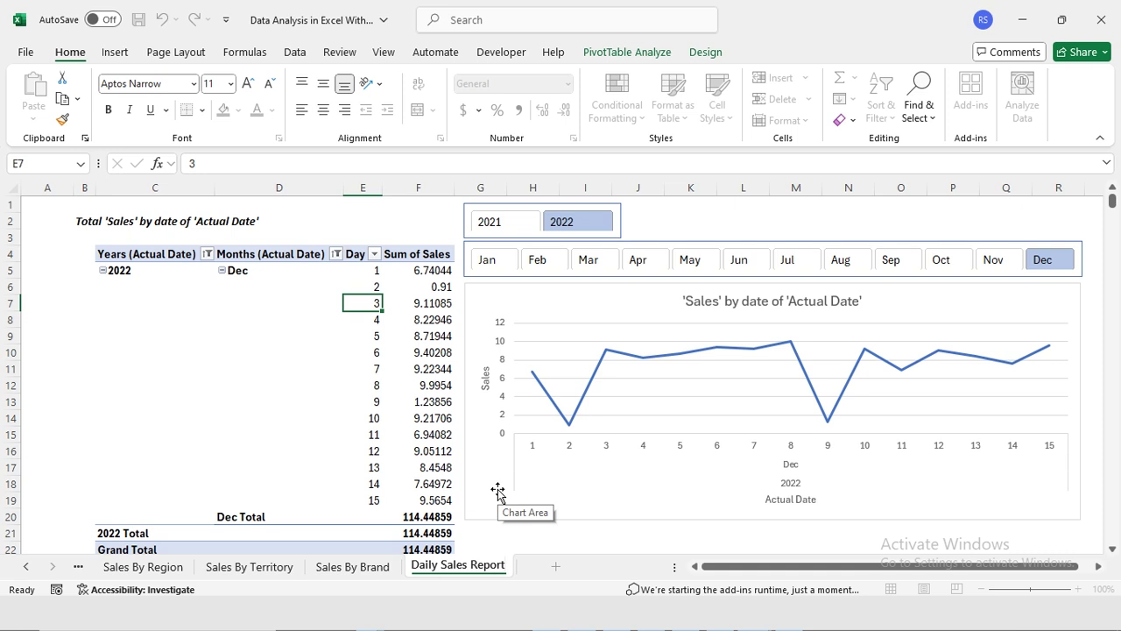
key("Return")
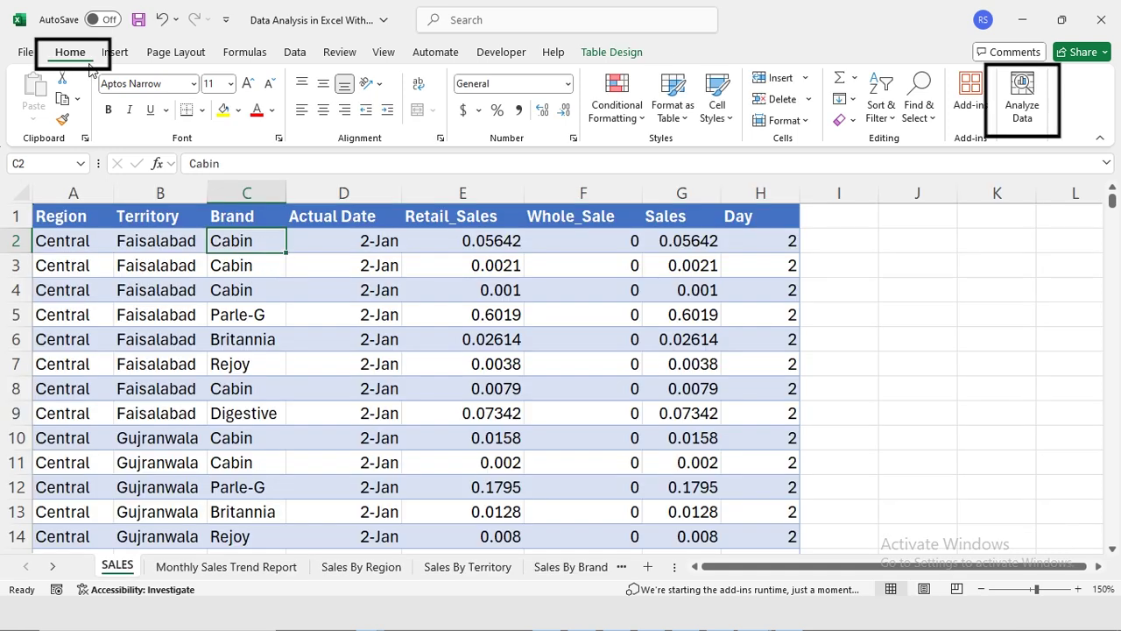
Step: Ask Analyze Data 'Year On Year Sales Report In Bar Chart' and insert its PivotChart
left_click(1012, 123)
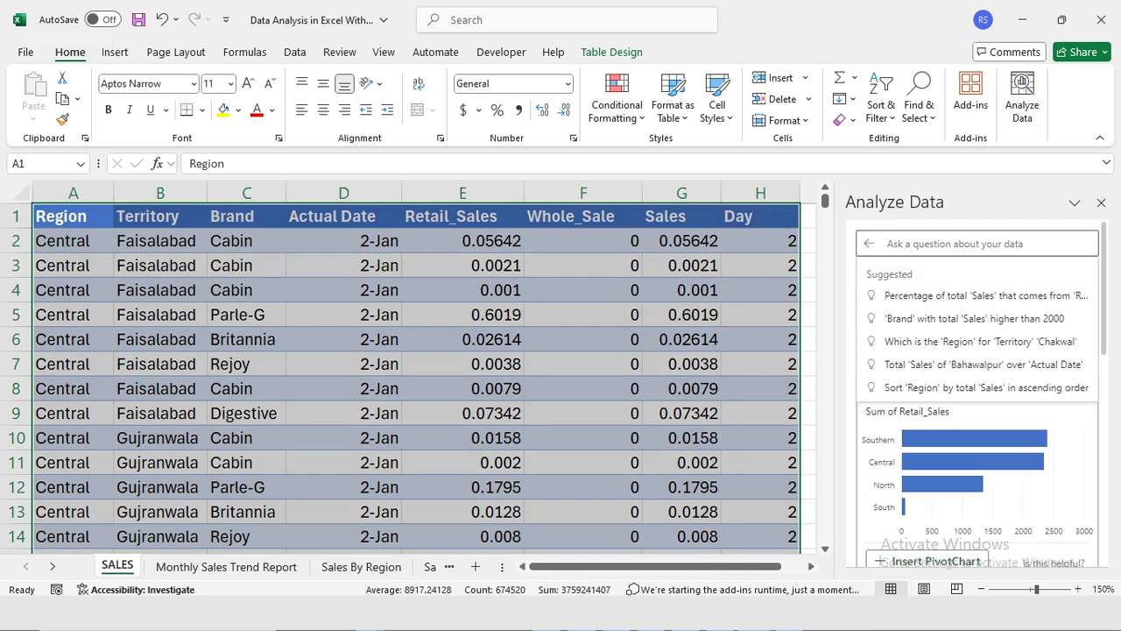
type("Year On Year Sales Report")
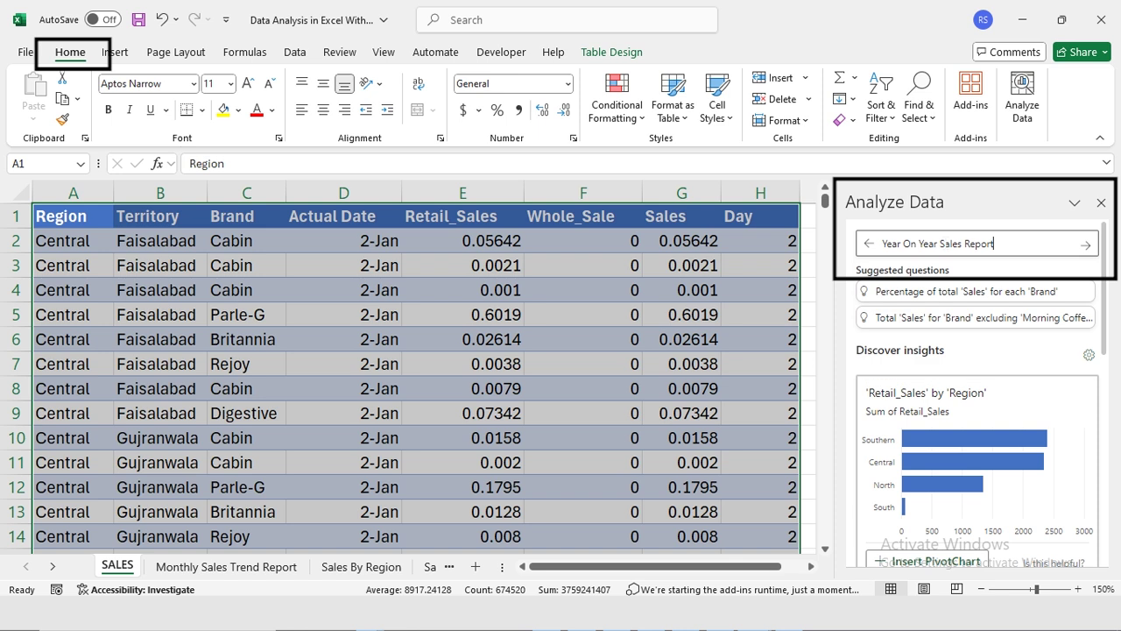
key("Return")
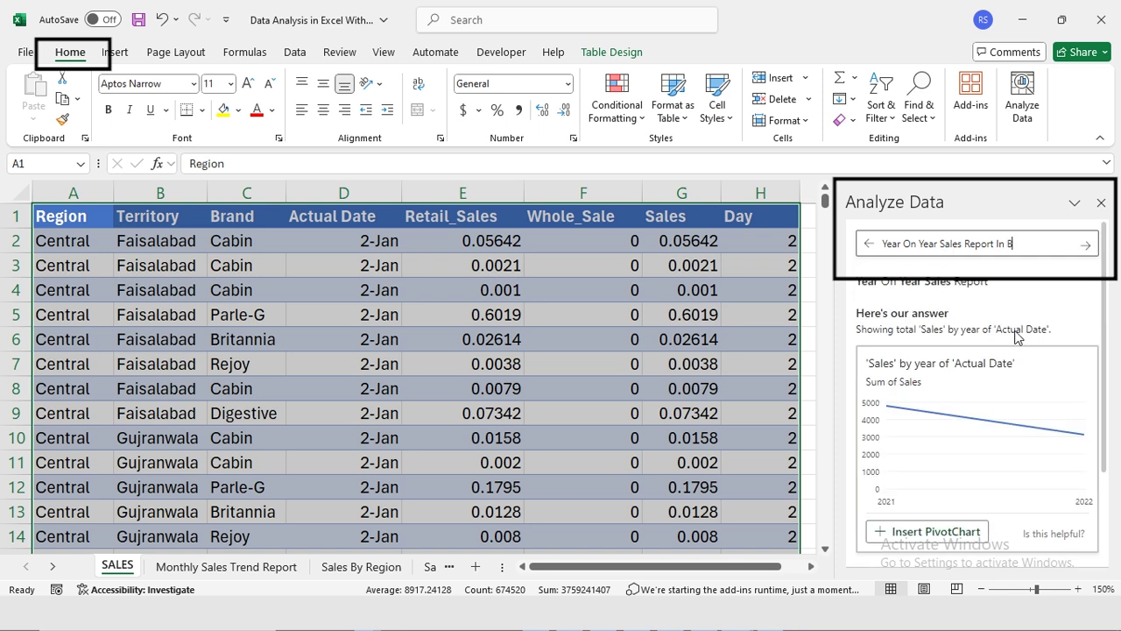
key("Return")
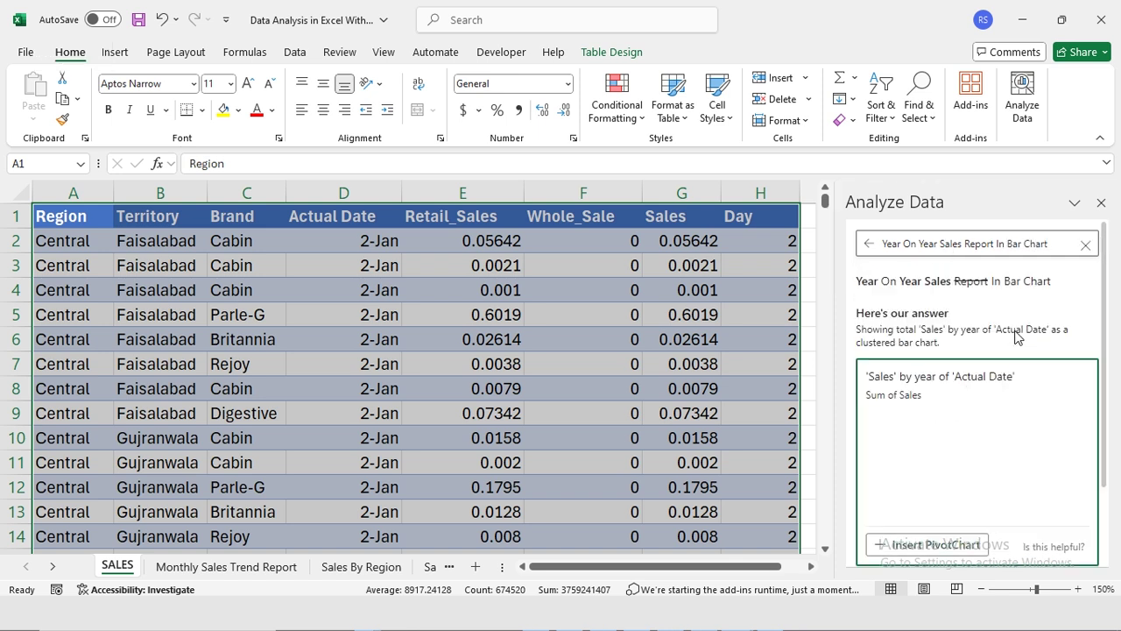
left_click(915, 545)
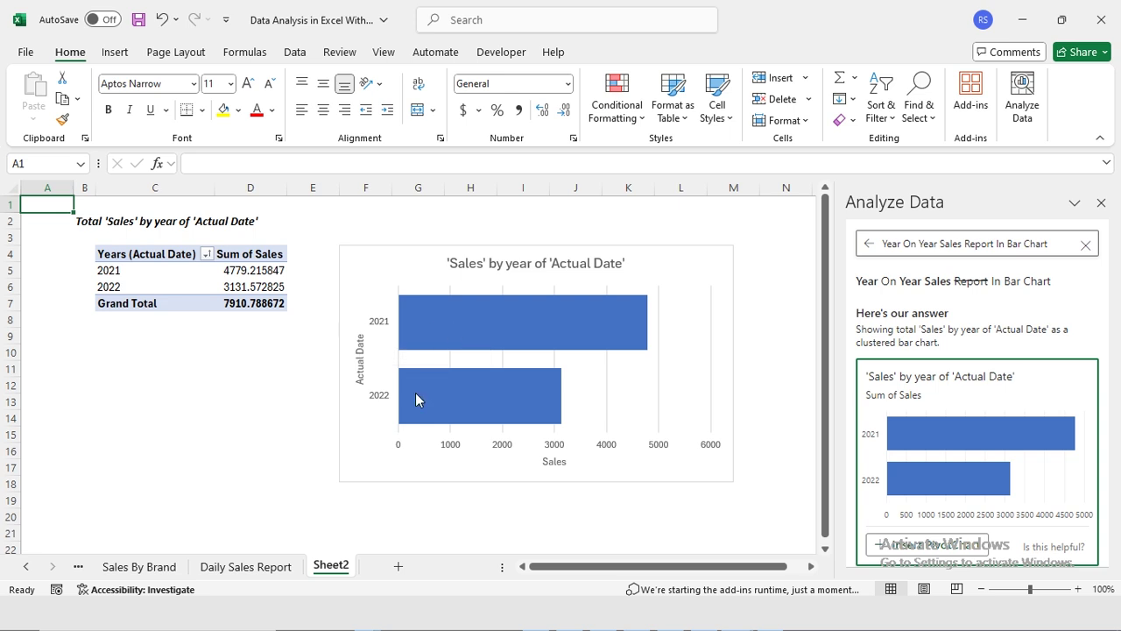
Step: Turn on data labels for the yearly sales bar chart
left_click(664, 254)
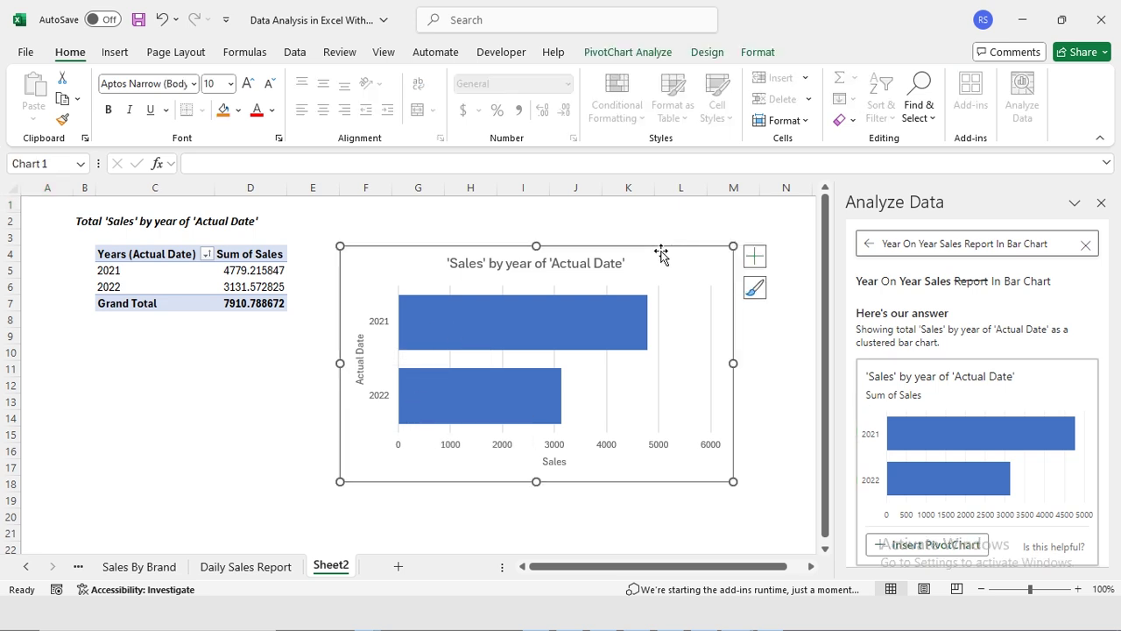
left_click(756, 255)
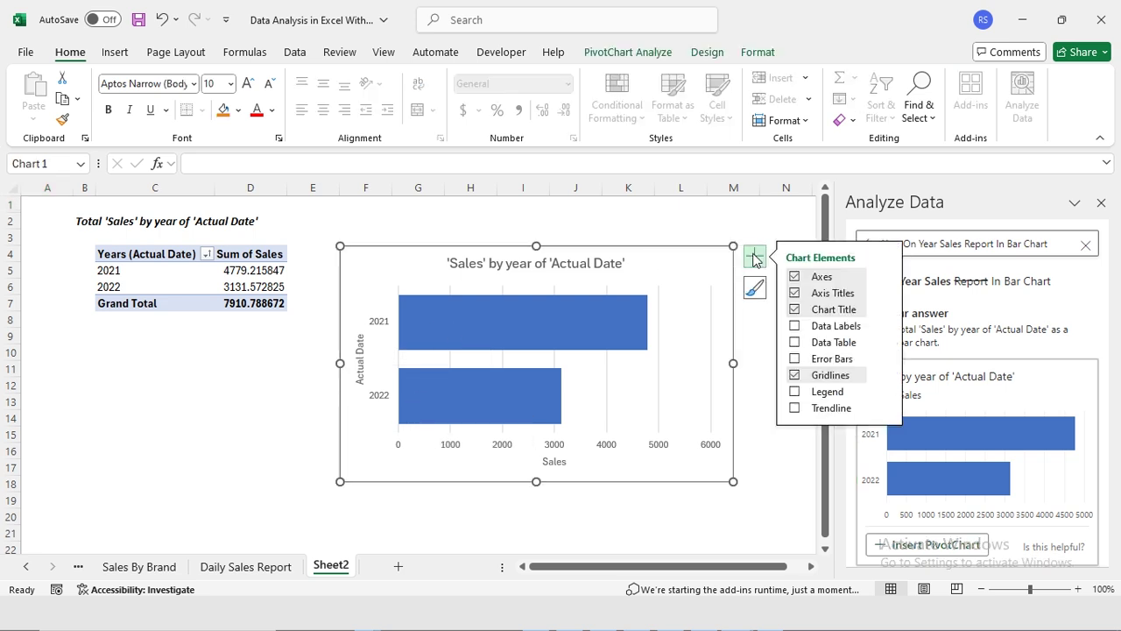
left_click(797, 328)
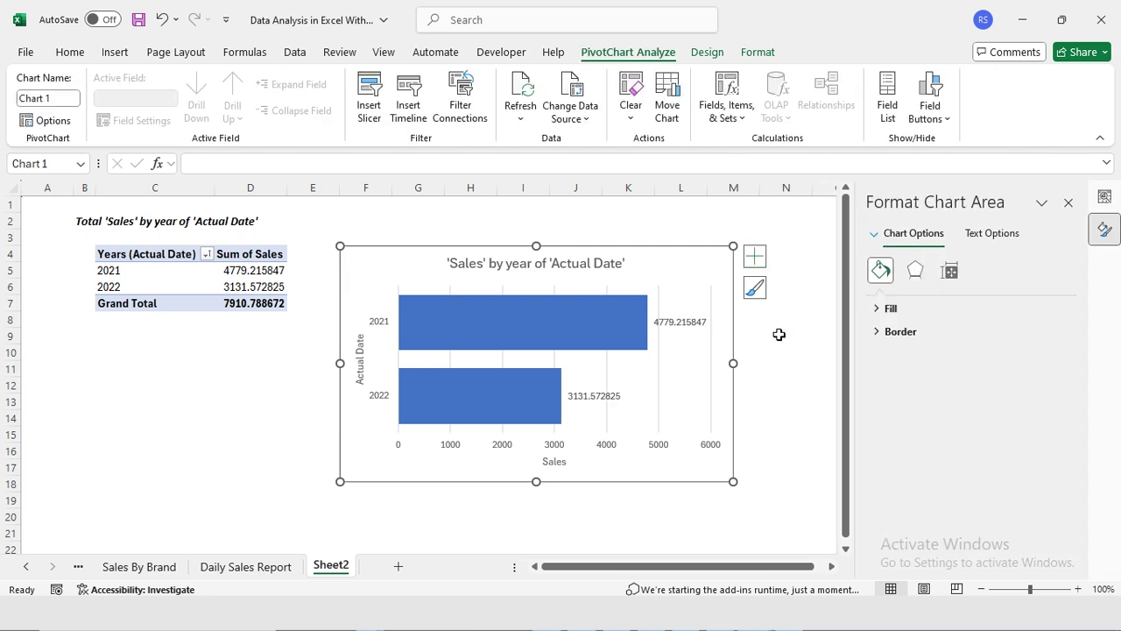
Step: Format the data labels as Number with 0 decimal places
left_click(664, 319)
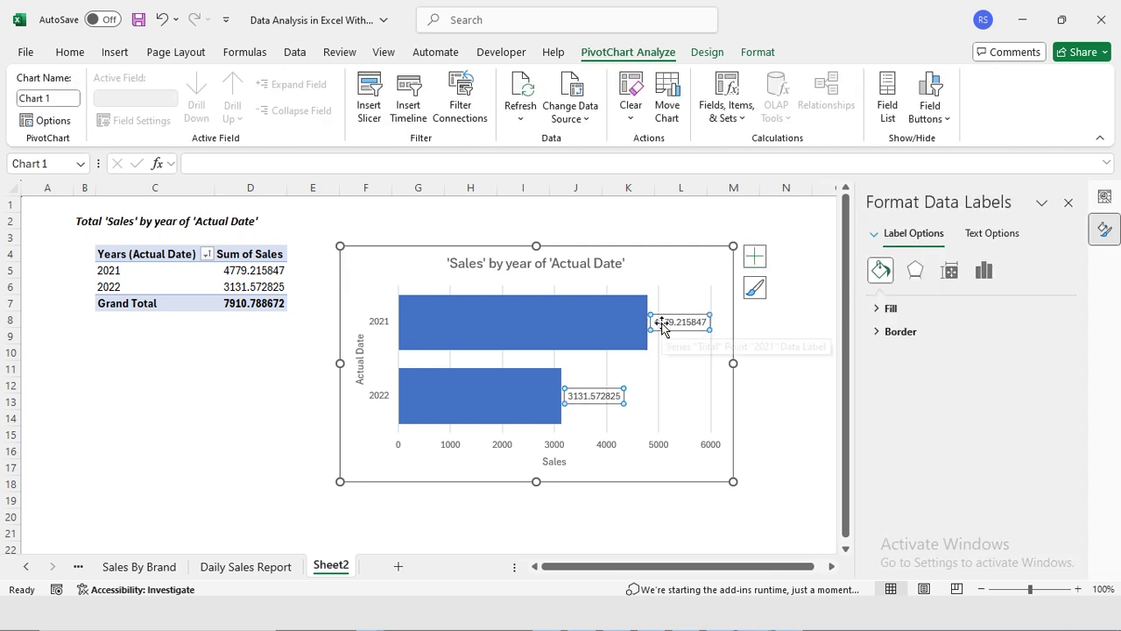
left_click(983, 271)
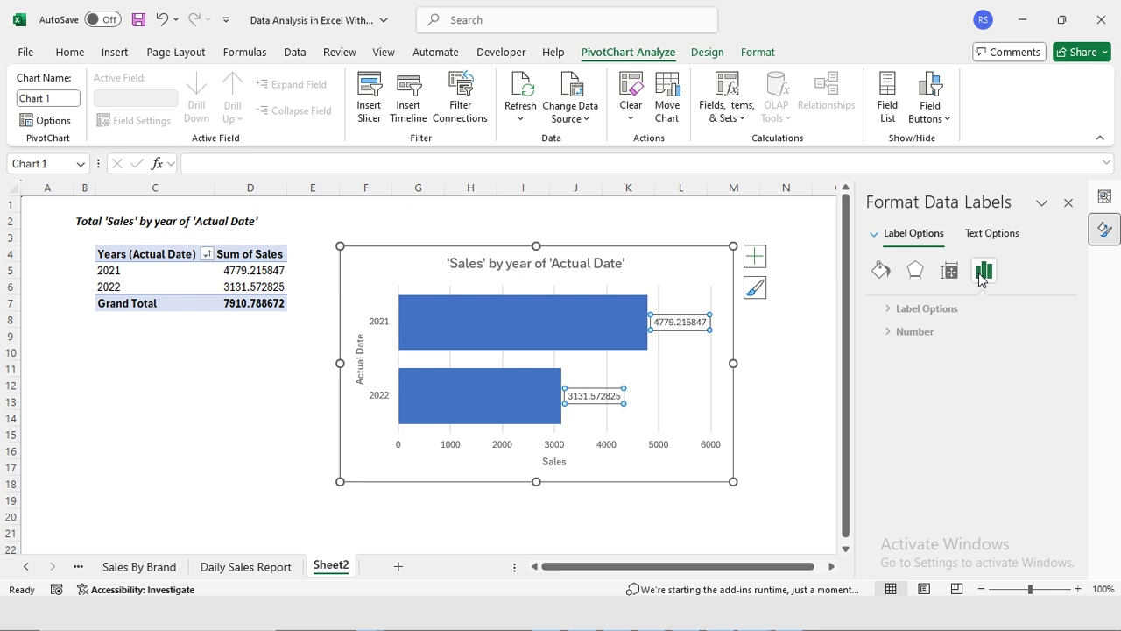
left_click(879, 334)
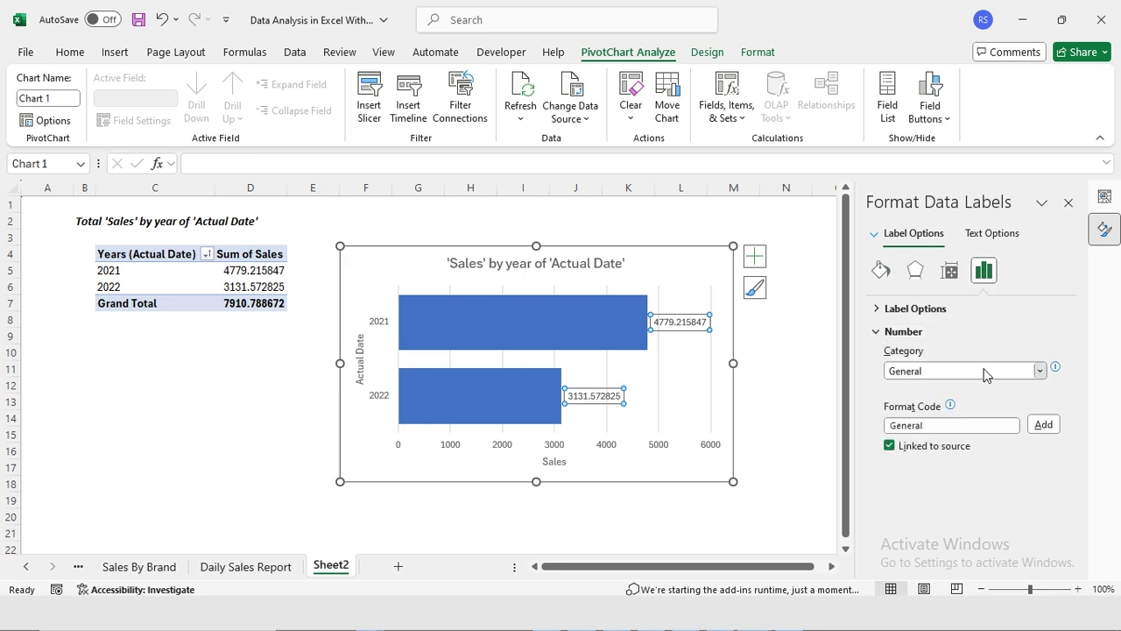
left_click(977, 372)
left_click(901, 405)
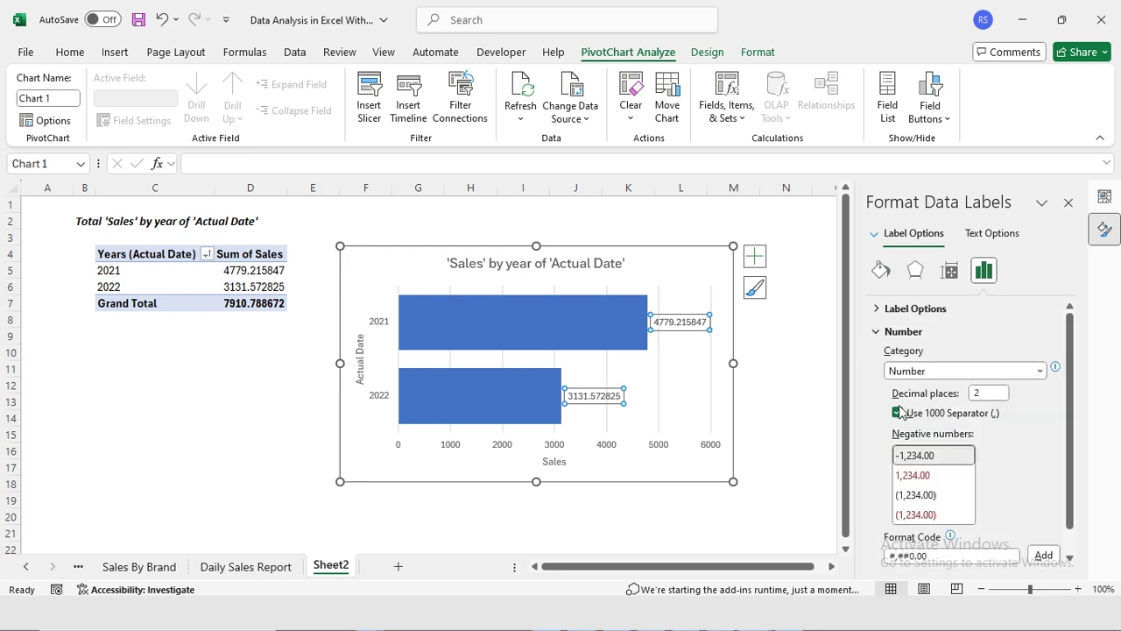
left_click(996, 396)
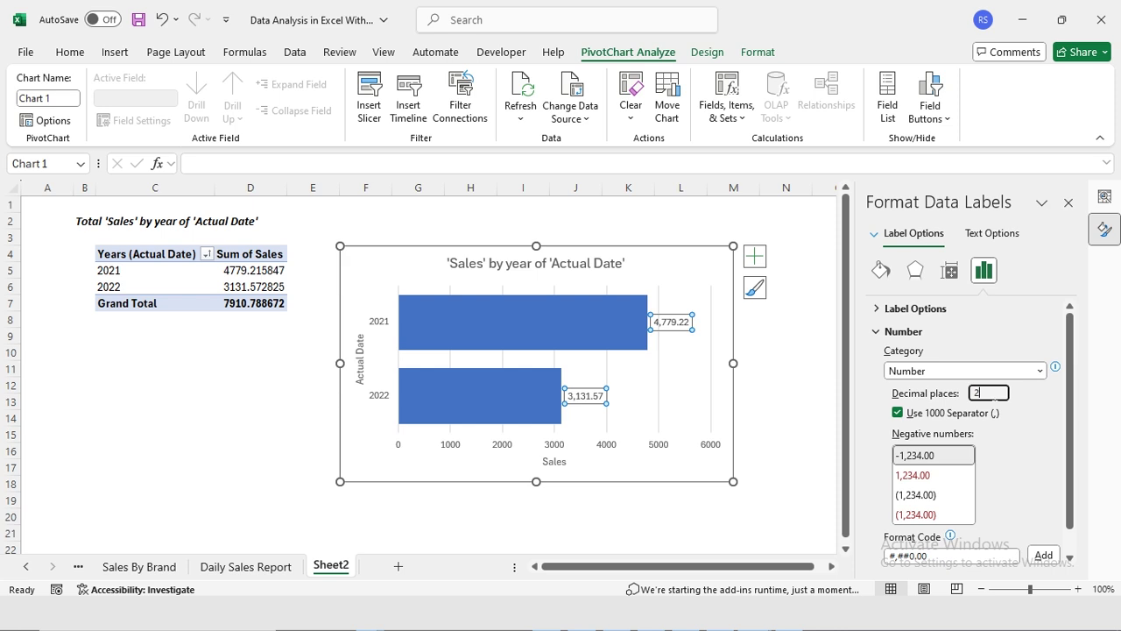
type("0")
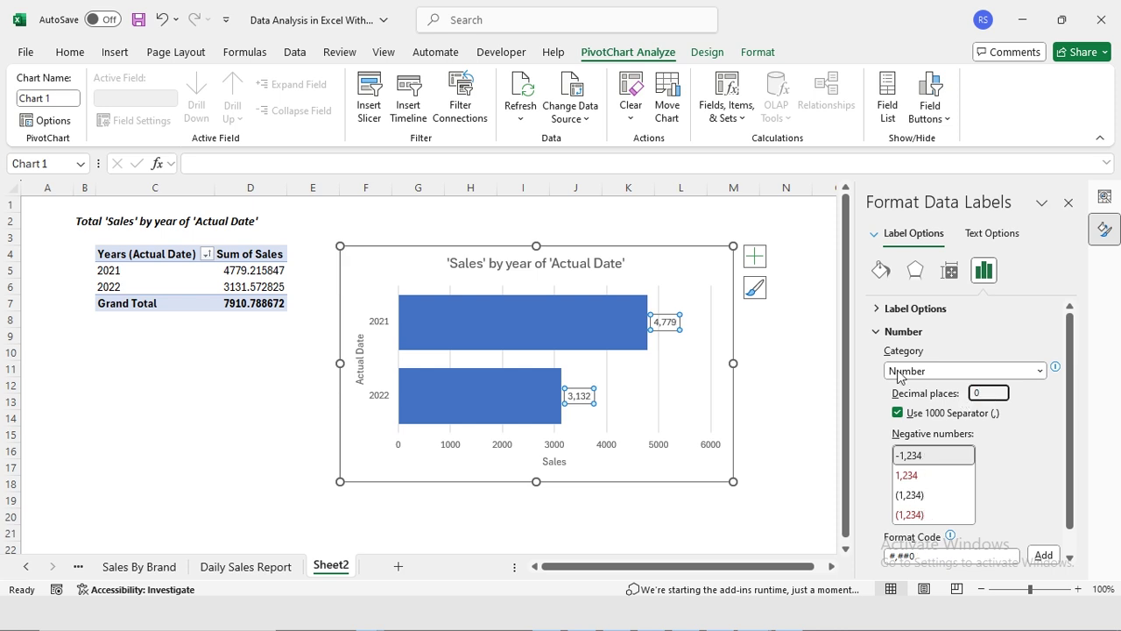
left_click(670, 322)
key("Escape")
key("Escape")
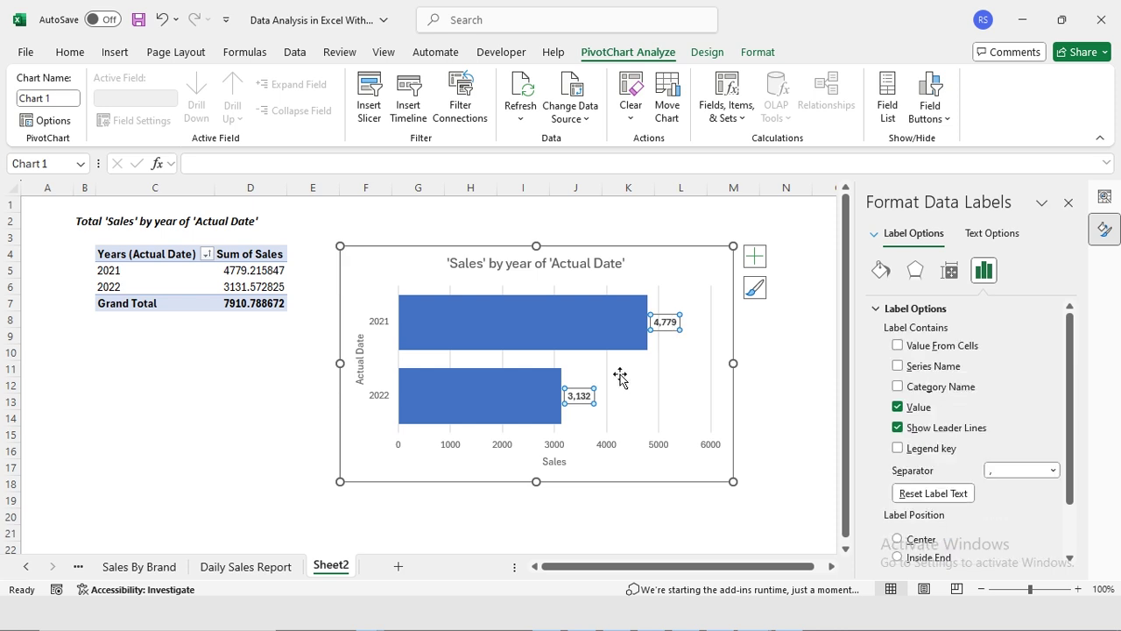
Step: Name the sheet 'Year On Year Sales Performance', then select the pivot range B2:E8 and cells F2:M19
type("Year On ")
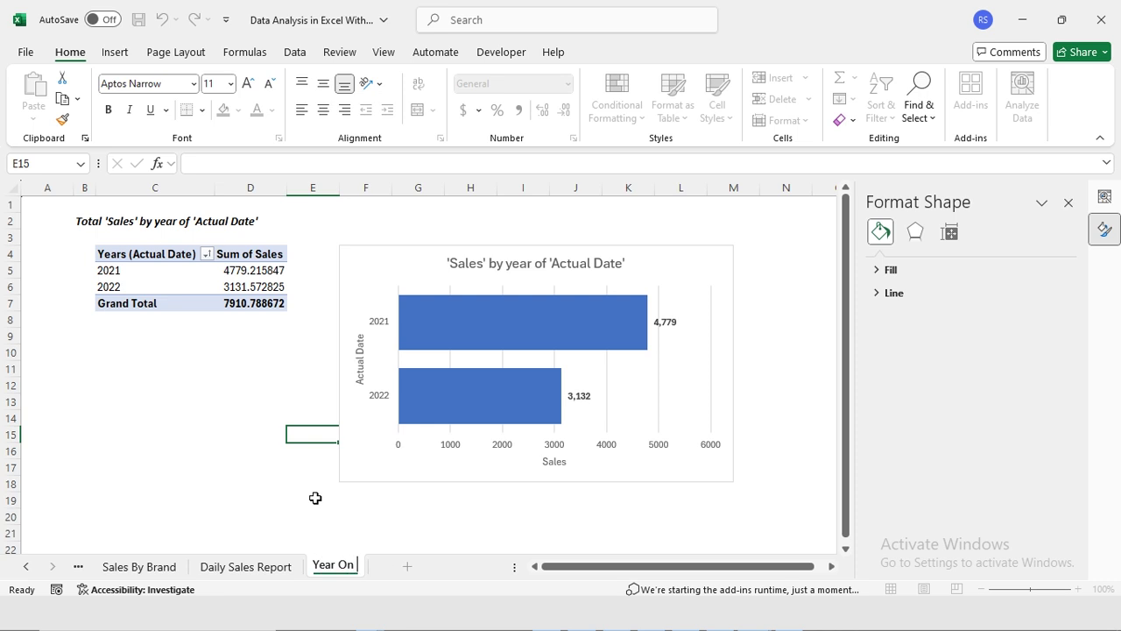
type("Year Sales Performance")
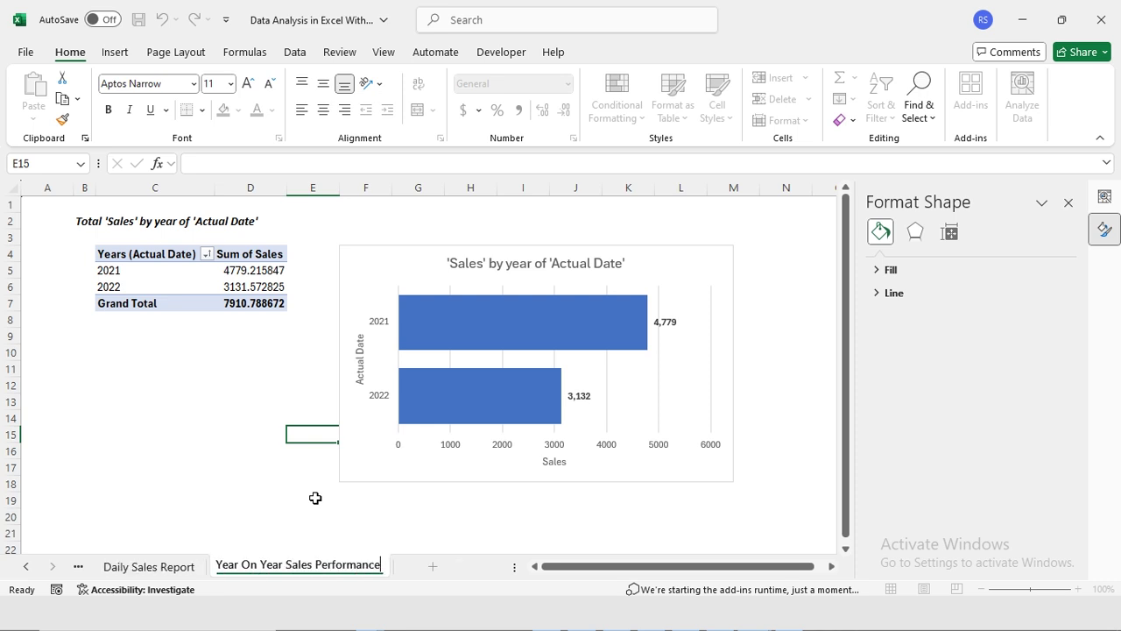
key("Return")
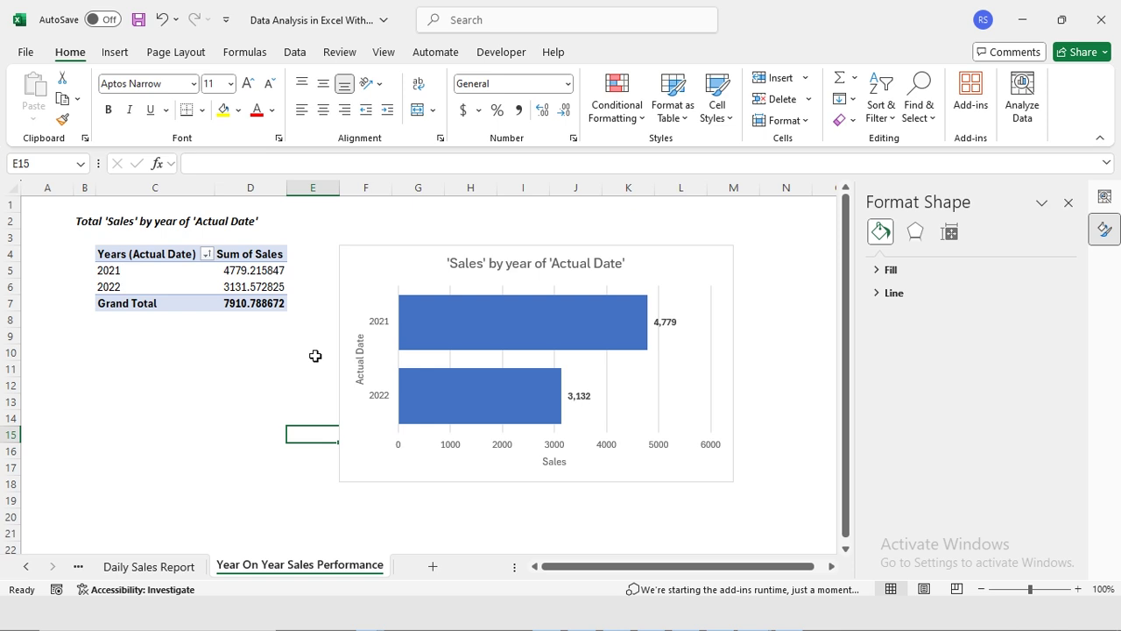
left_click_drag(79, 220, 333, 321)
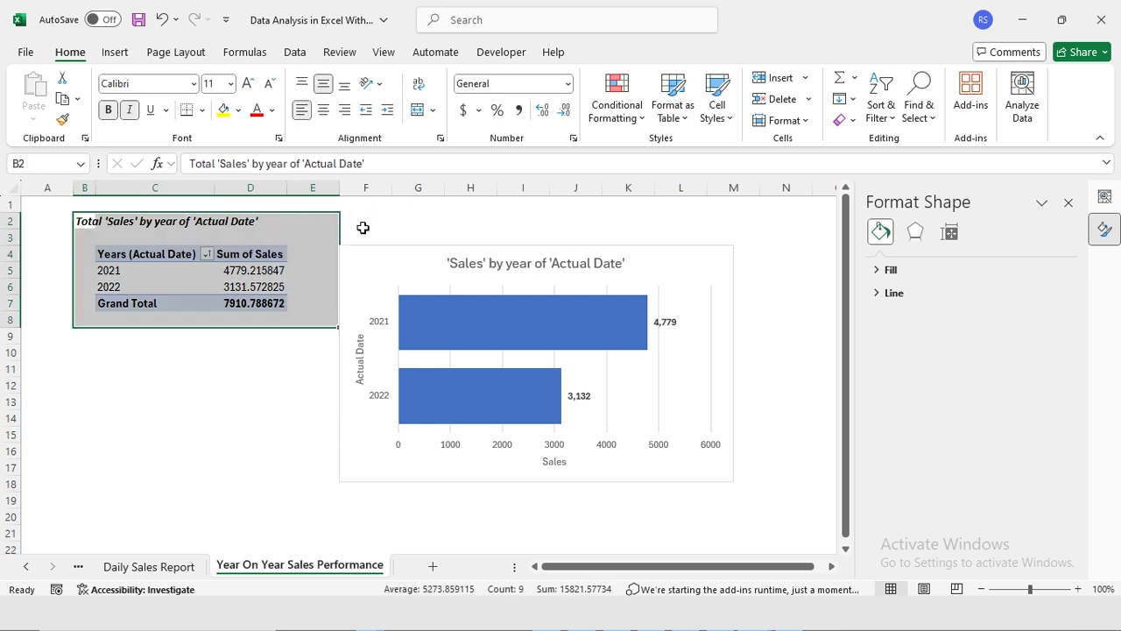
left_click_drag(368, 221, 726, 493)
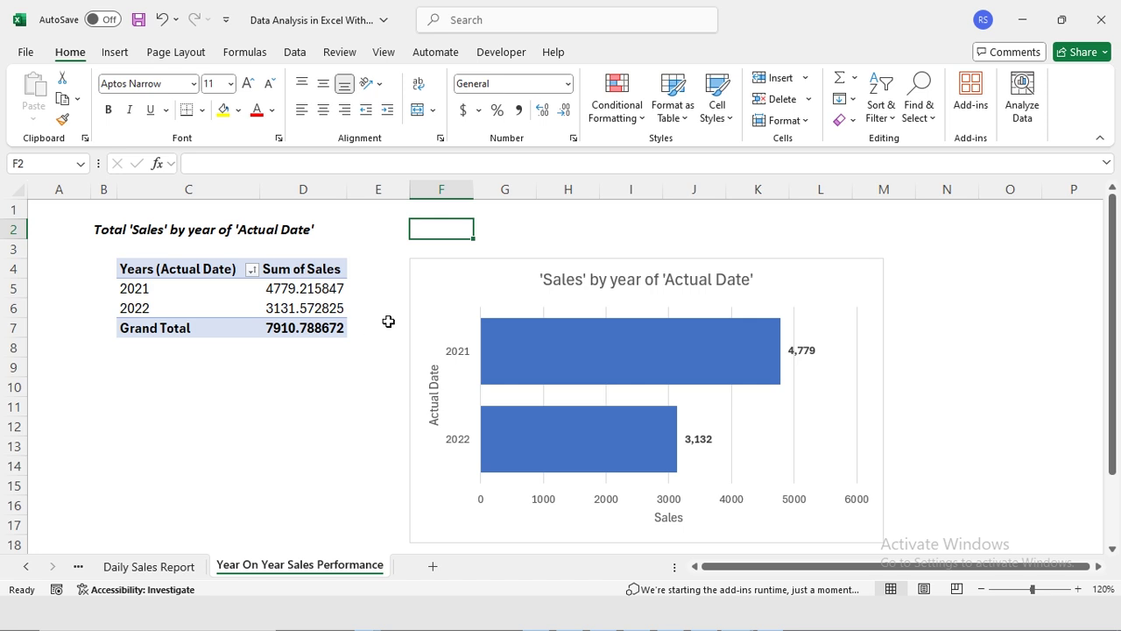
mouse_move(527, 349)
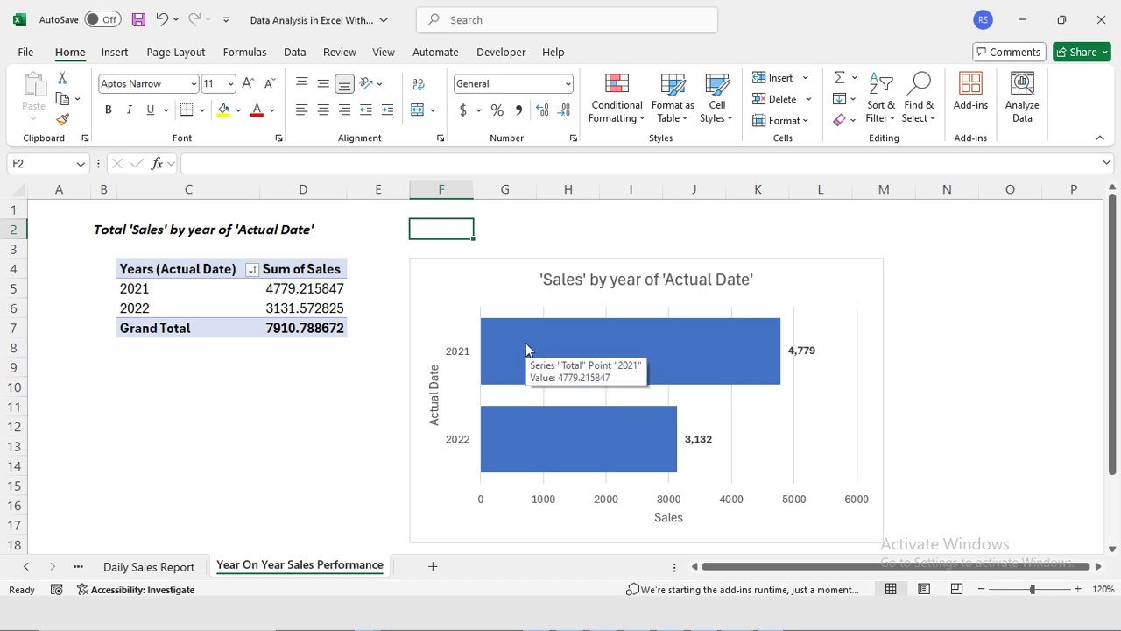
mouse_move(524, 438)
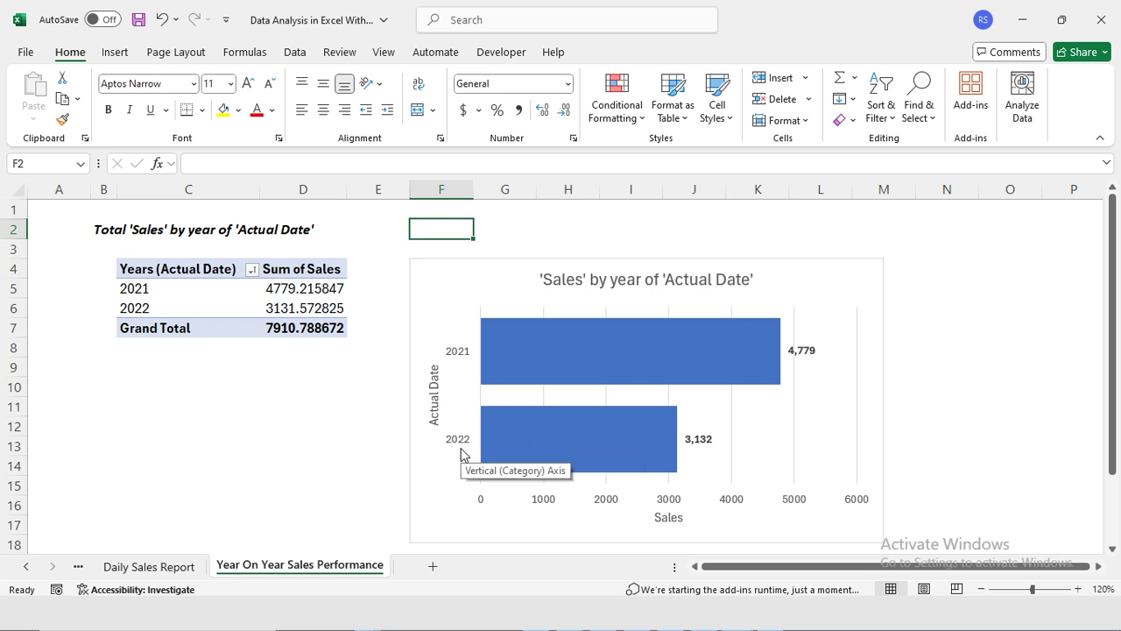